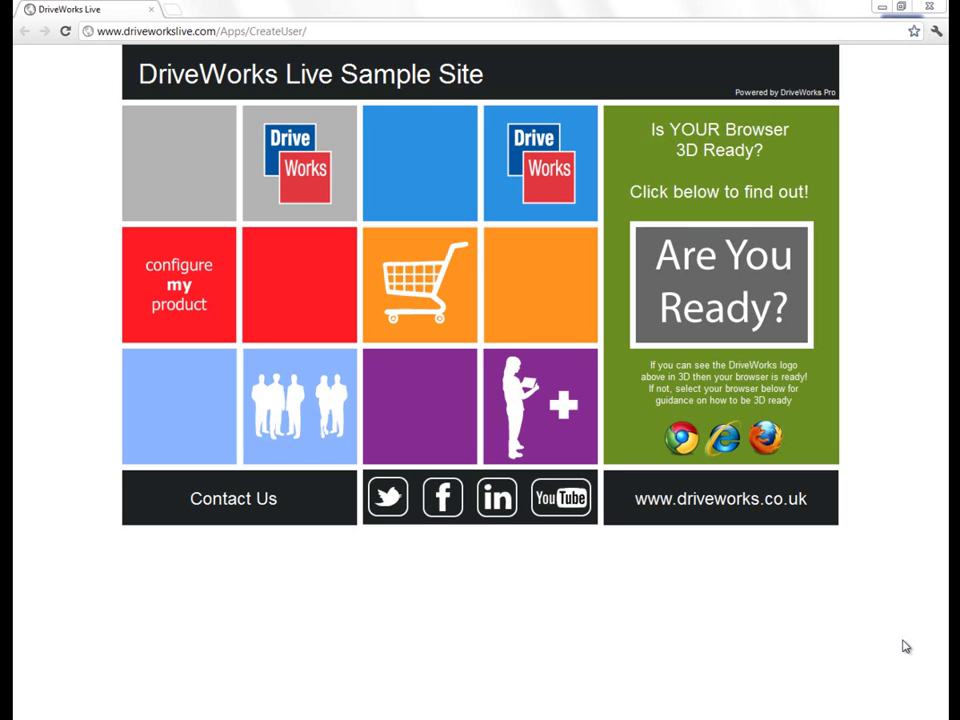
Step: Run the browser 3D readiness test, then show the product Configure panel from the DriveWorks tile
click(716, 299)
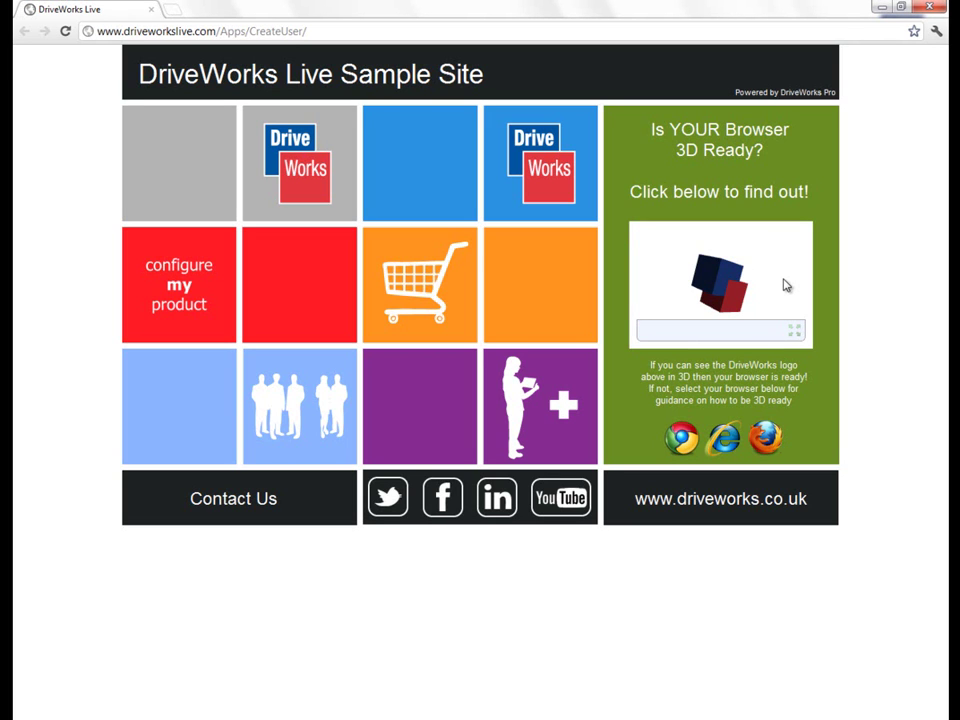
click(282, 178)
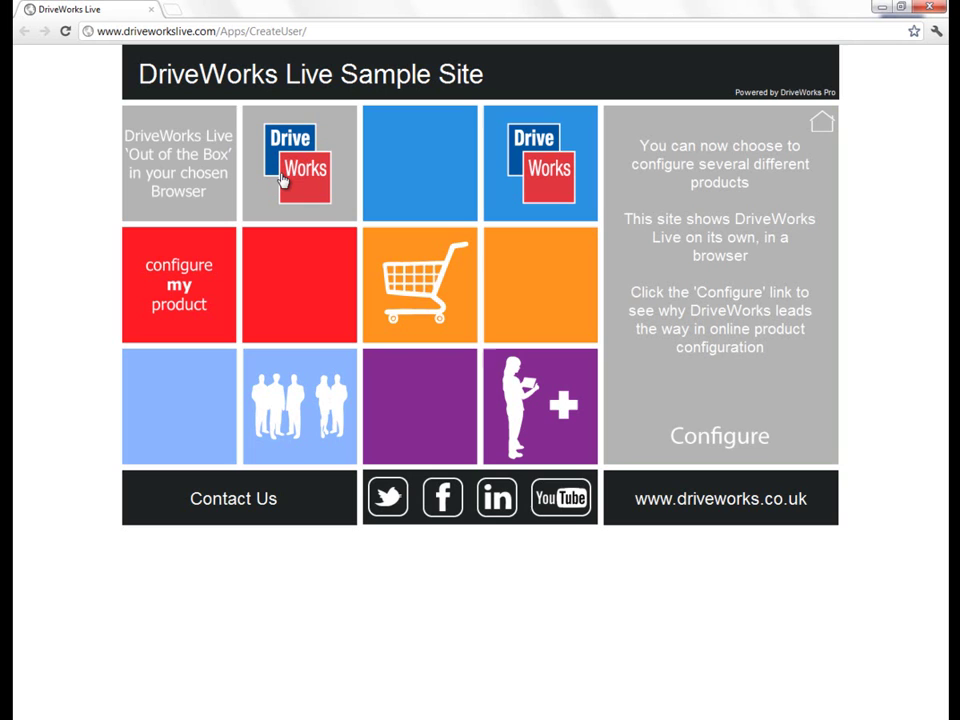
Step: Open the configurator in a new tab, log in with the demo credentials, and open the picture frame example
click(756, 443)
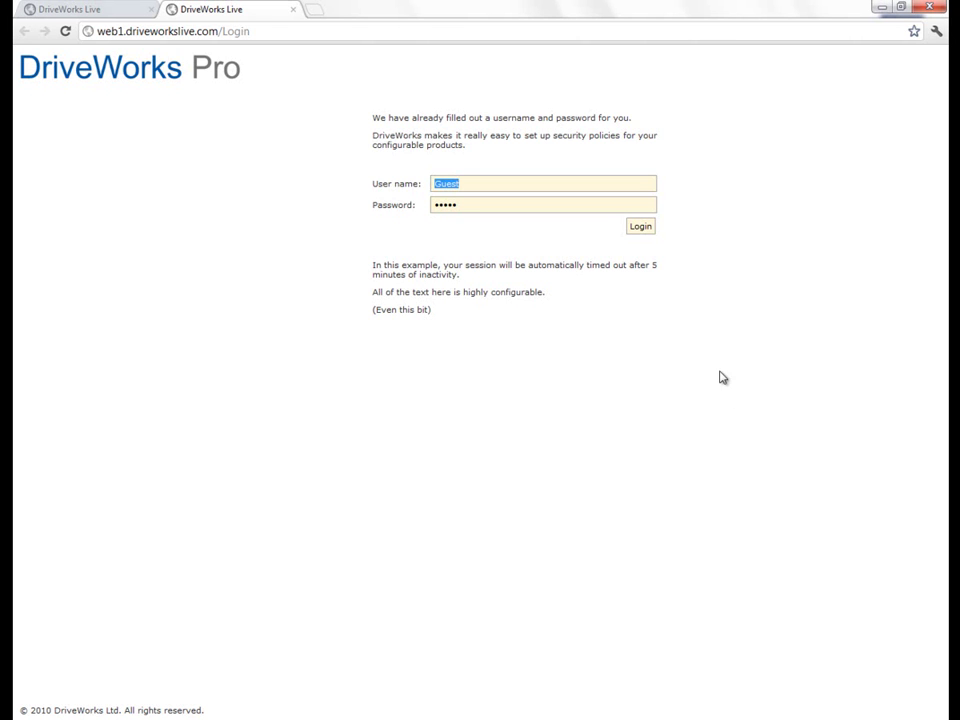
click(640, 228)
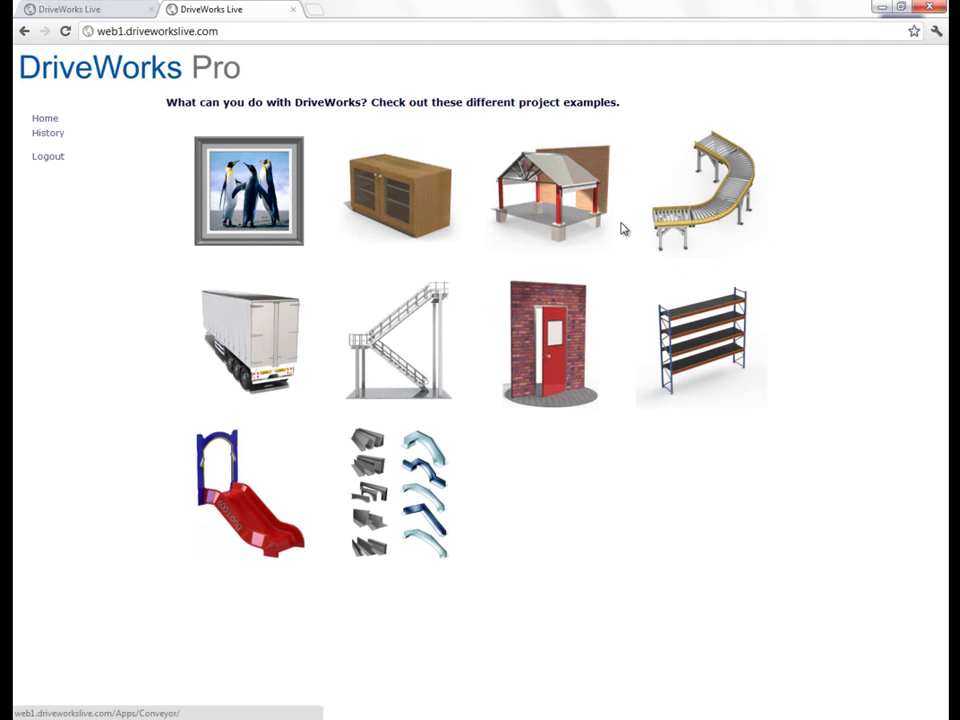
click(258, 200)
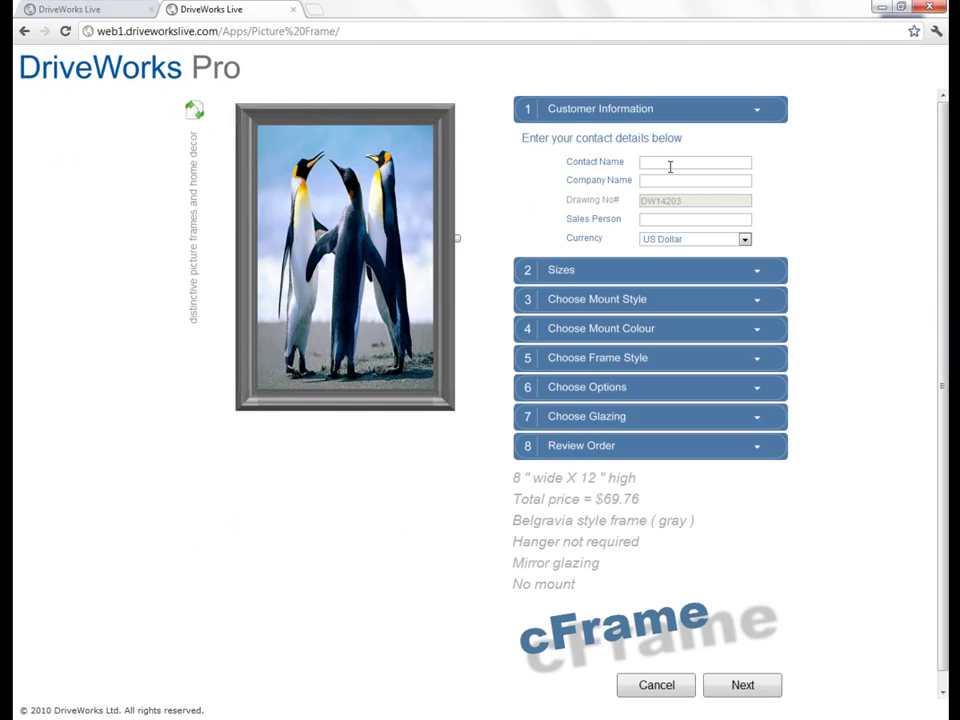
Step: Compare the Typical, Custom and Very Custom picture sizing options, leaving the size at 8 x 12
click(567, 283)
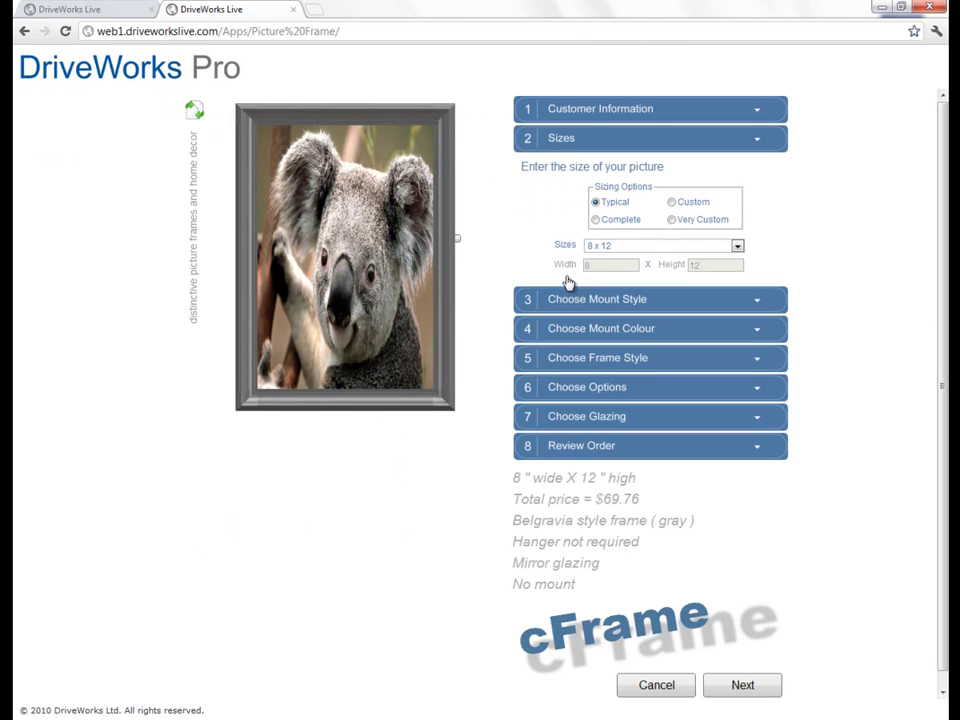
click(629, 229)
click(618, 205)
click(626, 250)
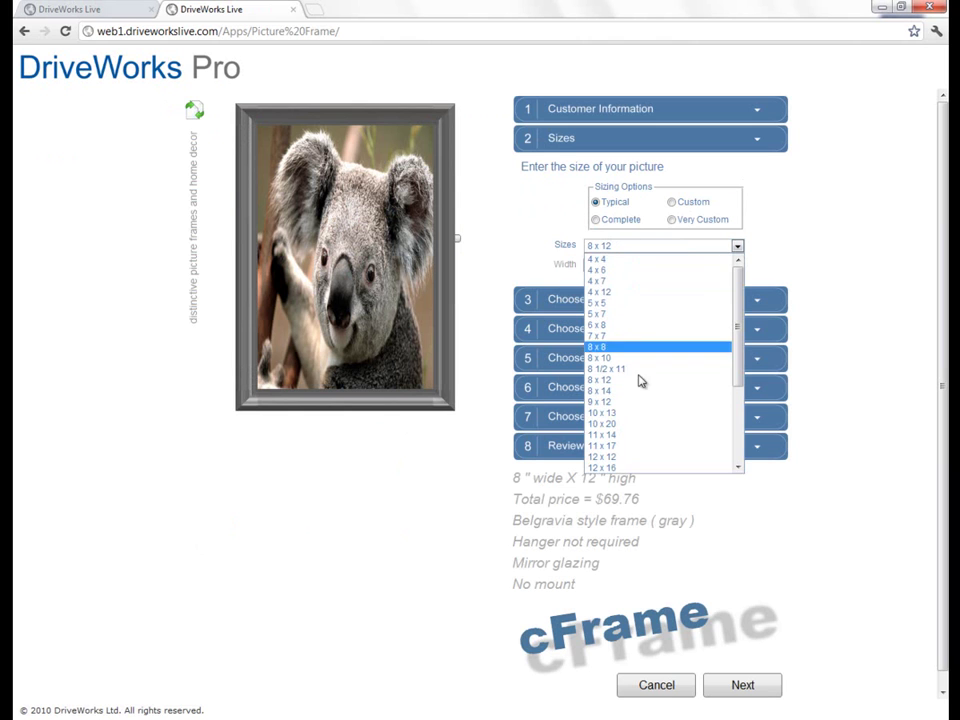
click(696, 208)
click(694, 207)
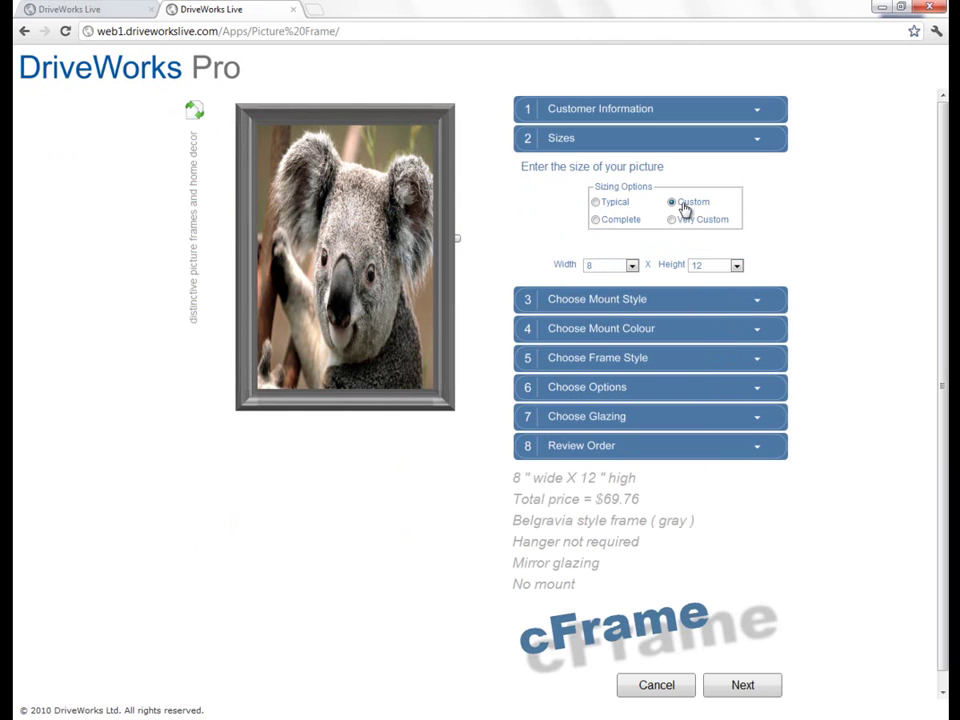
click(612, 268)
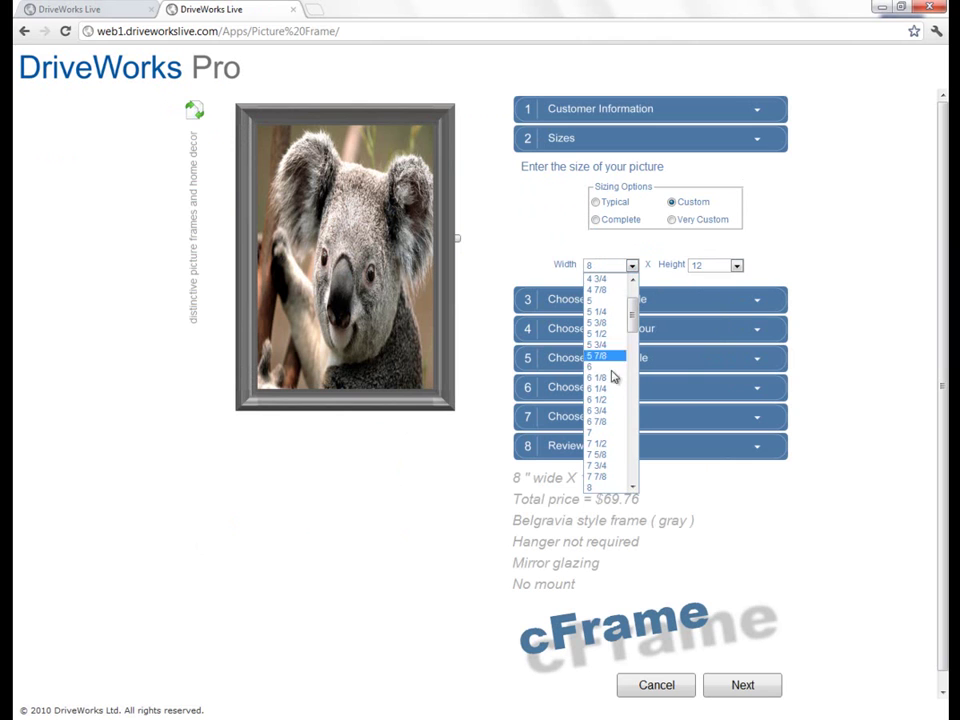
click(672, 221)
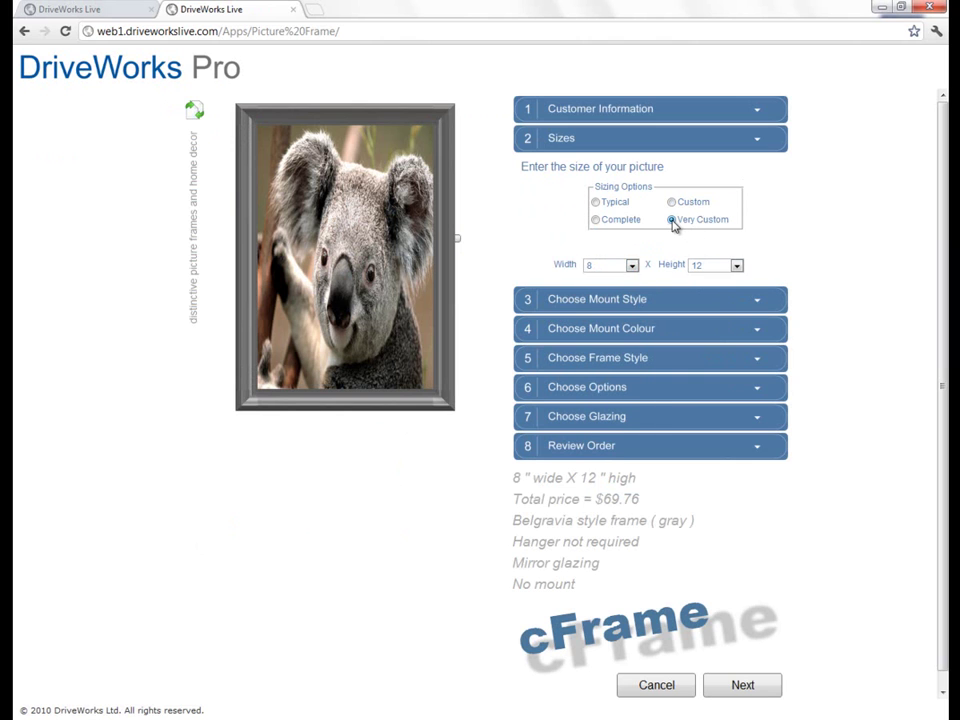
Step: Choose Complete sizing with a 14 x 17 inch picture size
click(633, 228)
click(737, 245)
drag(737, 315, 743, 413)
click(646, 350)
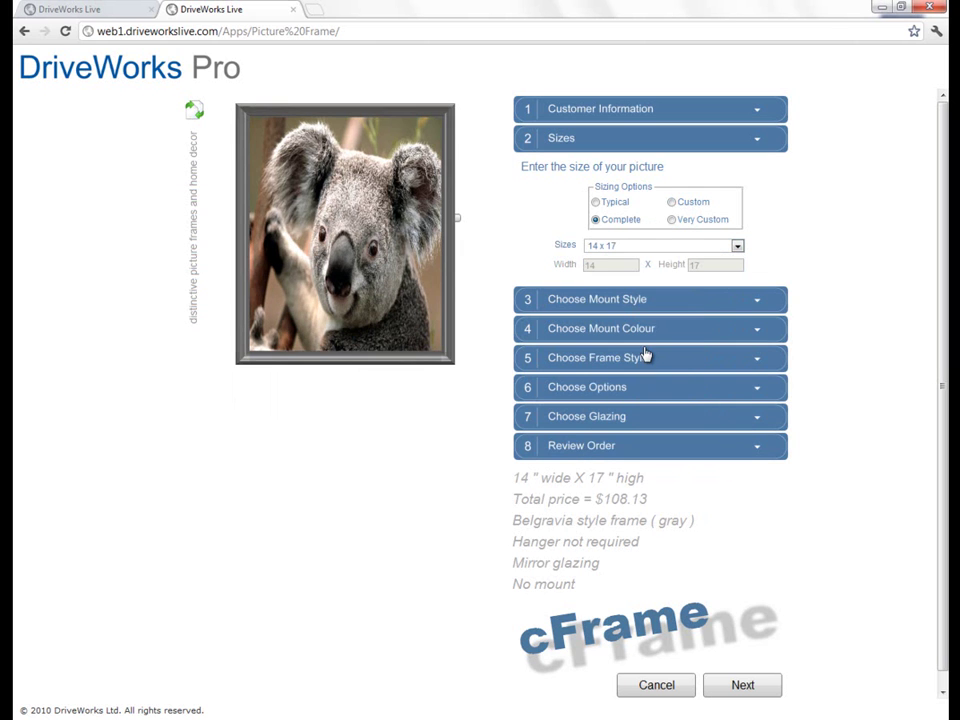
Step: Give the frame a single mount 1 1/2 inches wide
click(619, 301)
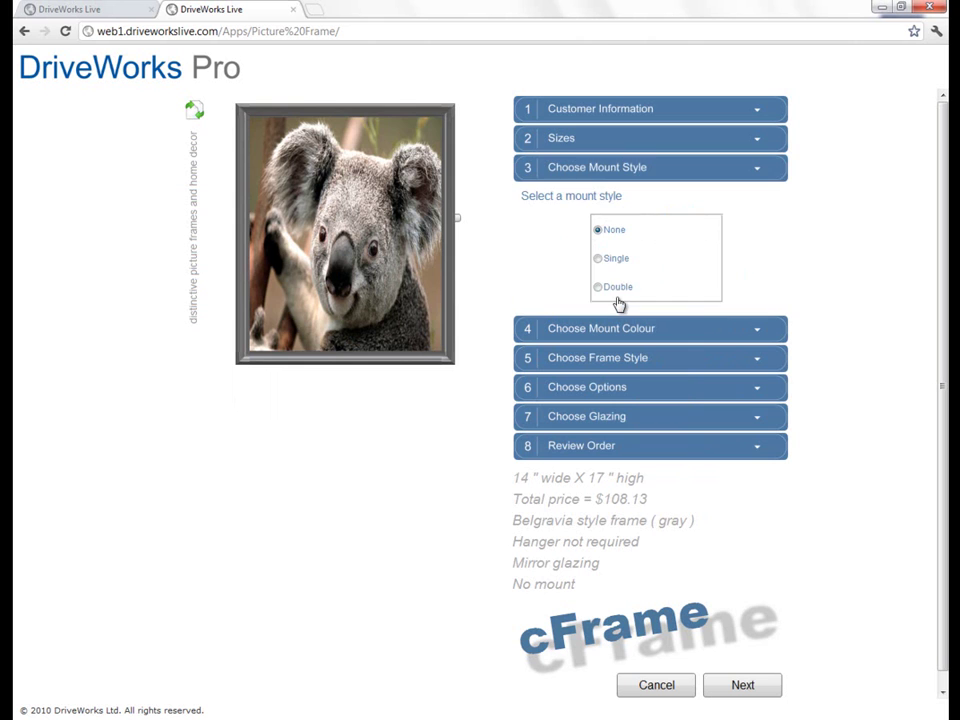
click(612, 262)
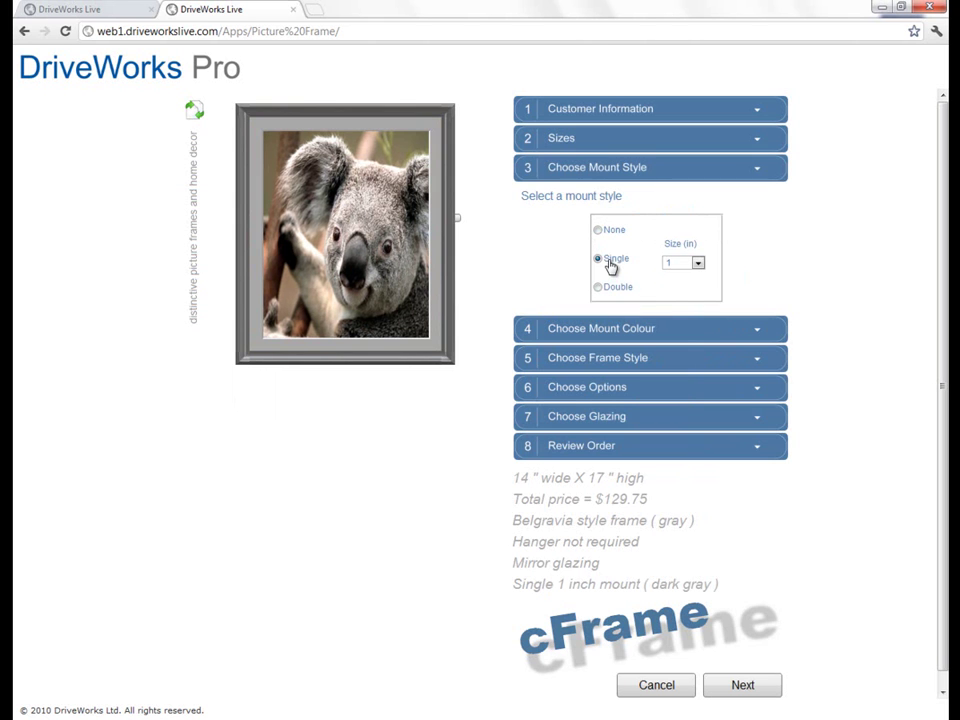
click(612, 288)
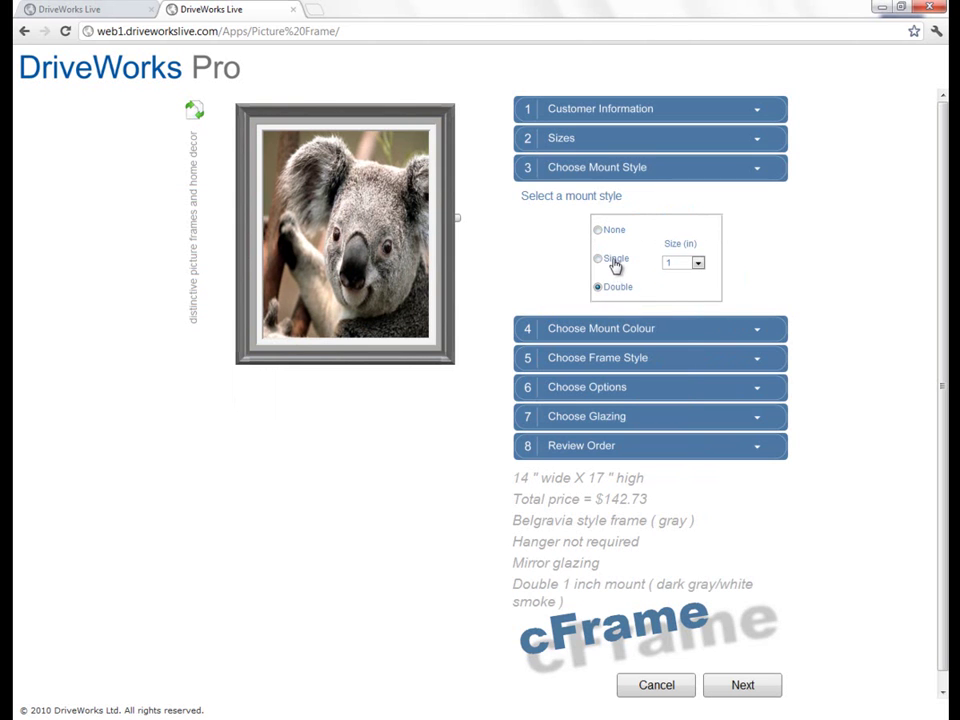
click(614, 262)
click(697, 262)
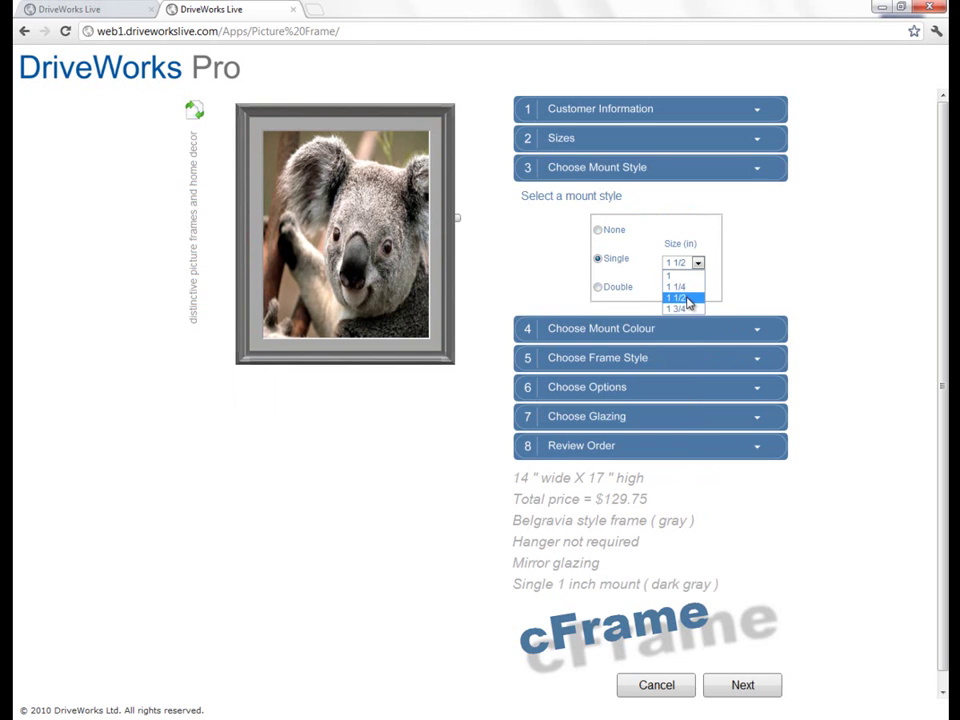
click(687, 297)
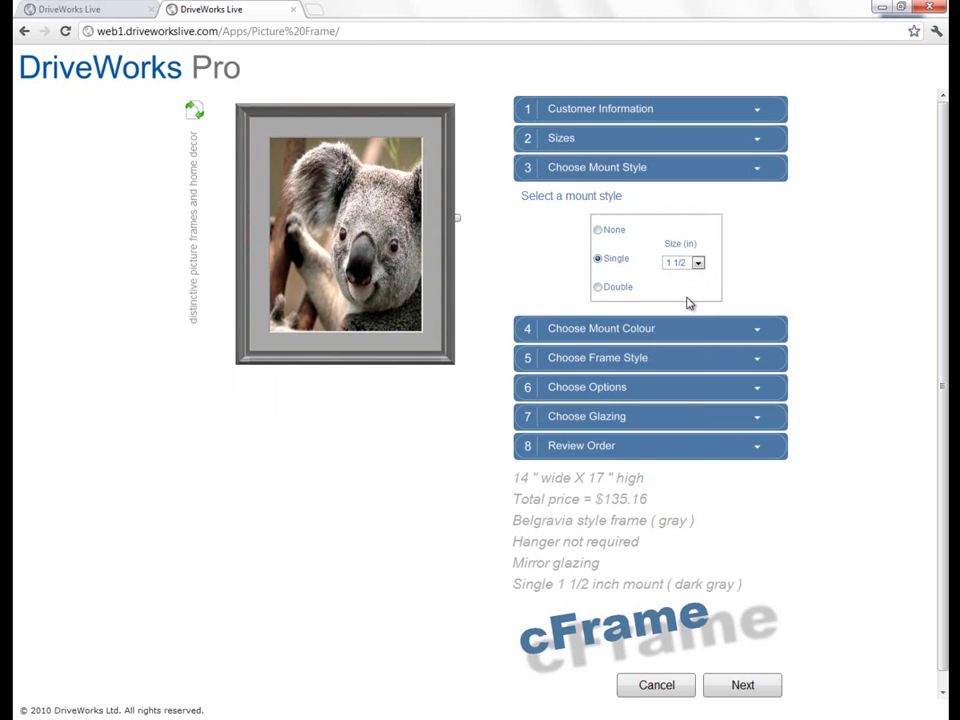
Step: Set the mount colour to Cadet Blue
click(640, 339)
click(740, 253)
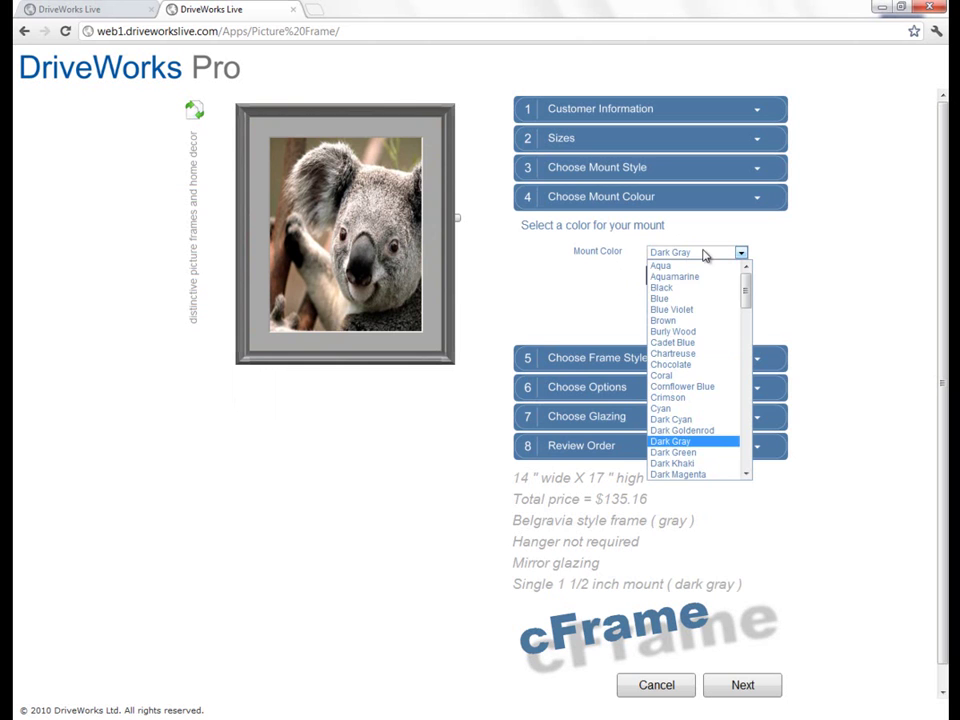
click(668, 298)
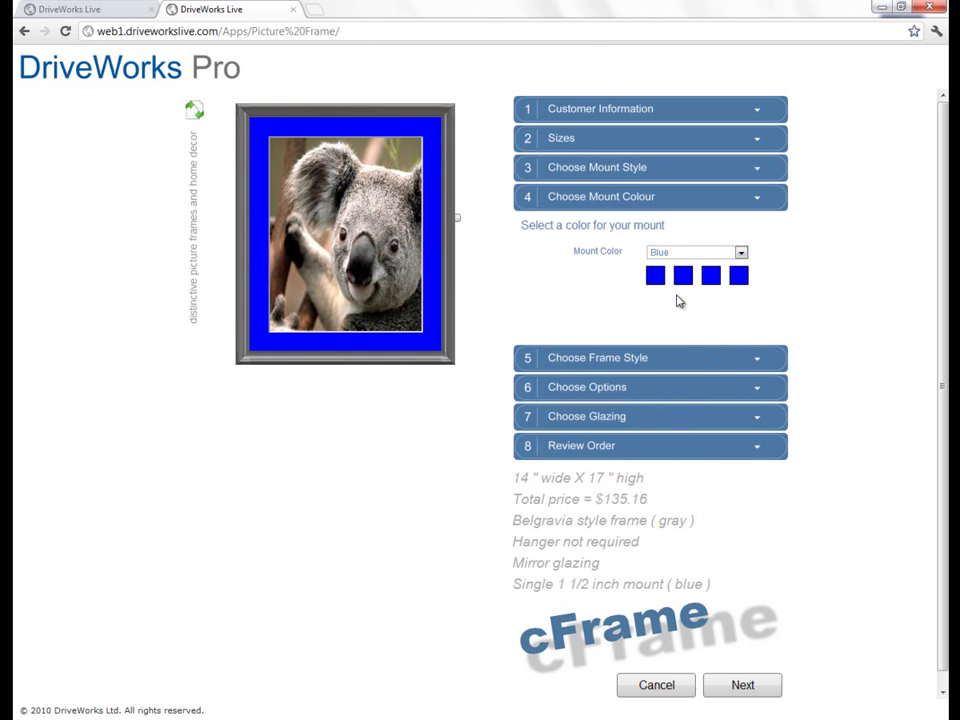
click(697, 254)
click(692, 344)
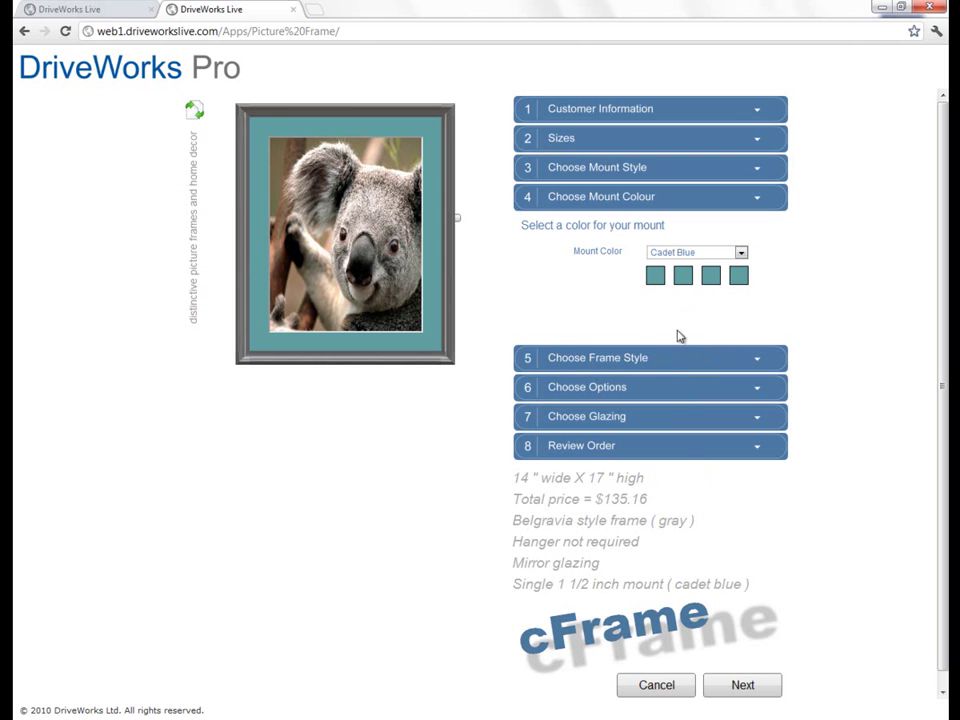
Step: Set the frame style to Highgrove after trying Olympia
click(618, 358)
click(640, 282)
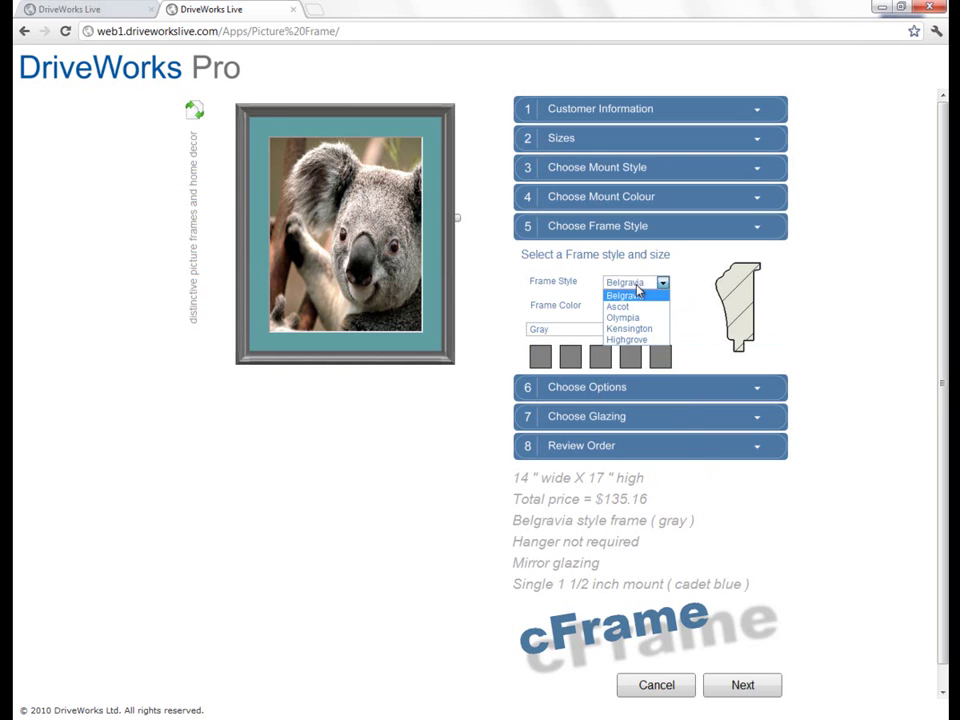
click(640, 316)
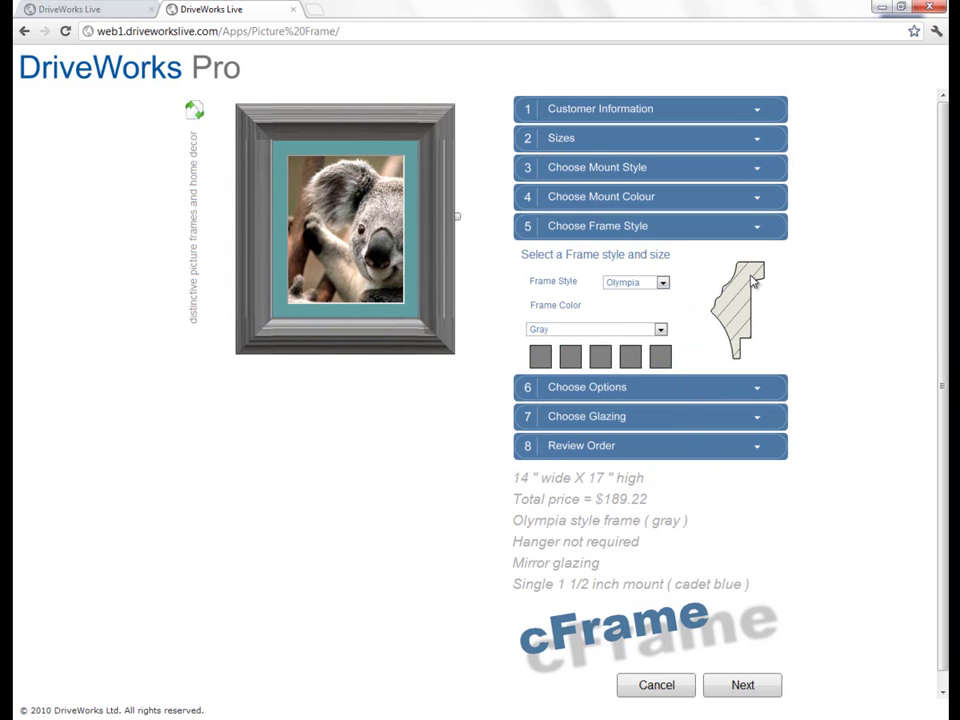
click(643, 283)
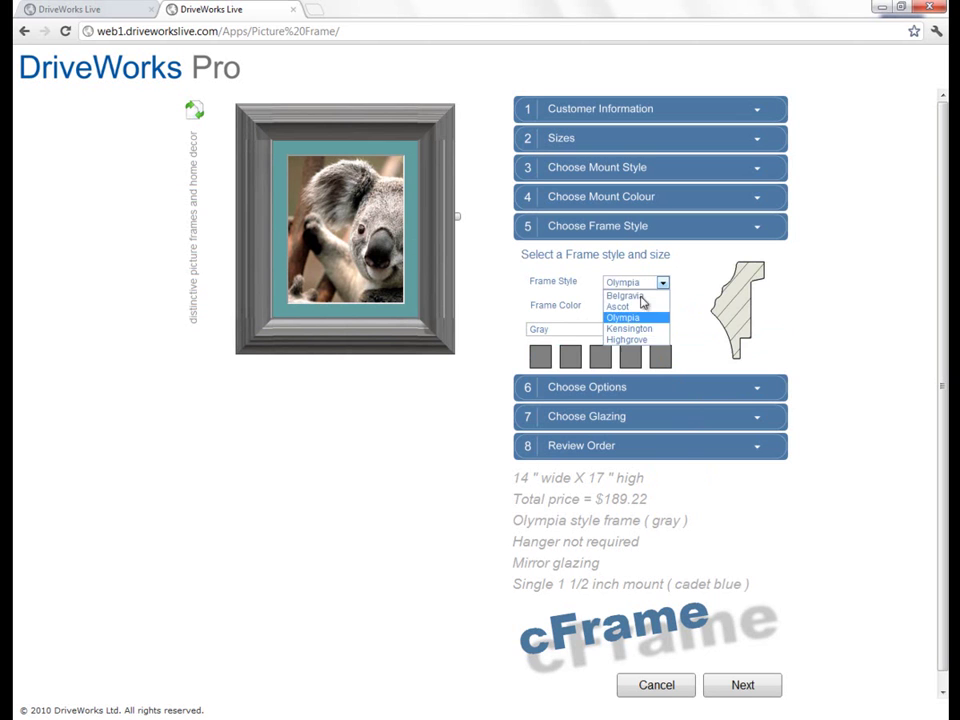
click(635, 337)
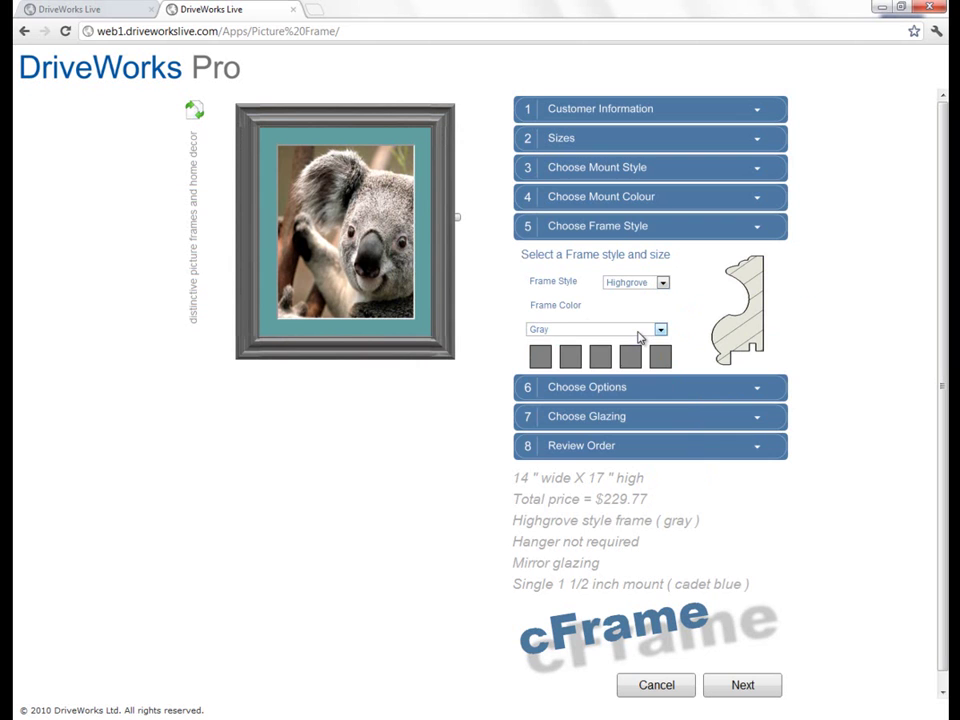
Step: Colour the frame Indian Red instead of Dark Orange
click(640, 330)
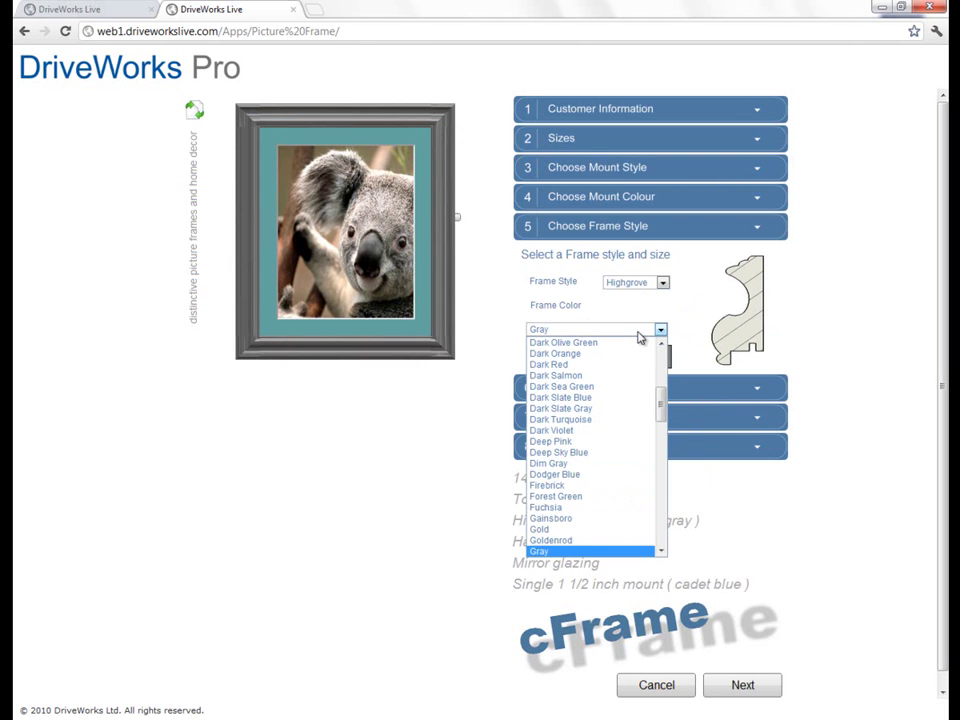
click(622, 354)
click(632, 334)
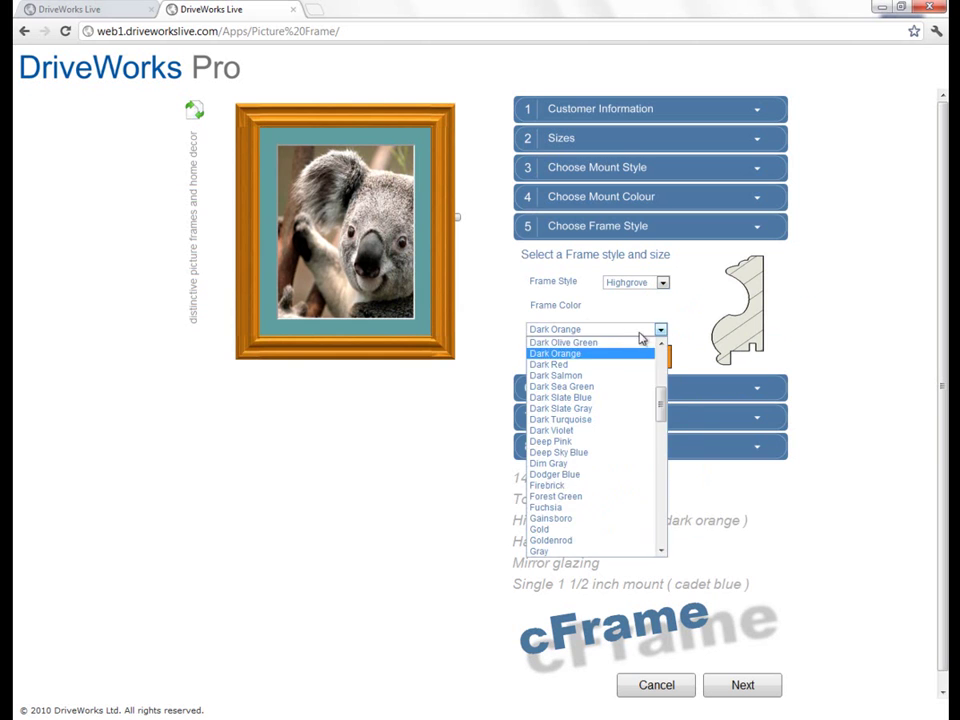
drag(661, 399, 652, 429)
click(613, 444)
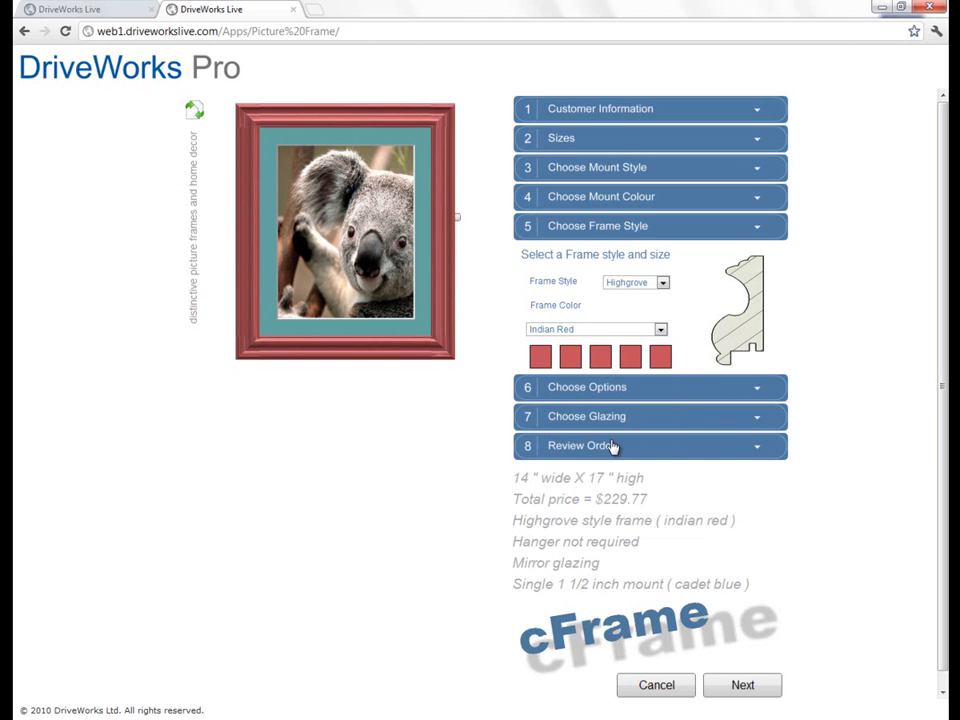
Step: Add a hanger, switch the glazing from mirror to glass, and move on to the order summary
click(609, 390)
click(575, 348)
click(619, 418)
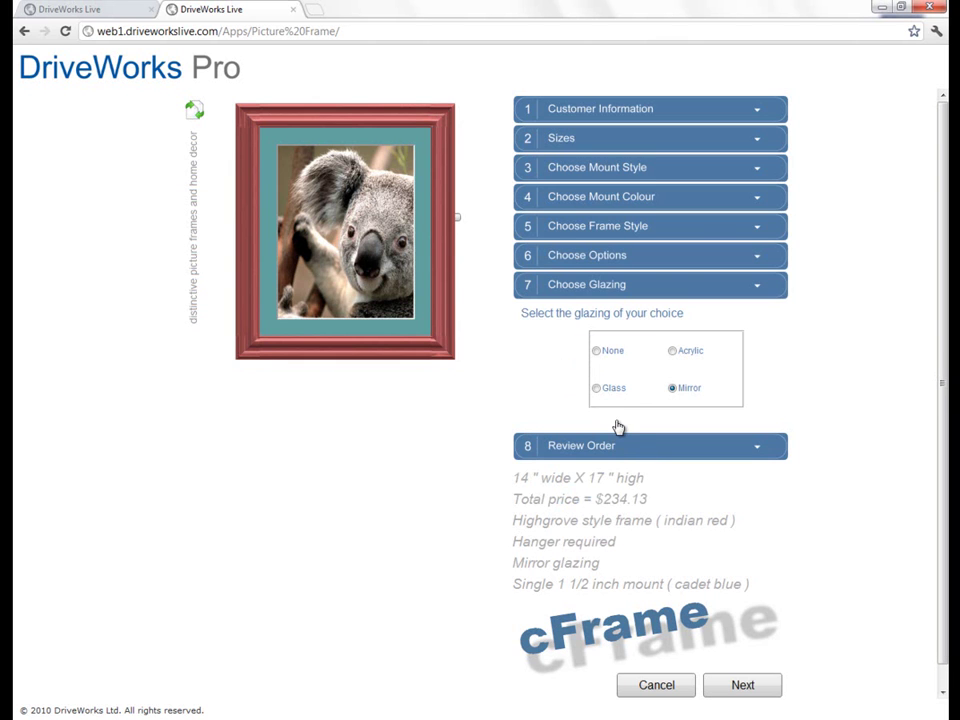
click(612, 390)
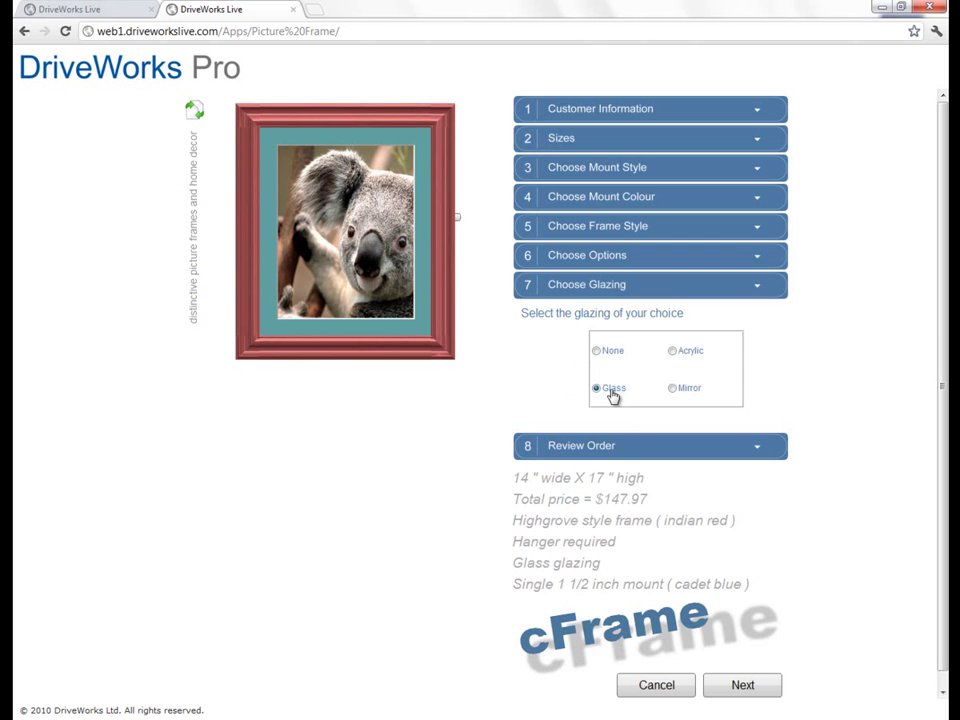
click(742, 686)
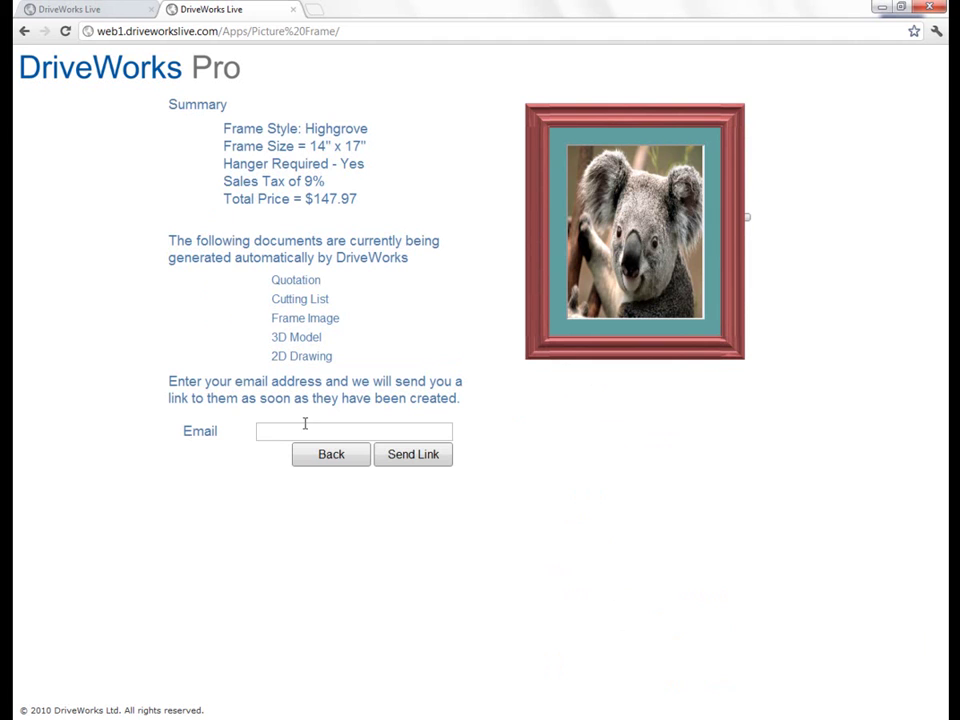
Step: Enter the customer's e-mail address in the summary page's Email field
click(306, 431)
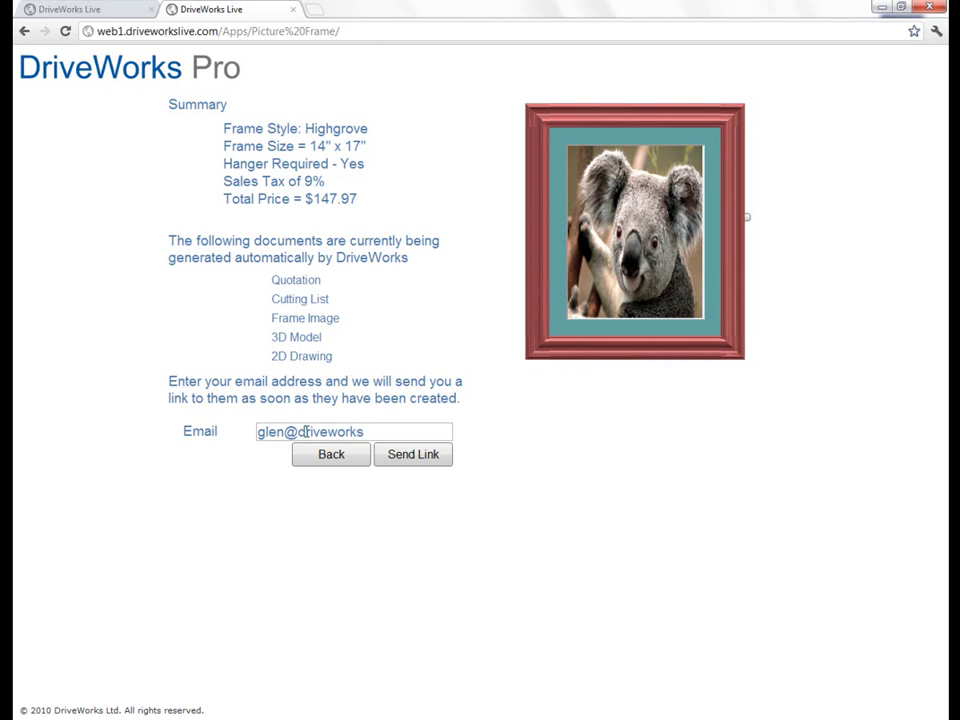
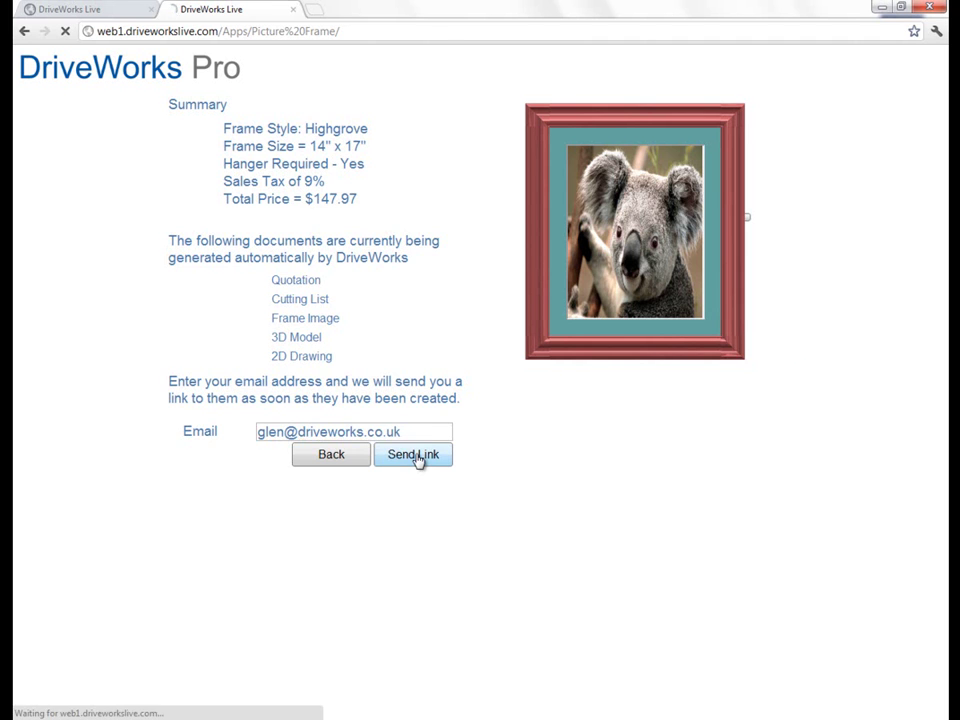
Step: Submit the order with Send Link and review the generated quotation for frame 14203
click(413, 455)
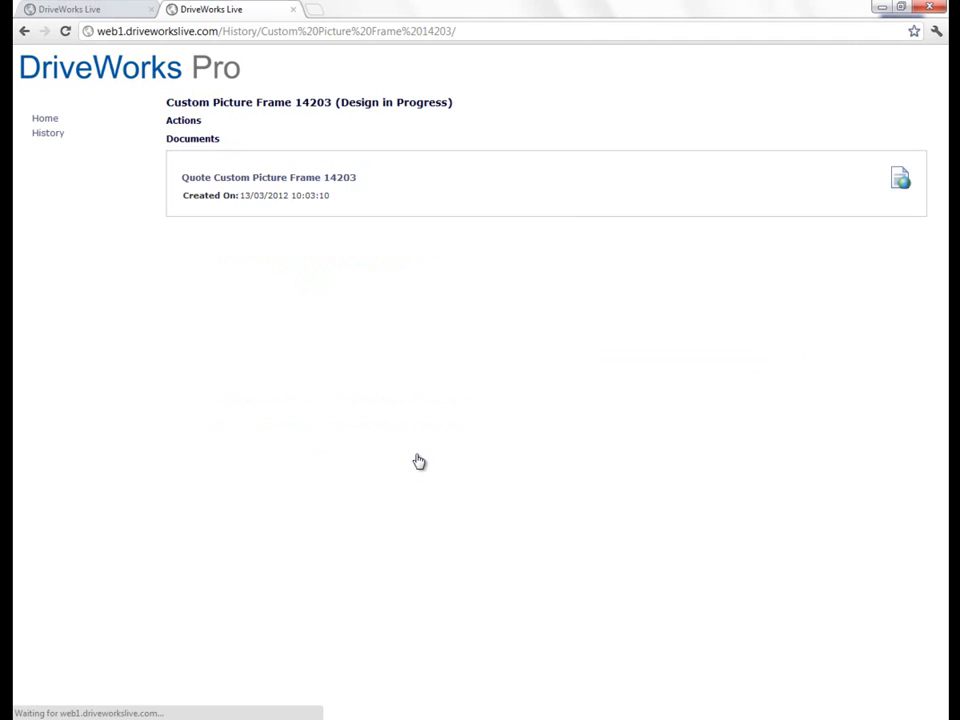
click(306, 186)
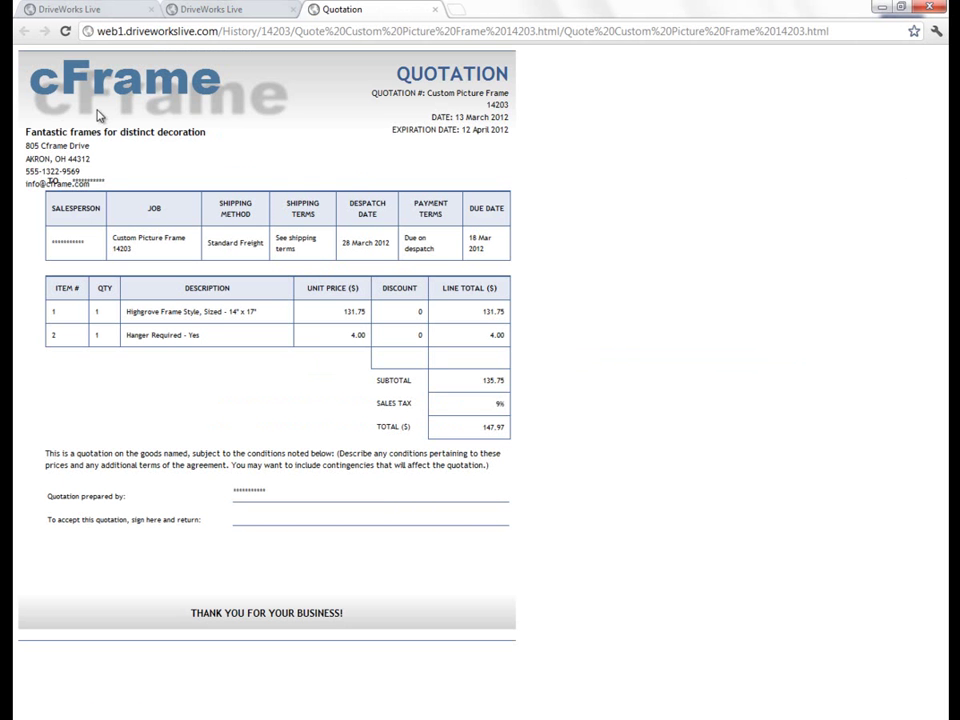
click(432, 10)
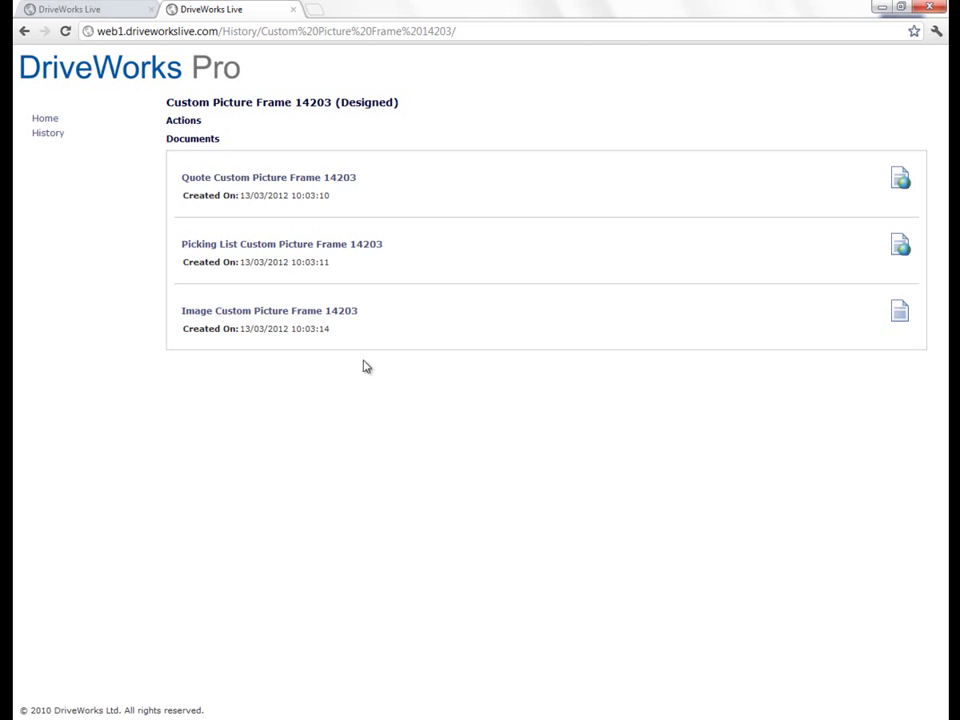
Step: Review the picking list and the framed koala image, then return to the project examples page
click(270, 245)
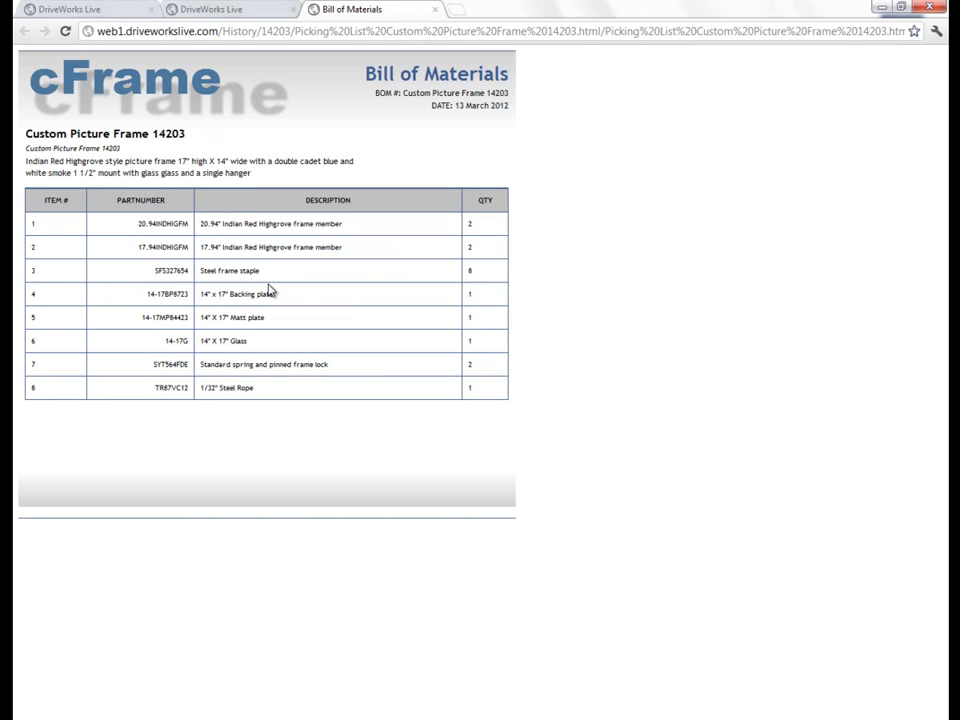
click(435, 10)
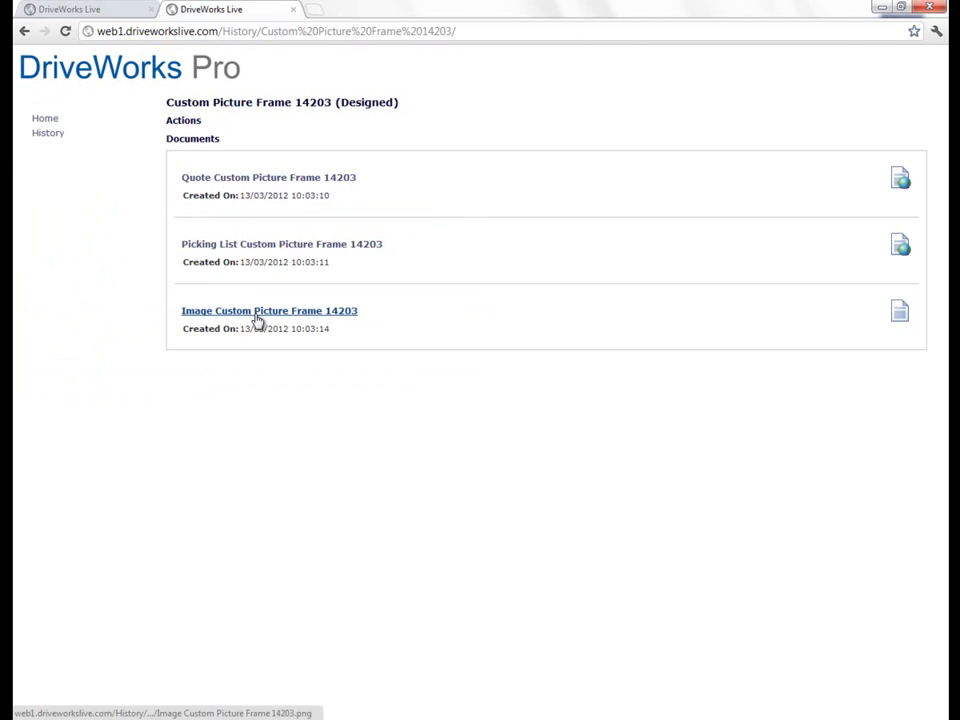
click(257, 313)
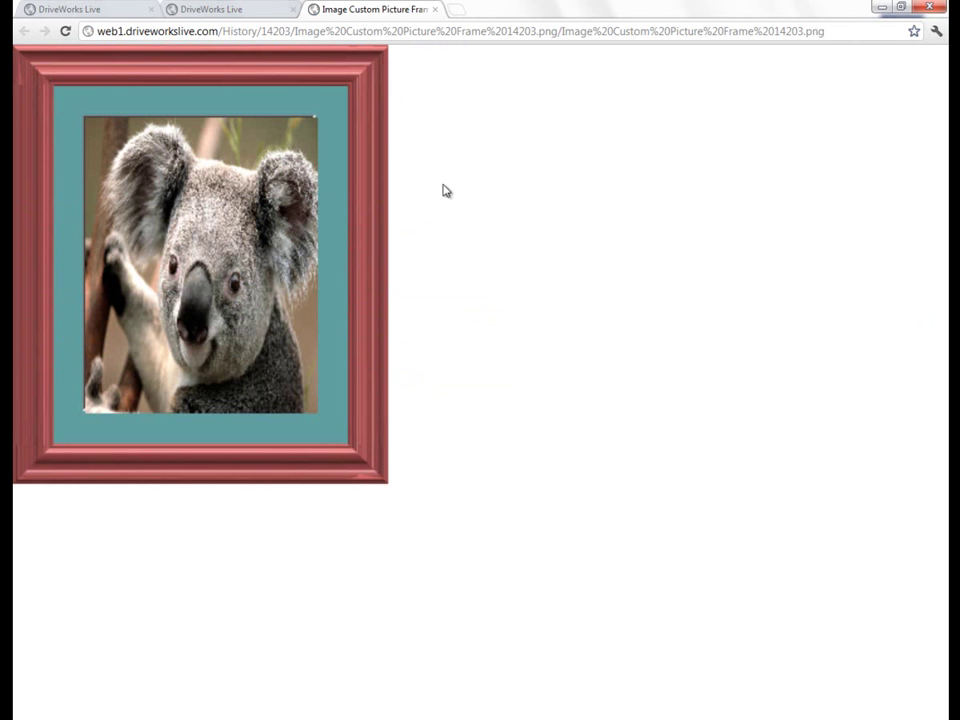
click(435, 10)
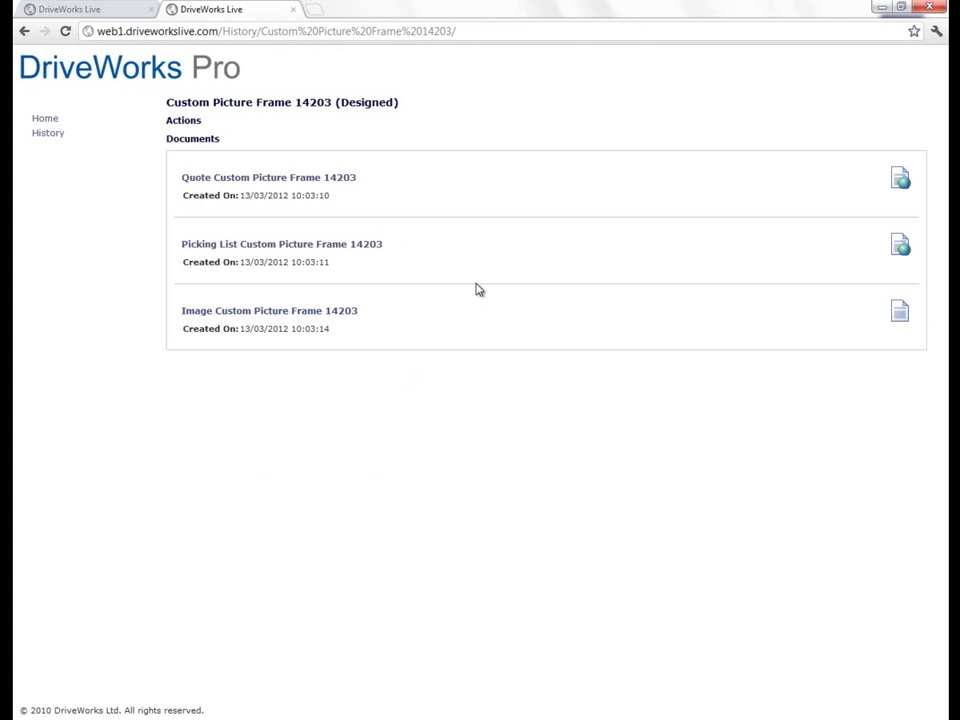
click(45, 118)
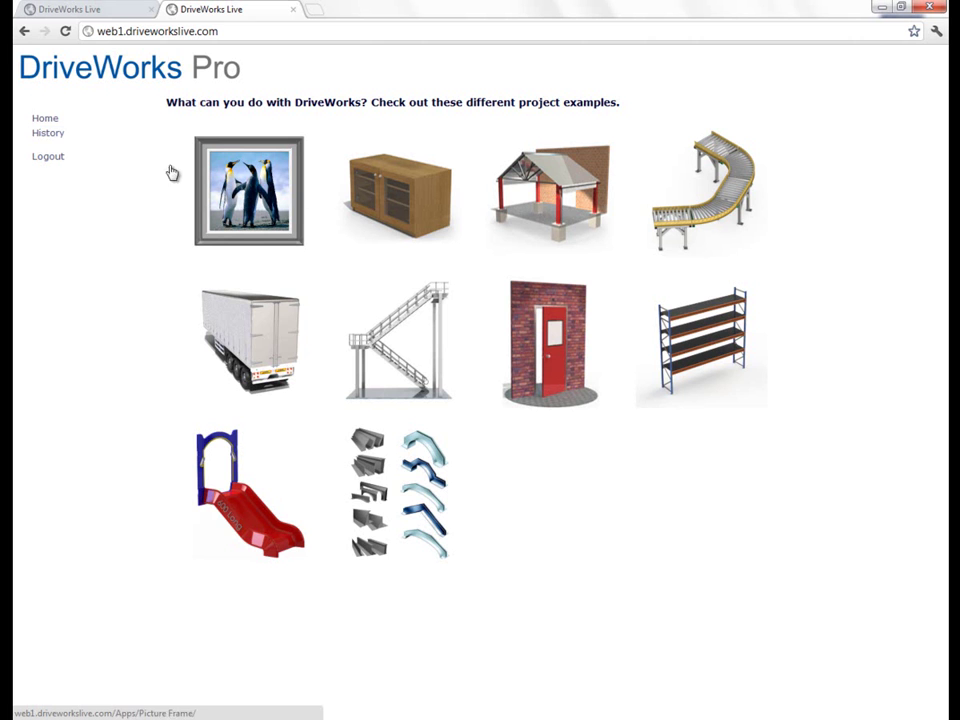
Step: Open the Cupboard configurator demo from its home page image
click(431, 205)
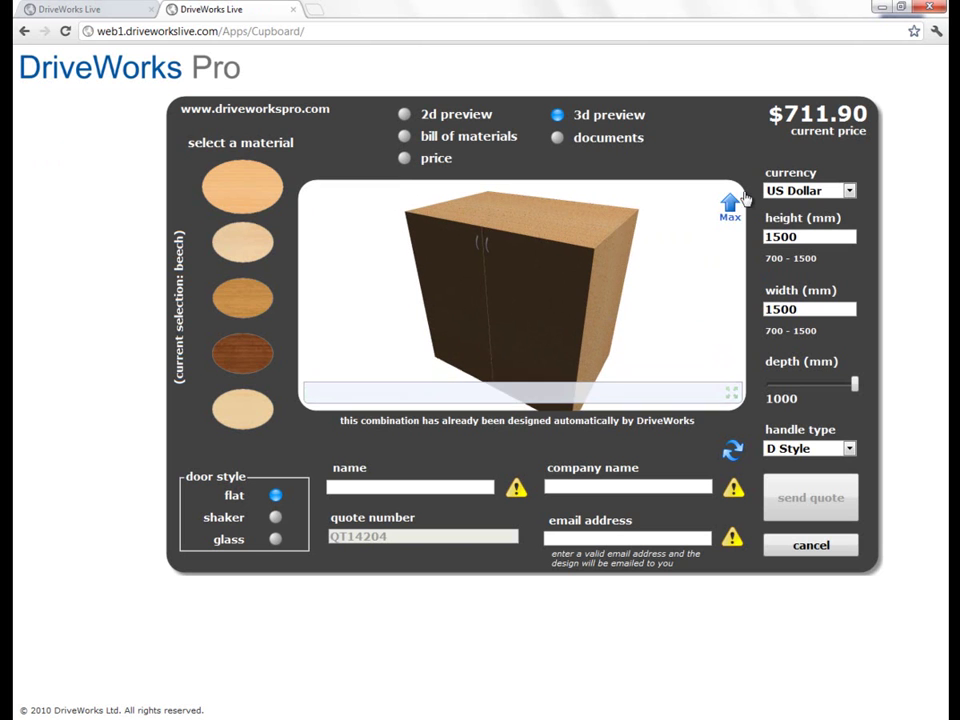
Step: Make the cupboard mahogany with shaker doors, briefly trying glass-panel doors first
click(730, 208)
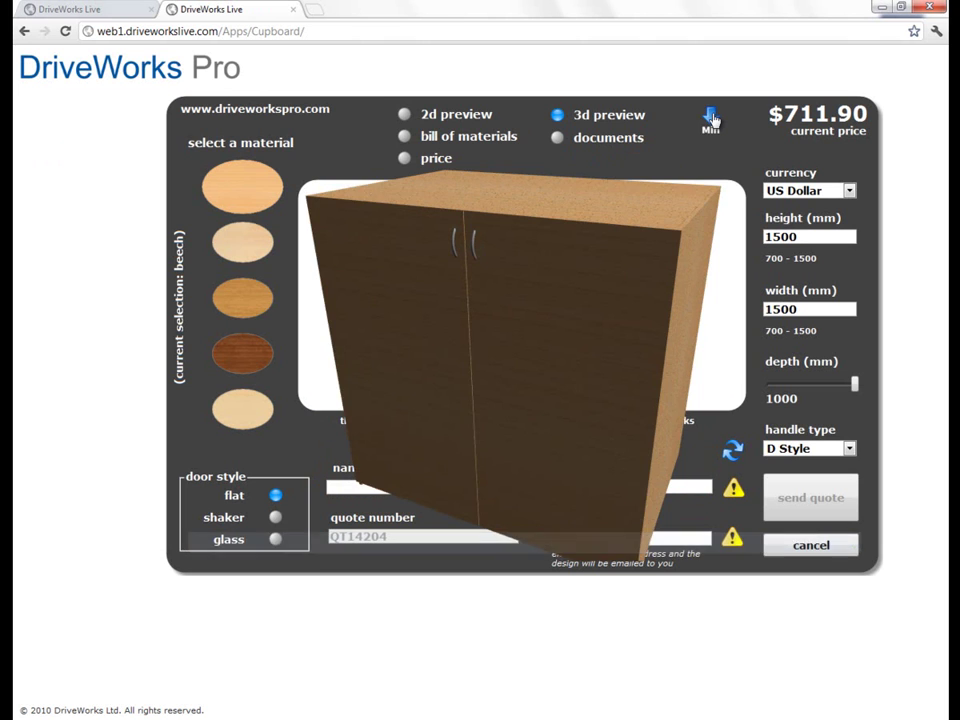
click(711, 119)
click(242, 358)
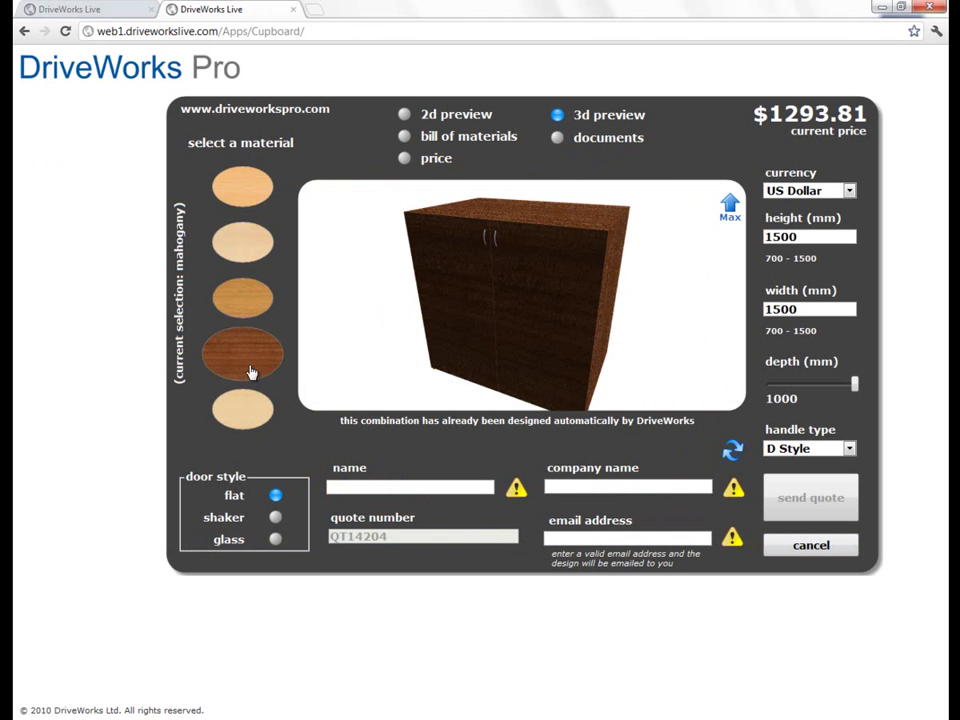
click(276, 518)
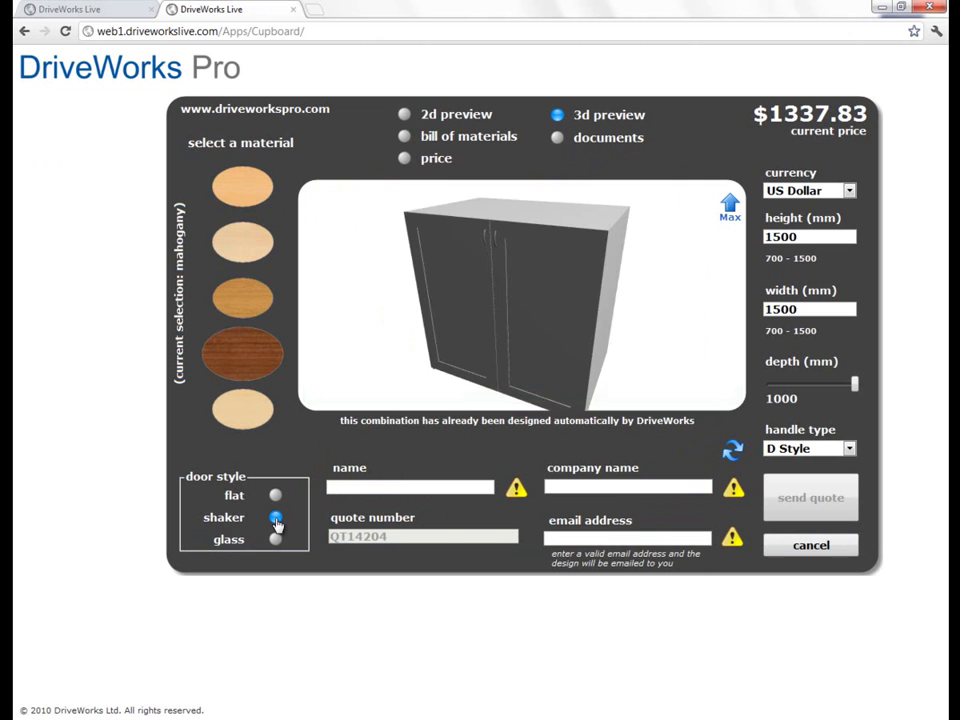
scroll(617, 296, up, 5)
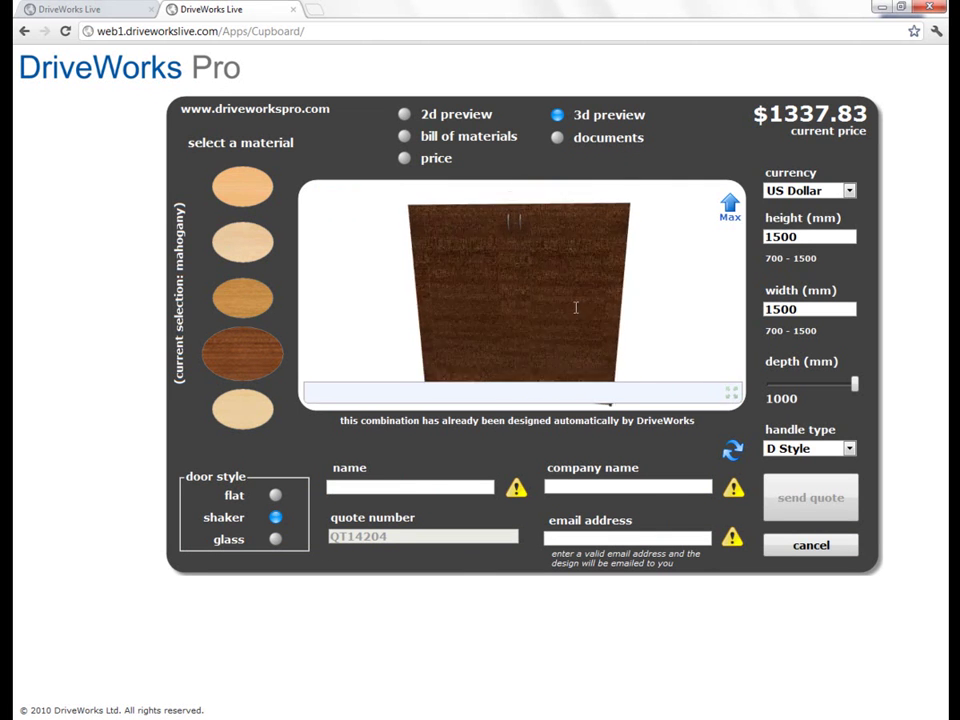
scroll(579, 300, down, 5)
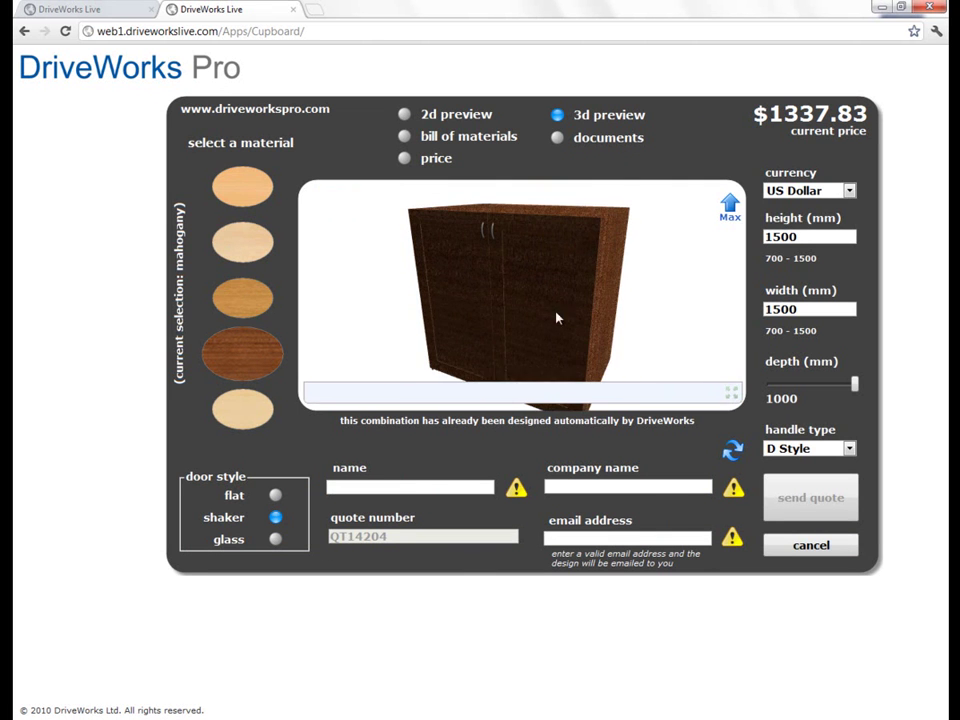
click(276, 540)
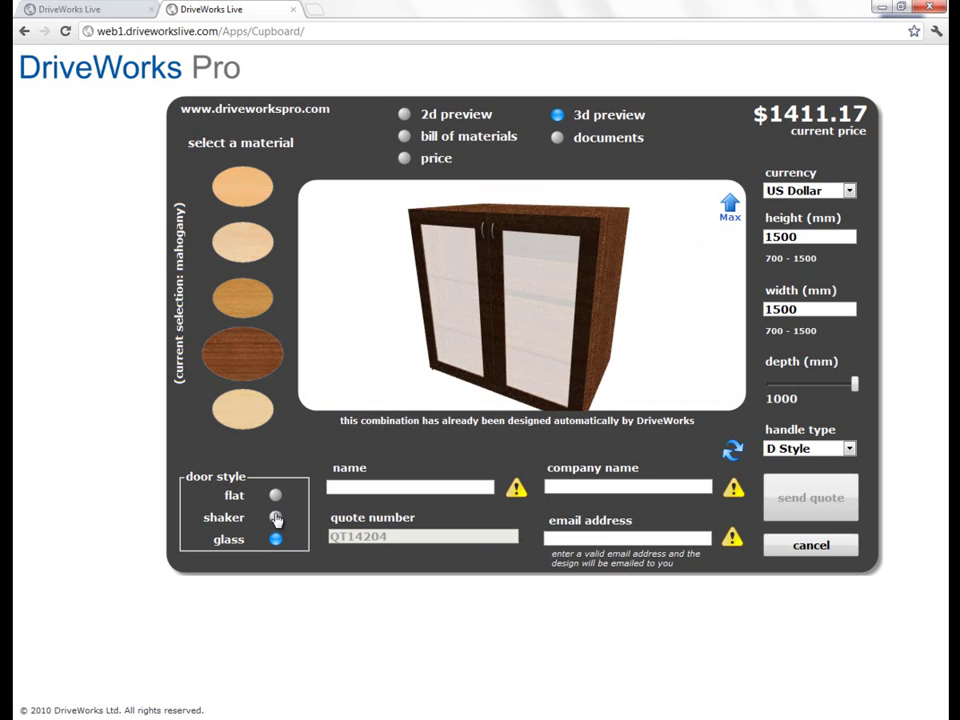
click(276, 517)
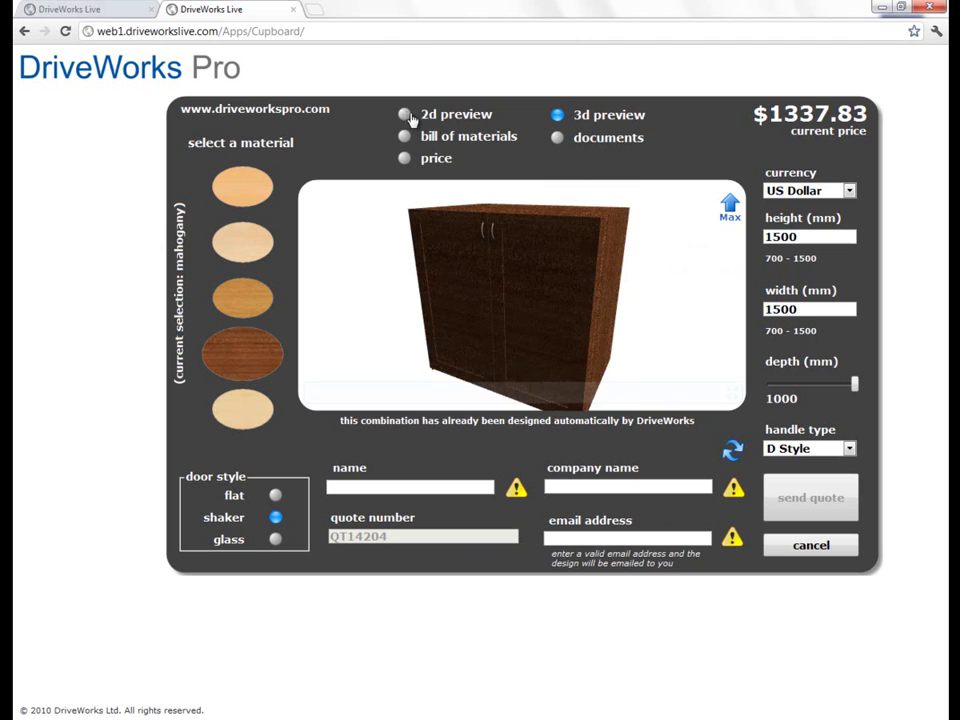
Step: Set the cupboard depth to 430 mm, checking the 2D drawings and bill of materials
click(405, 116)
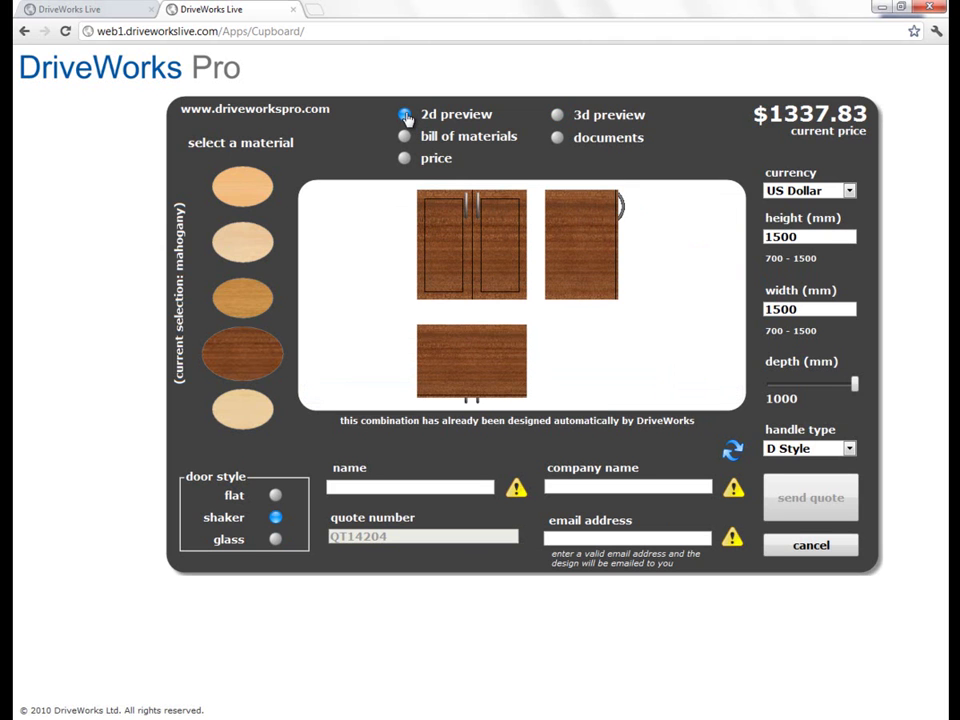
click(816, 392)
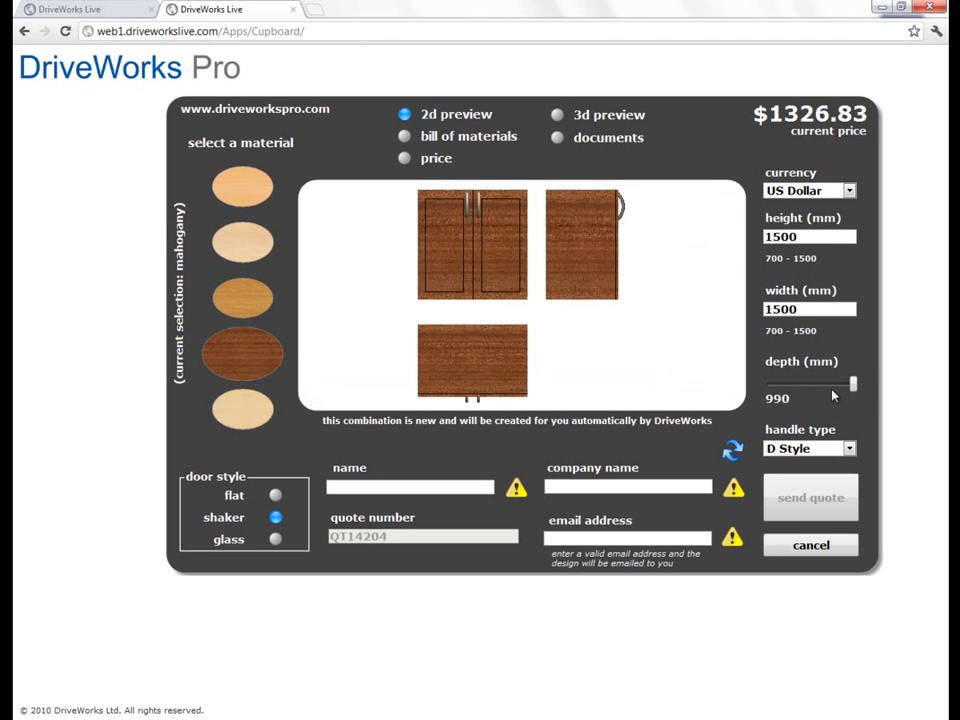
drag(853, 386, 806, 386)
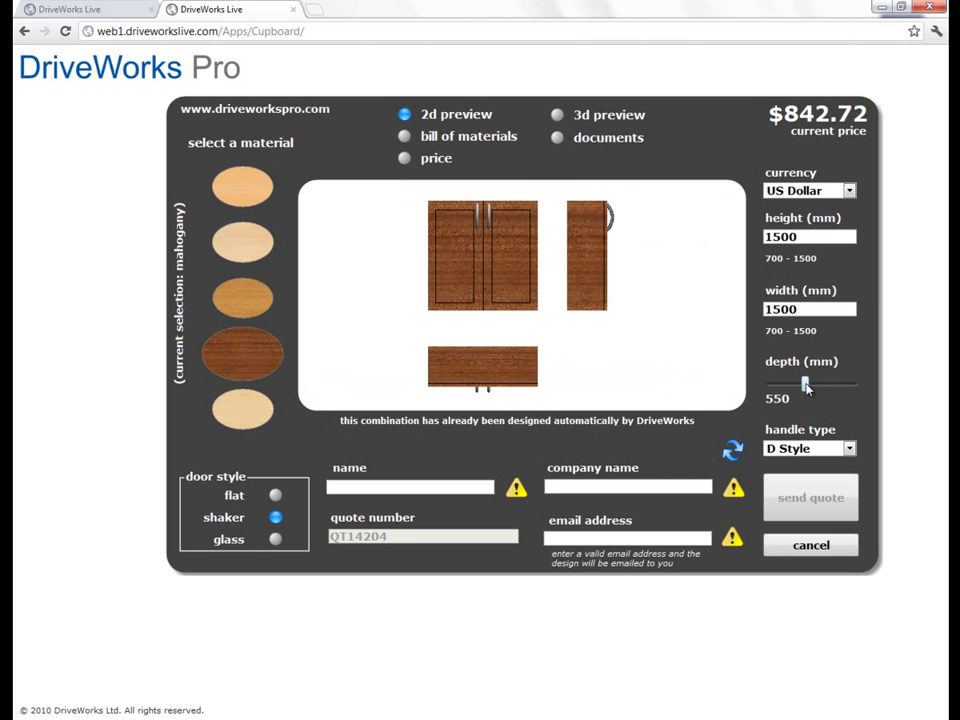
click(404, 137)
drag(808, 387, 823, 390)
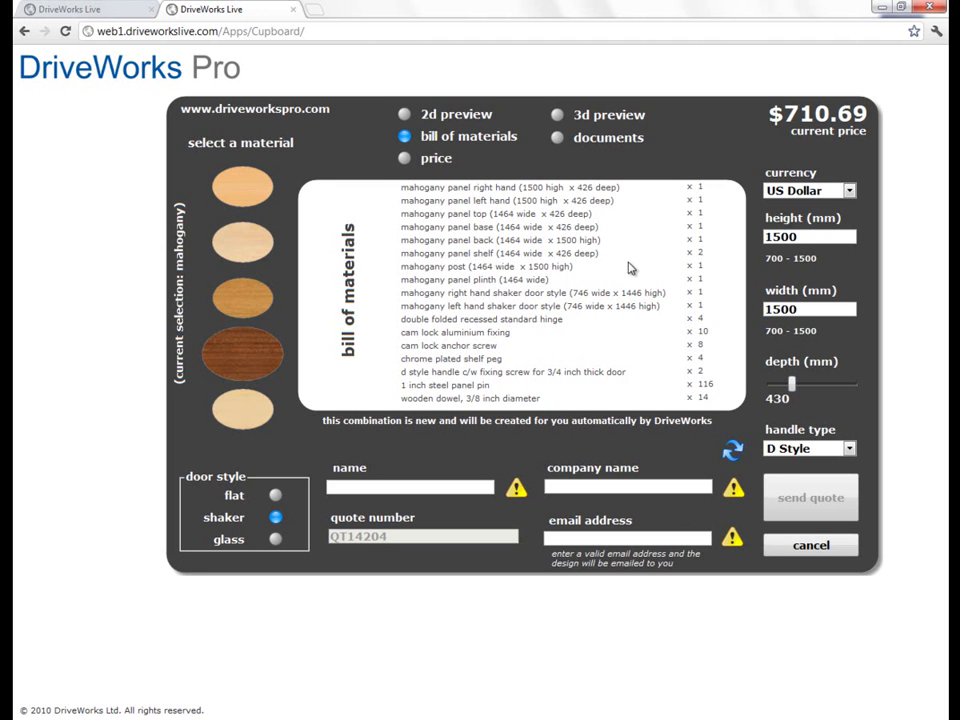
Step: Show the price breakdown and set the cupboard height to 987 mm
click(434, 166)
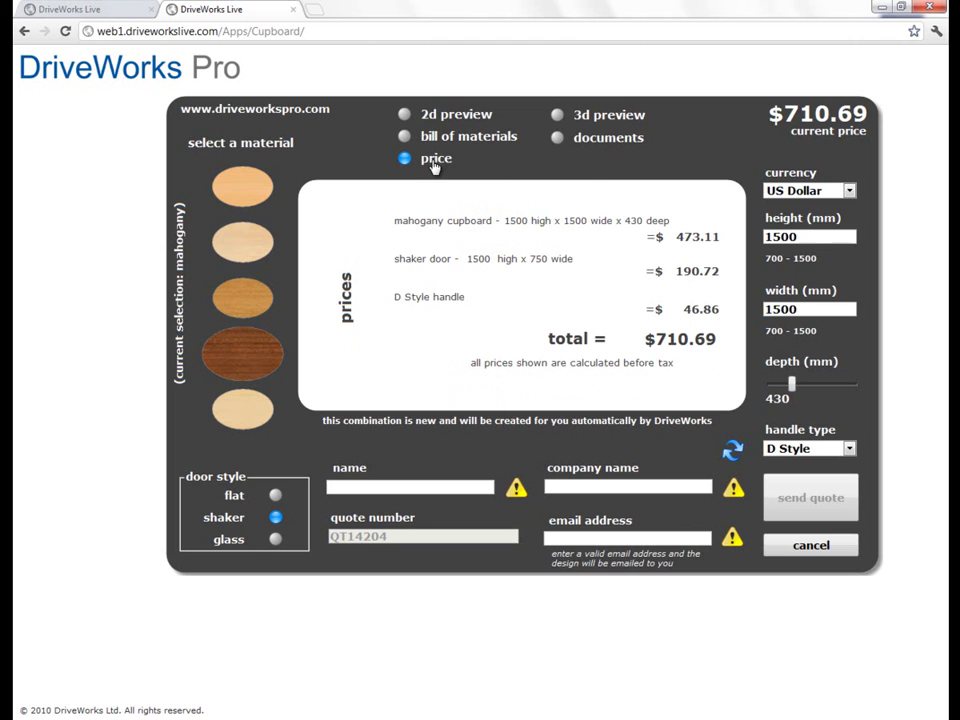
double_click(836, 237)
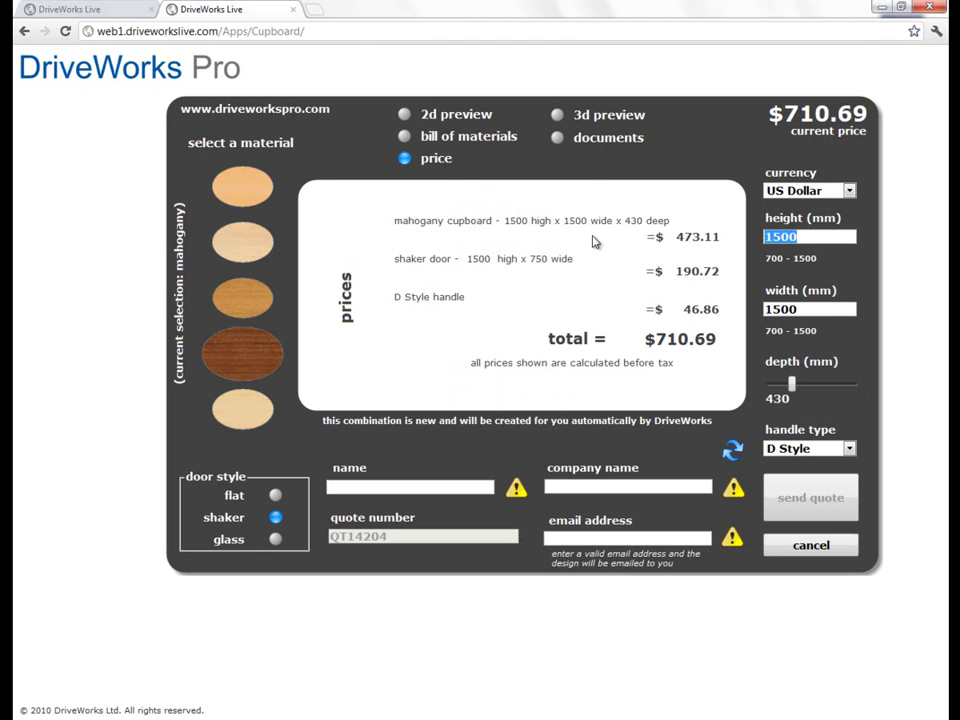
text(987)
key(Tab)
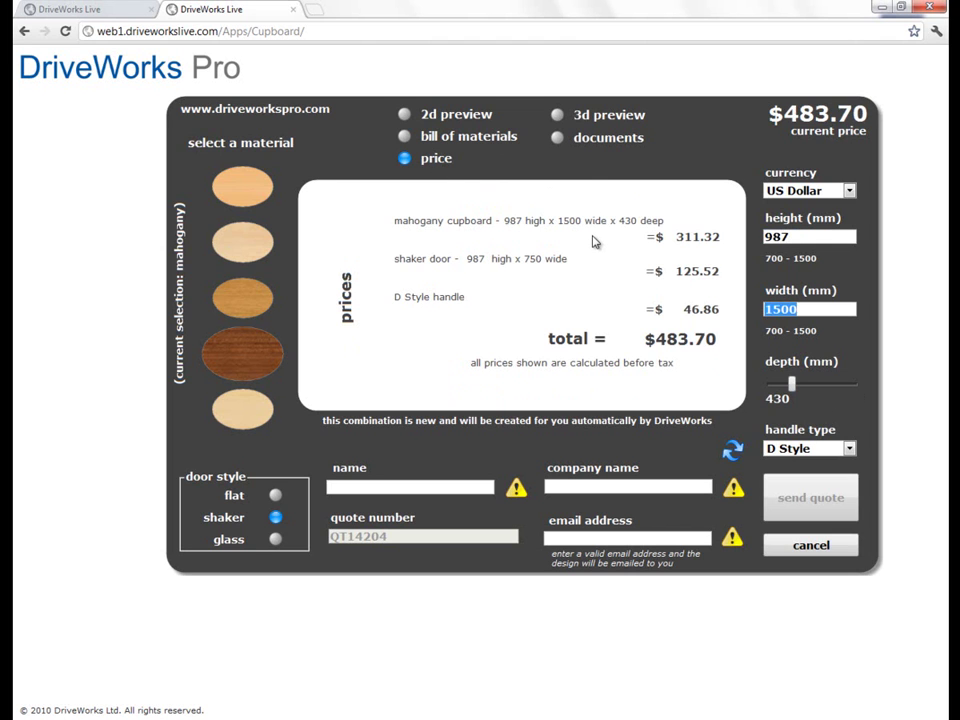
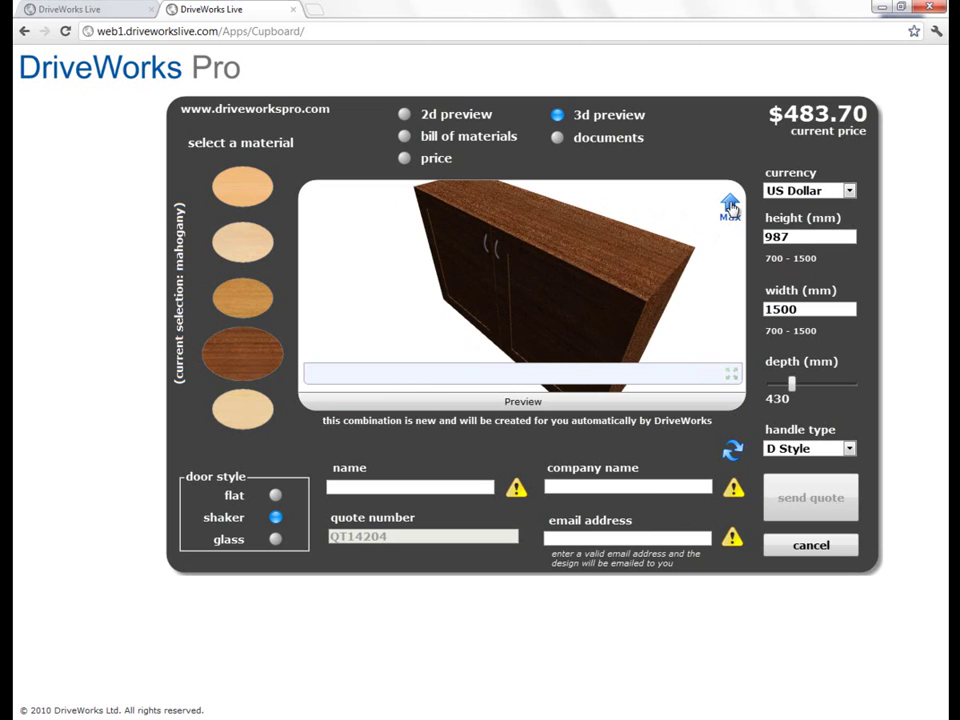
Step: Enlarge the 3D preview of the mahogany shaker cupboard priced at $483.70
click(728, 212)
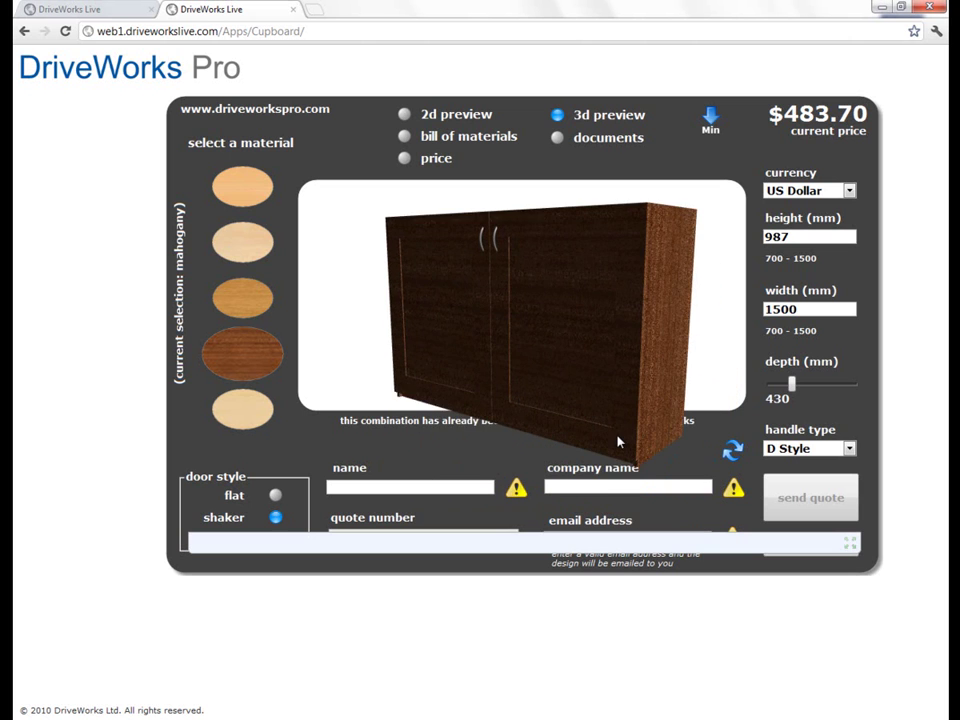
Step: Shrink the preview, fill in the customer's name, company DriveWorks and e-mail address, then send the quote
click(710, 120)
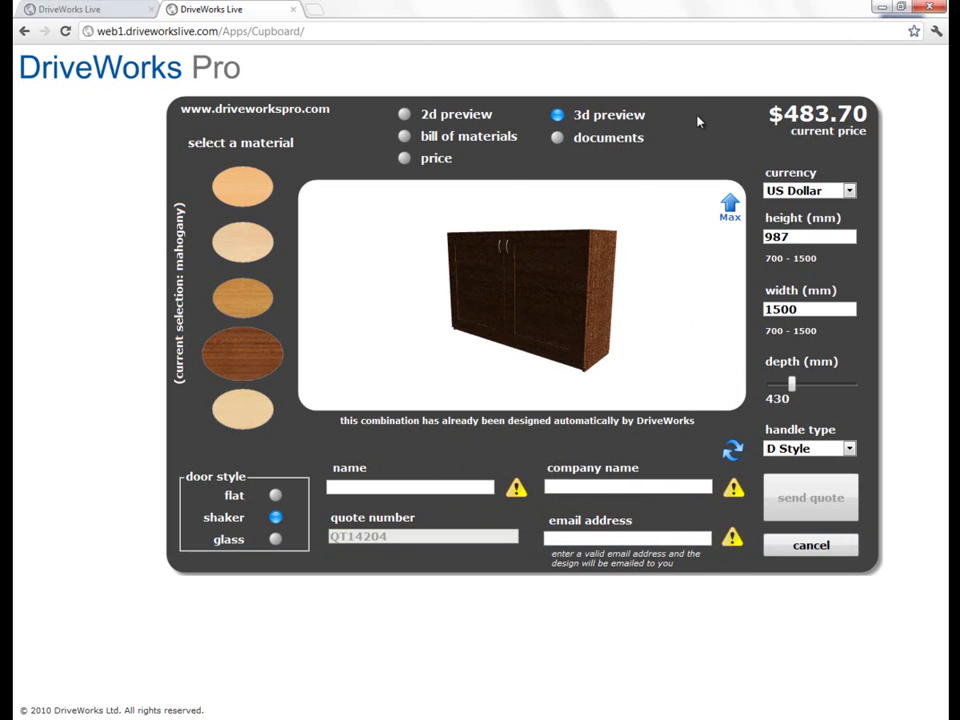
click(383, 489)
text(Glen)
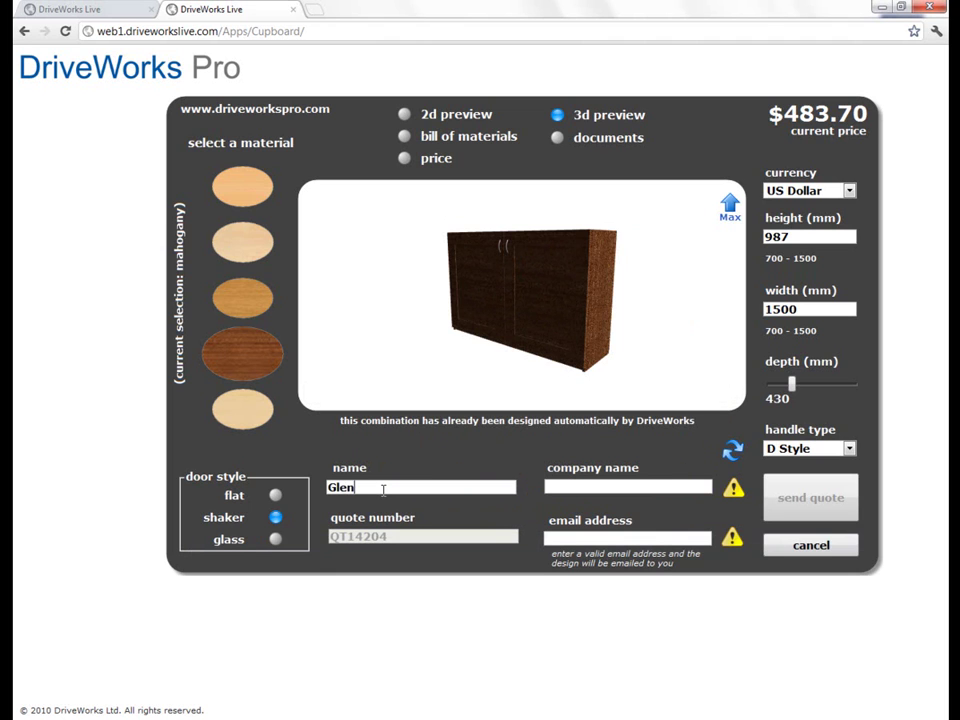
key(Tab)
text(DriveWorks)
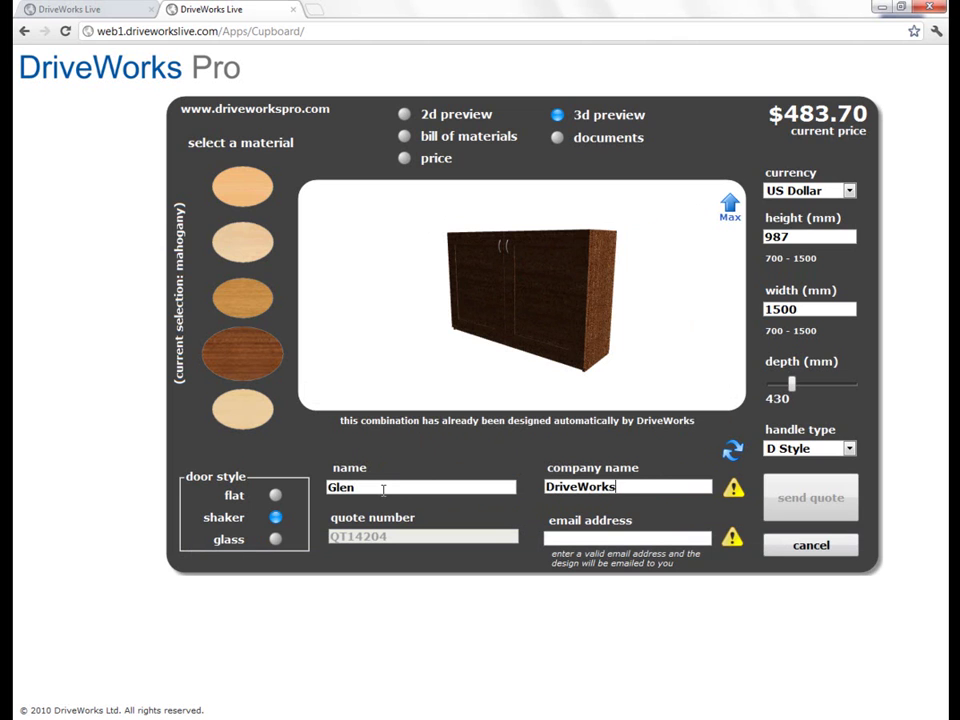
key(Tab)
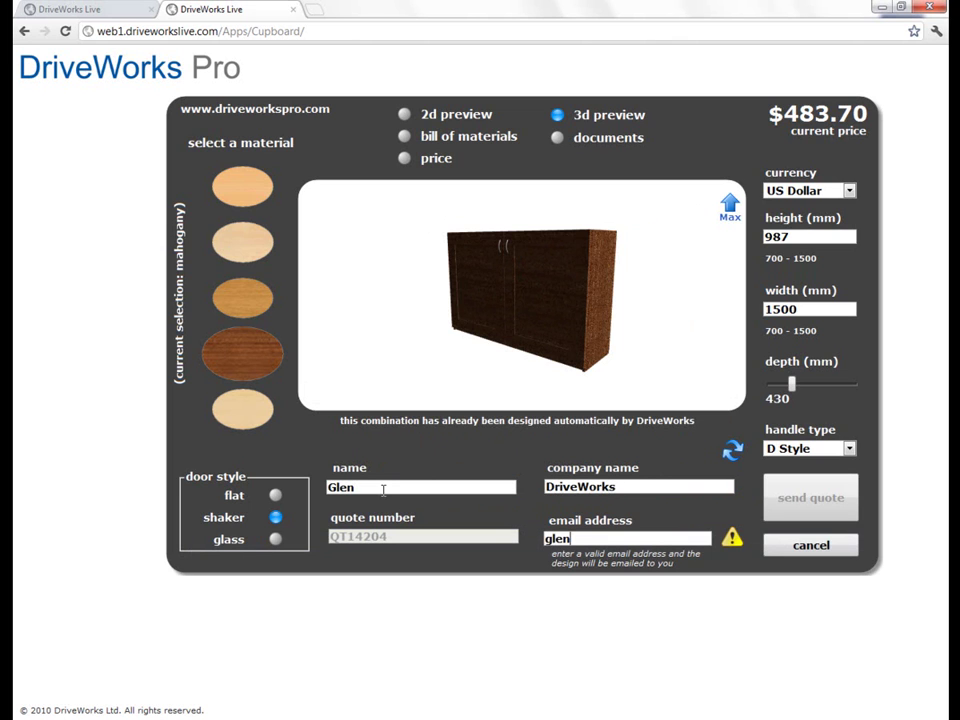
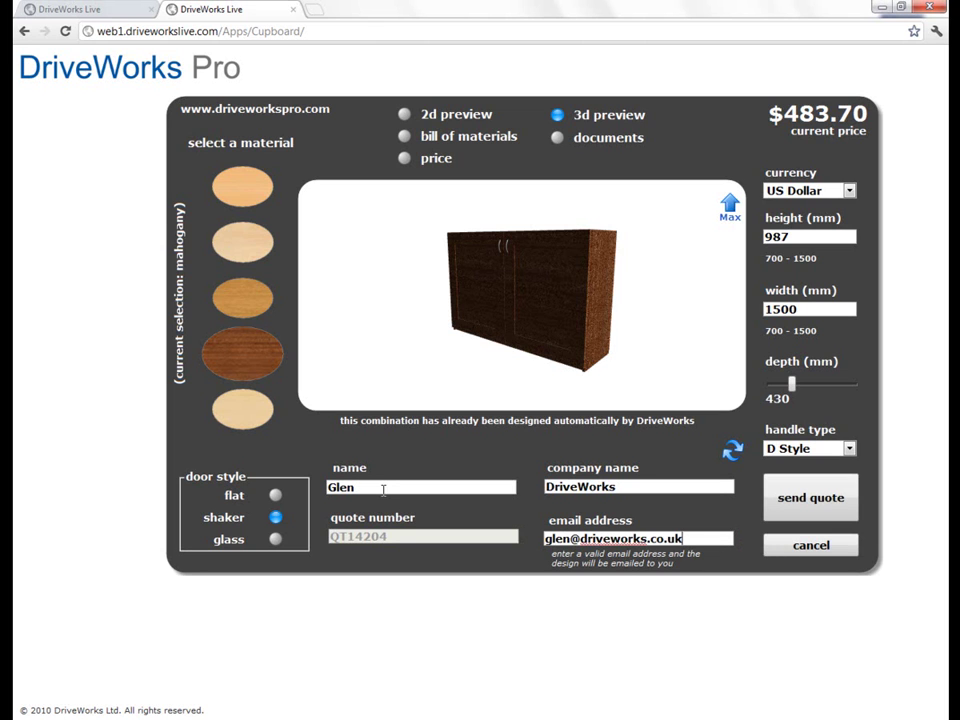
click(825, 508)
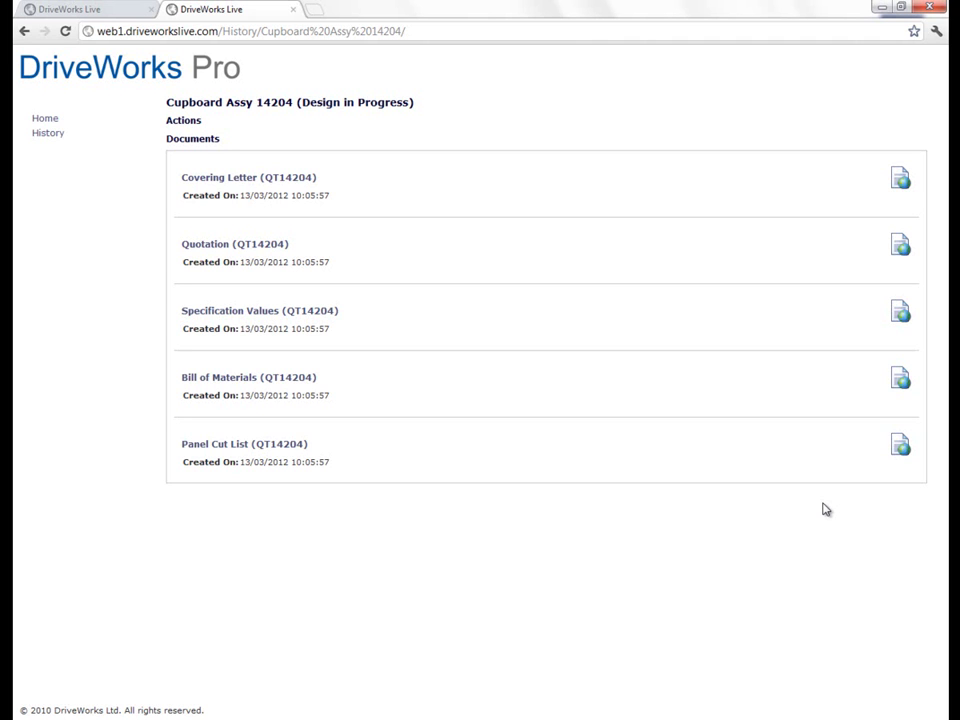
Step: Leave the Cupboard Assy 14204 documents list for the project examples home page
click(45, 120)
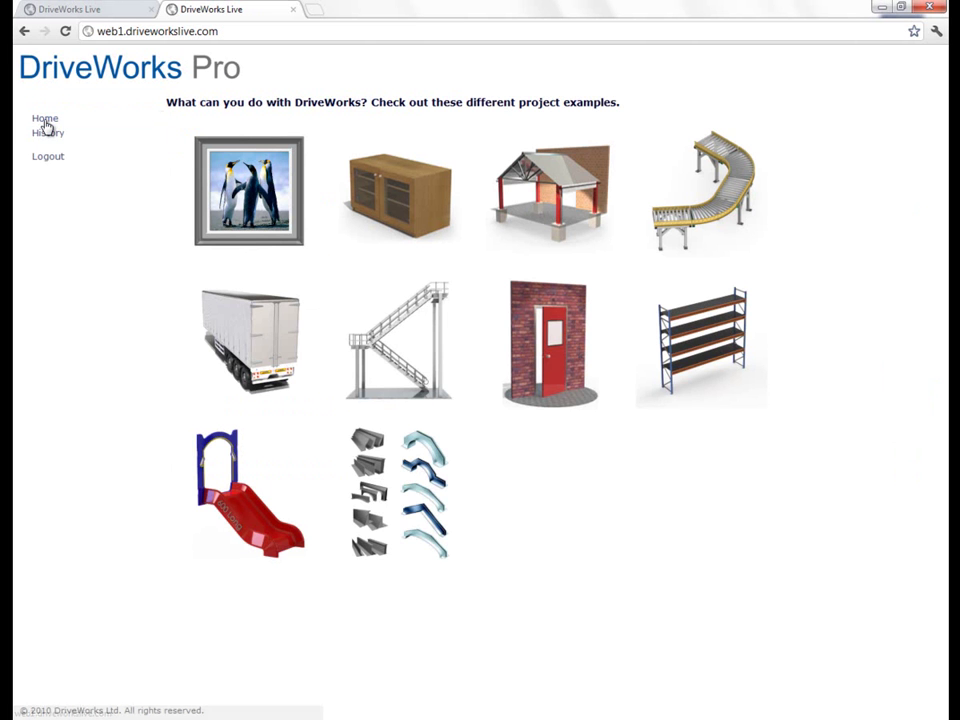
Step: Start the Entrance Canopy wizard with US Dollar as the currency
click(556, 200)
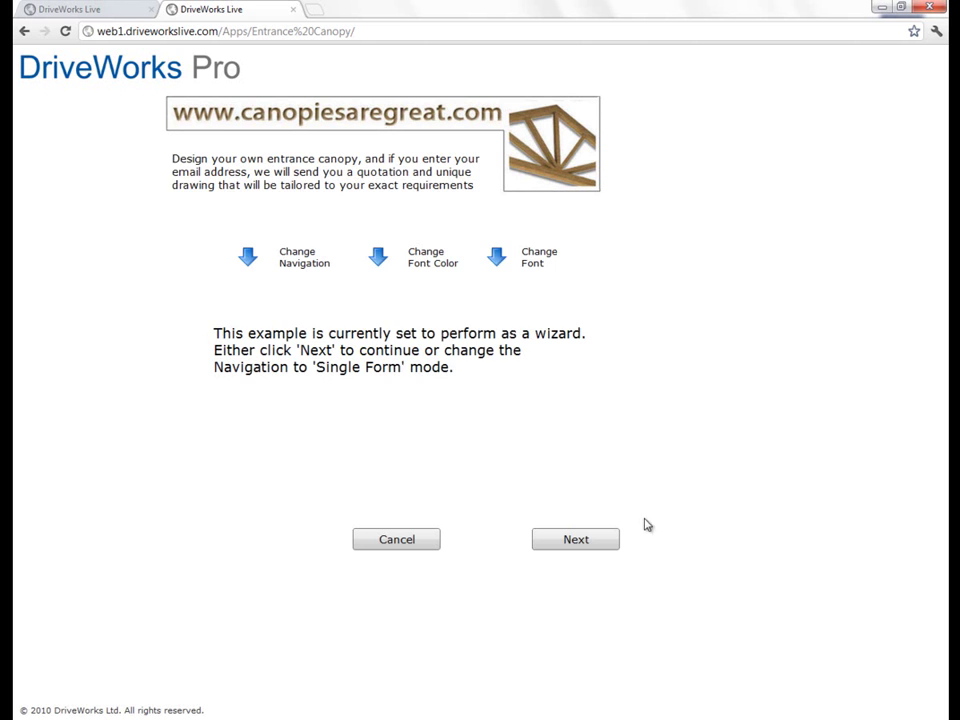
click(612, 543)
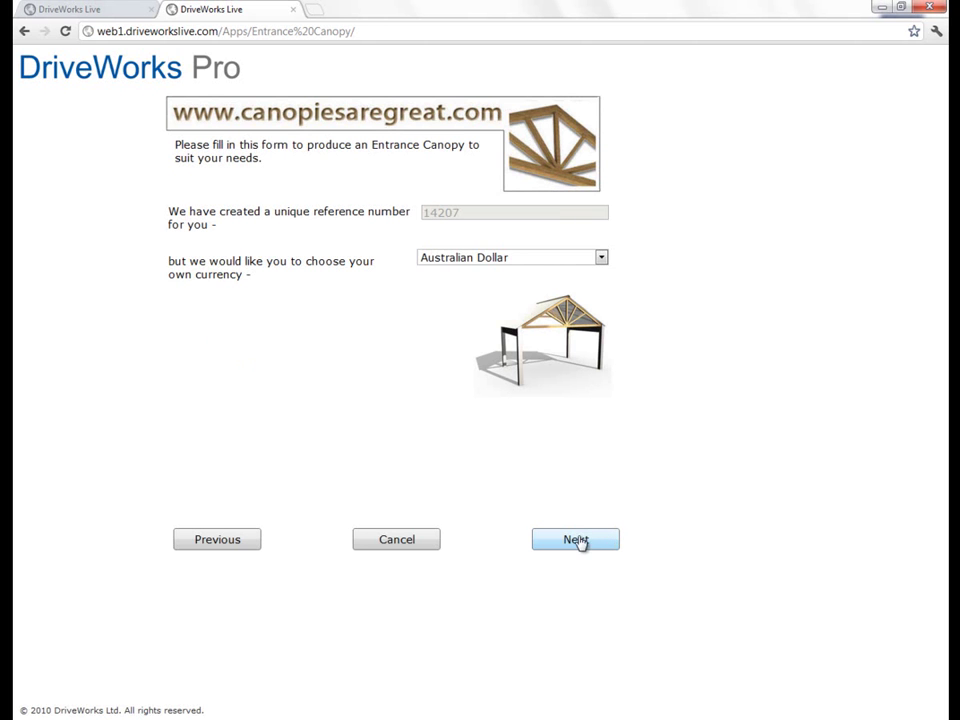
click(555, 259)
click(550, 274)
click(594, 549)
Step: Enter canopy height 3214 and depth 6544, then move to the foundation and frame colour page
drag(328, 211, 240, 212)
text(3214)
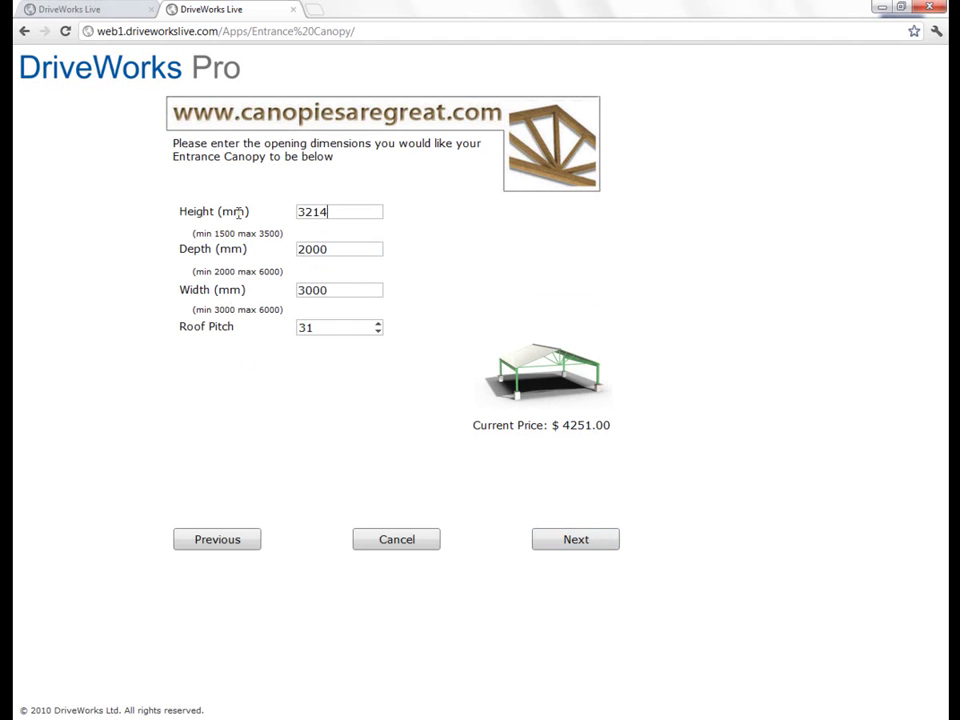
key(Tab)
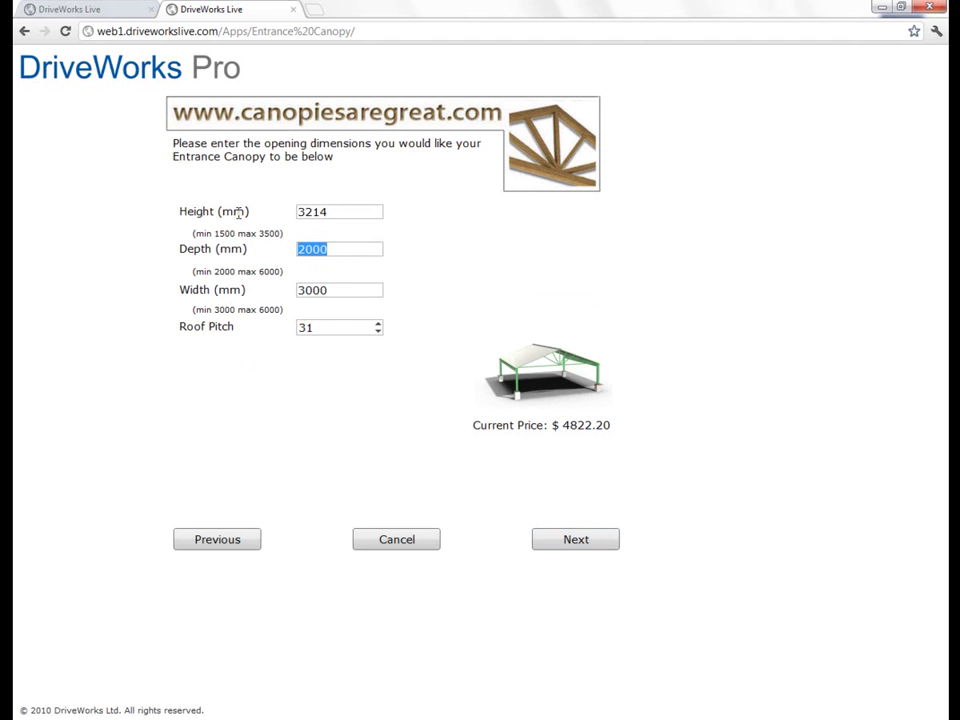
text(6544)
key(Tab)
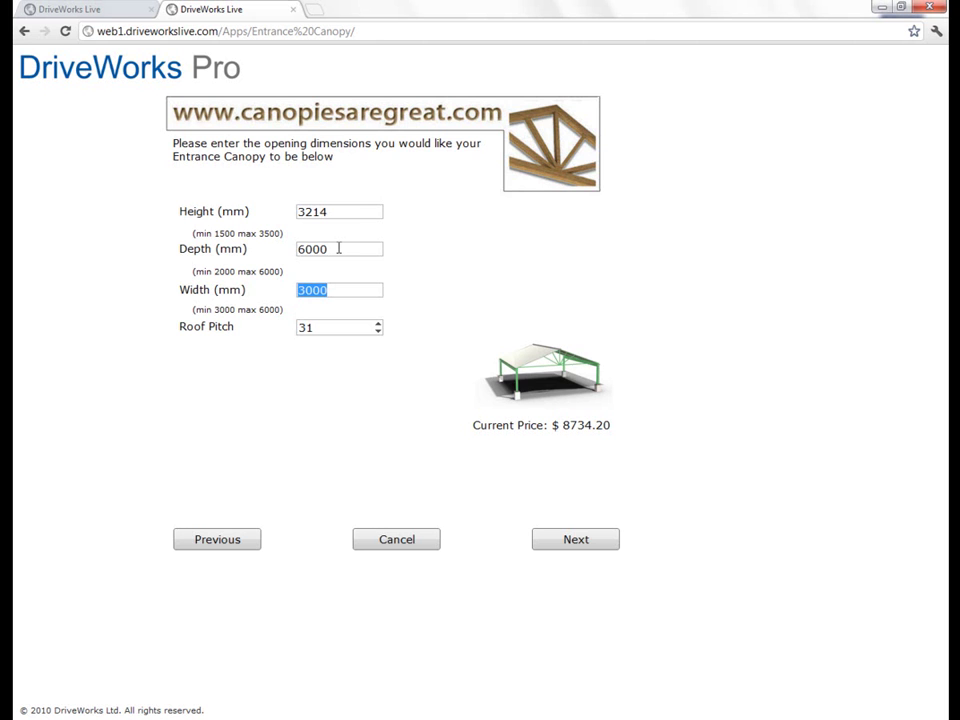
click(604, 540)
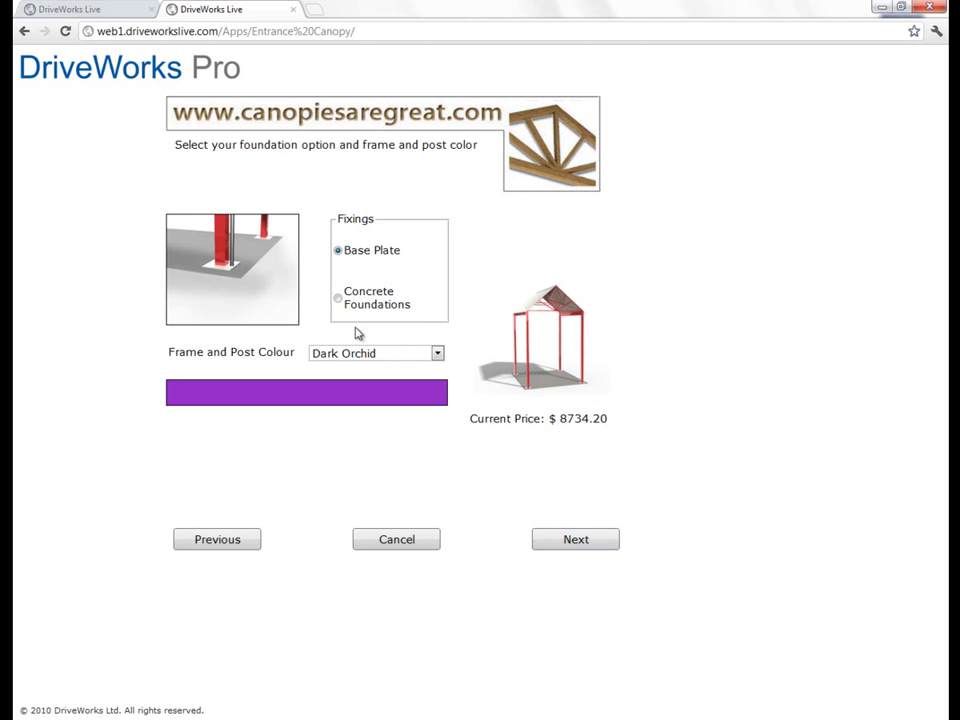
Step: Switch the fixings to Concrete Foundations and return to the wizard's introduction page
click(341, 299)
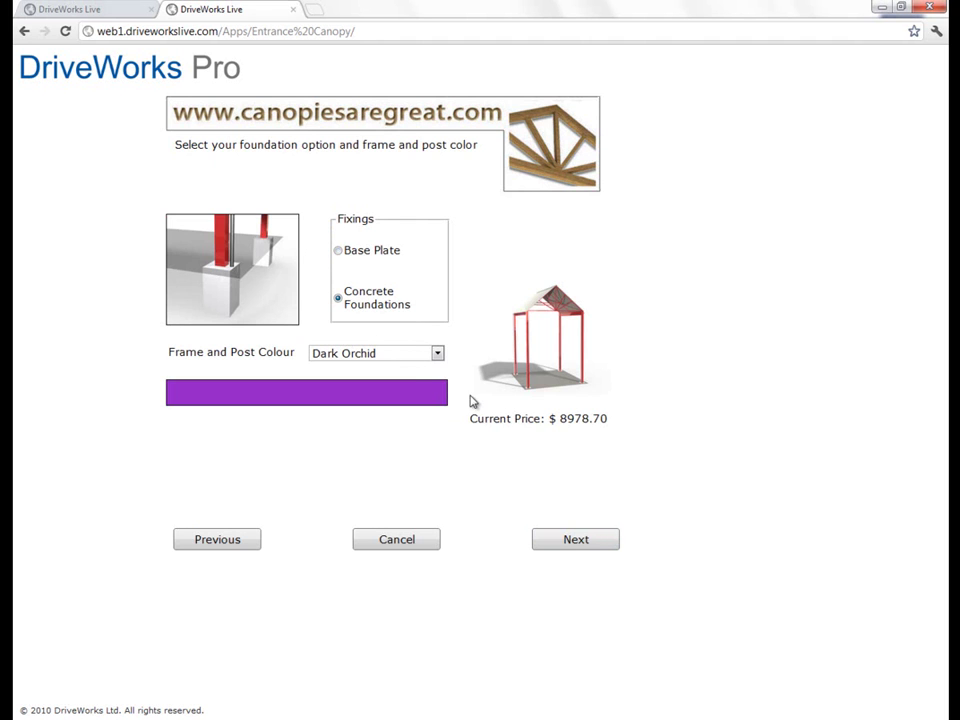
click(219, 545)
click(223, 544)
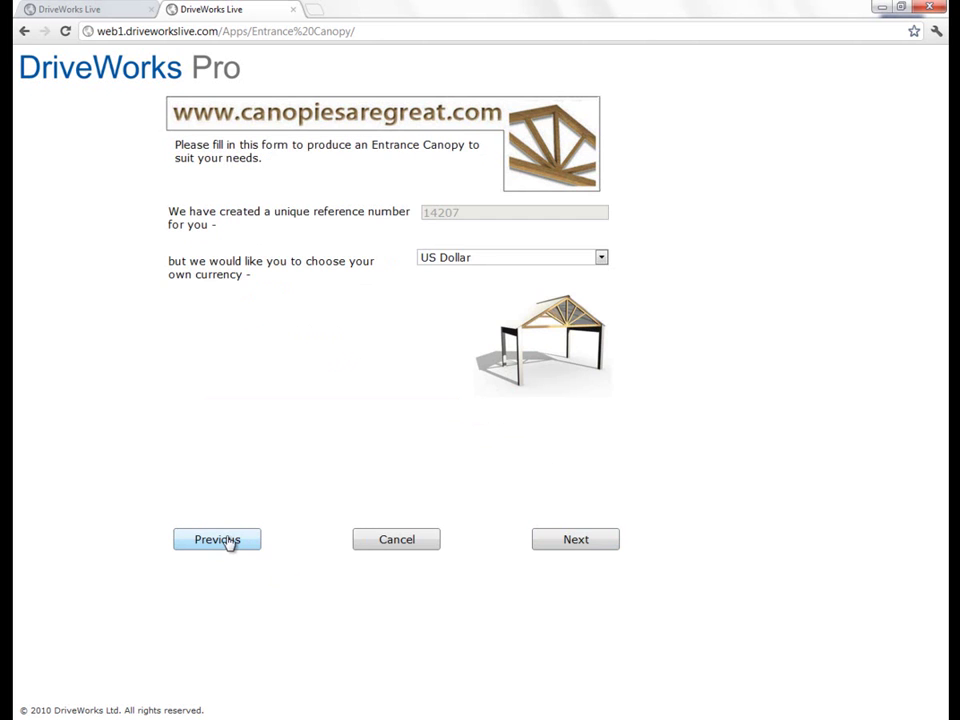
click(227, 542)
Step: Change the navigation mode to Single Form and look over the one-page canopy form
click(248, 258)
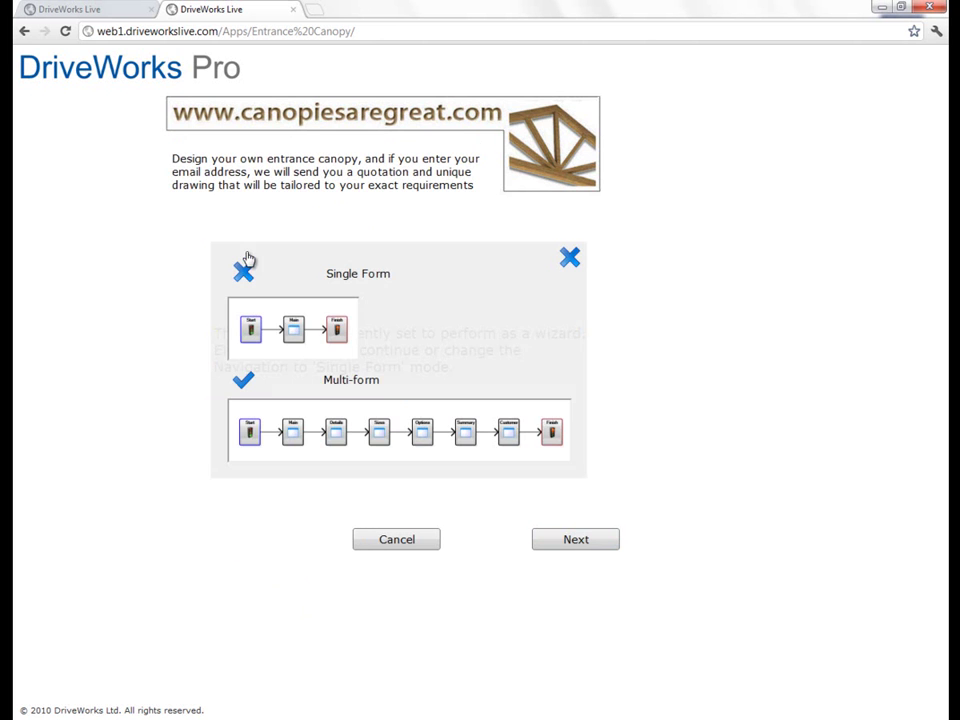
click(244, 272)
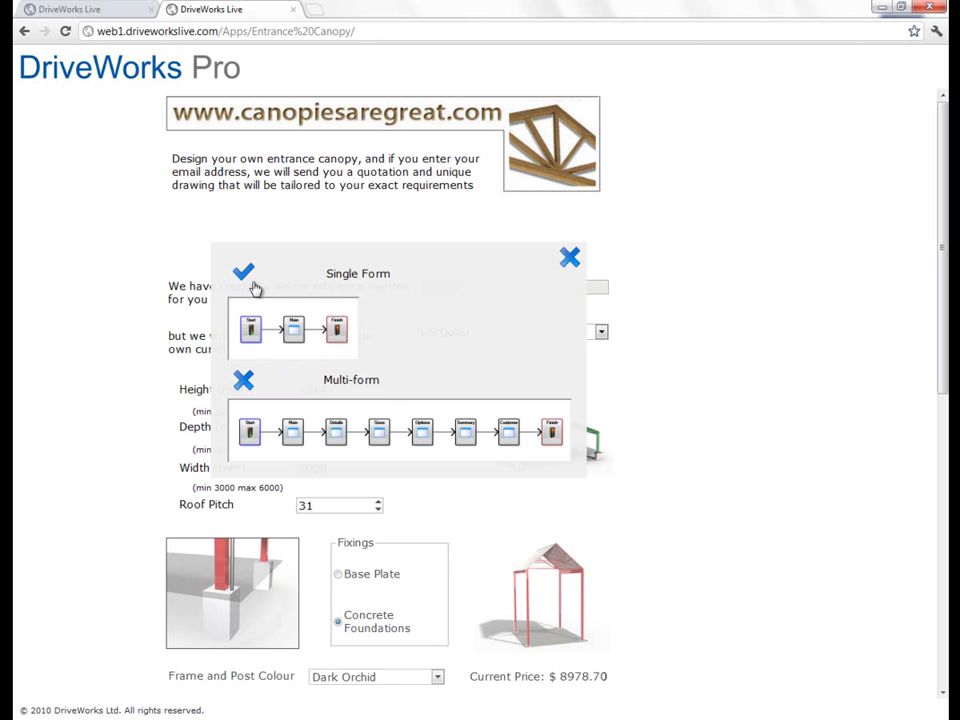
click(569, 261)
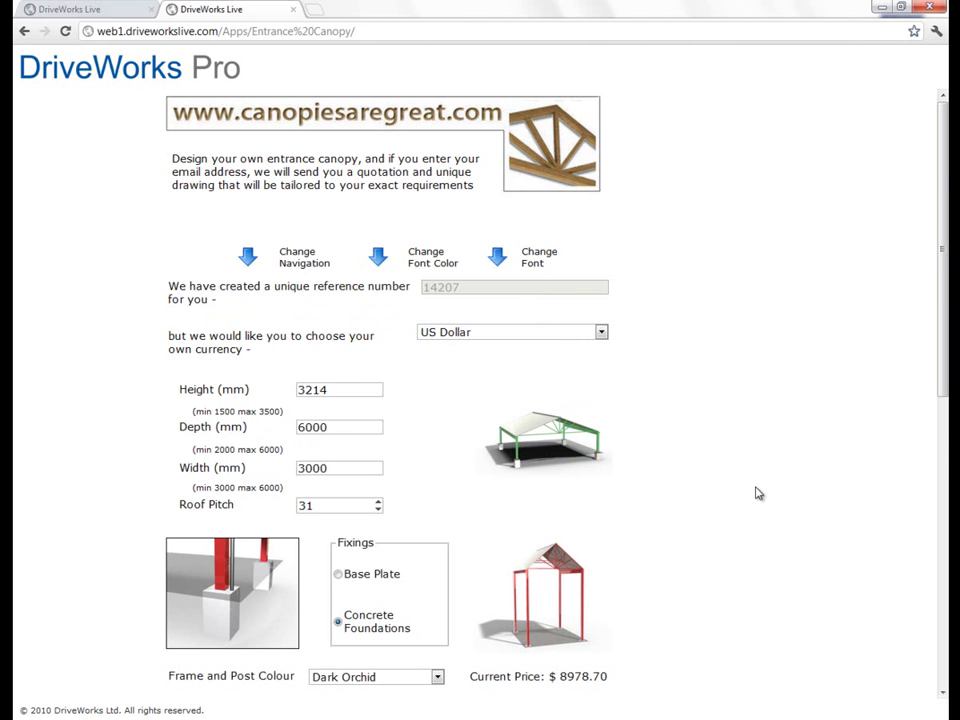
scroll(758, 493, down, 3)
scroll(758, 493, down, 7)
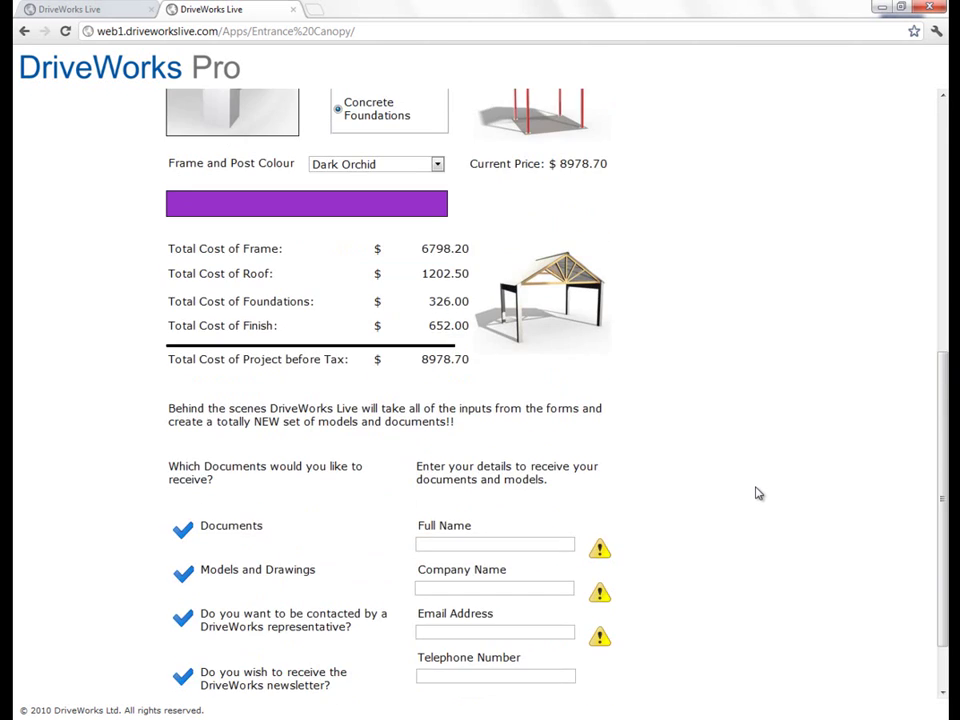
scroll(748, 493, up, 10)
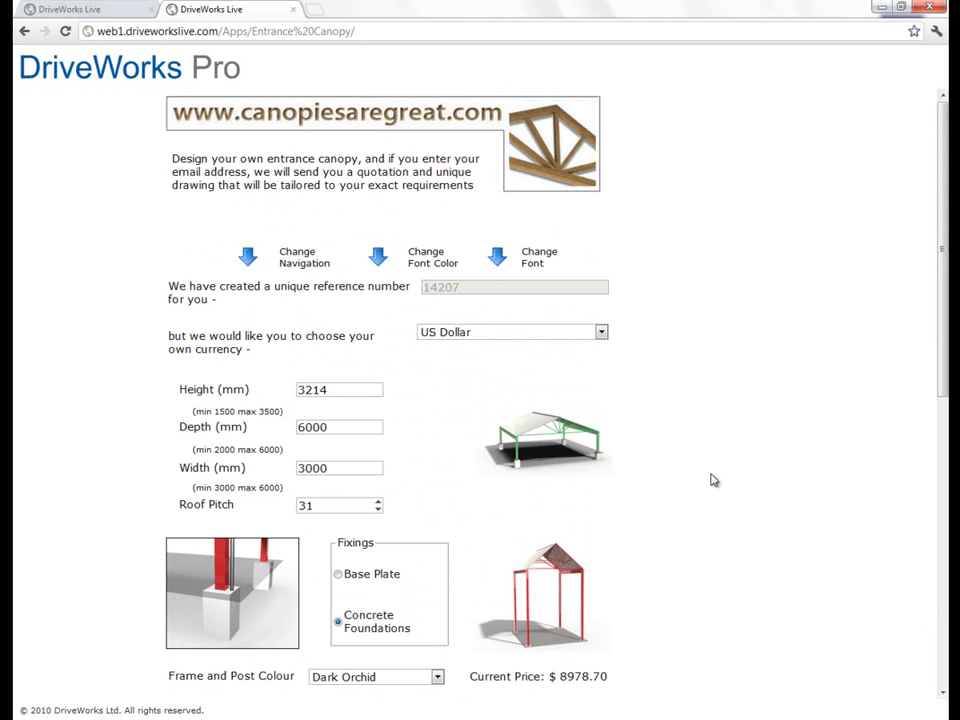
Step: Make the canopy form's text blue using the colour picker
click(379, 261)
click(384, 270)
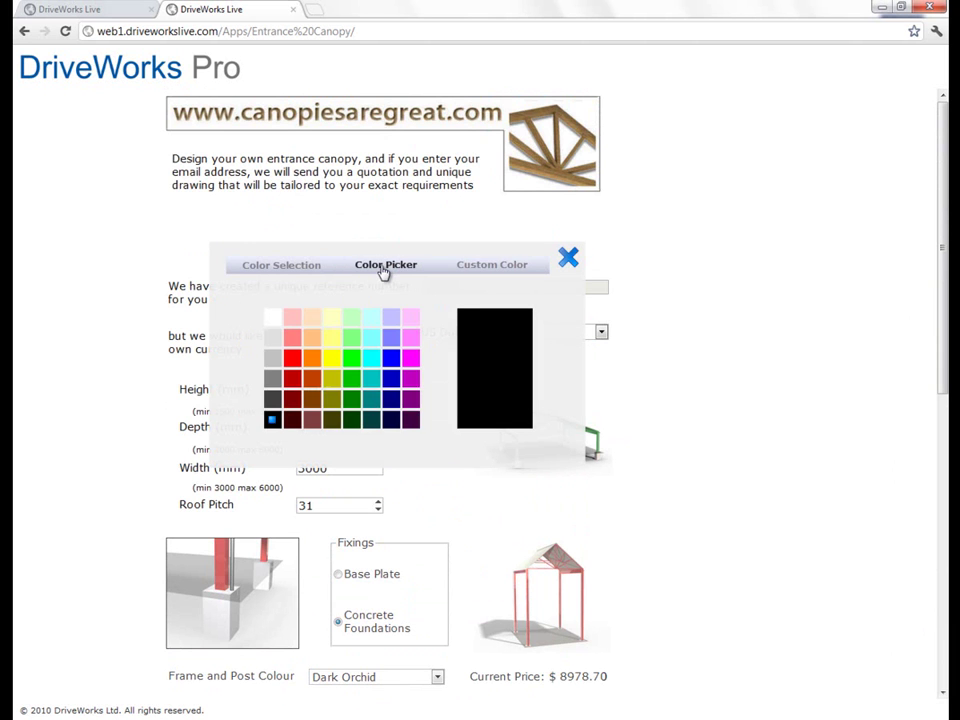
click(392, 380)
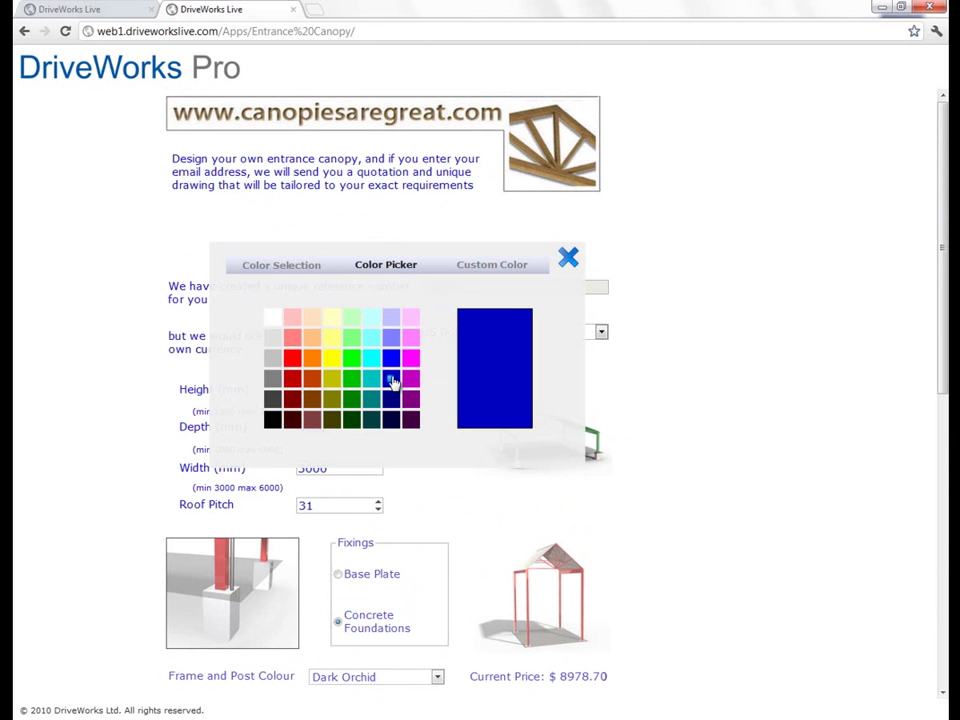
click(568, 258)
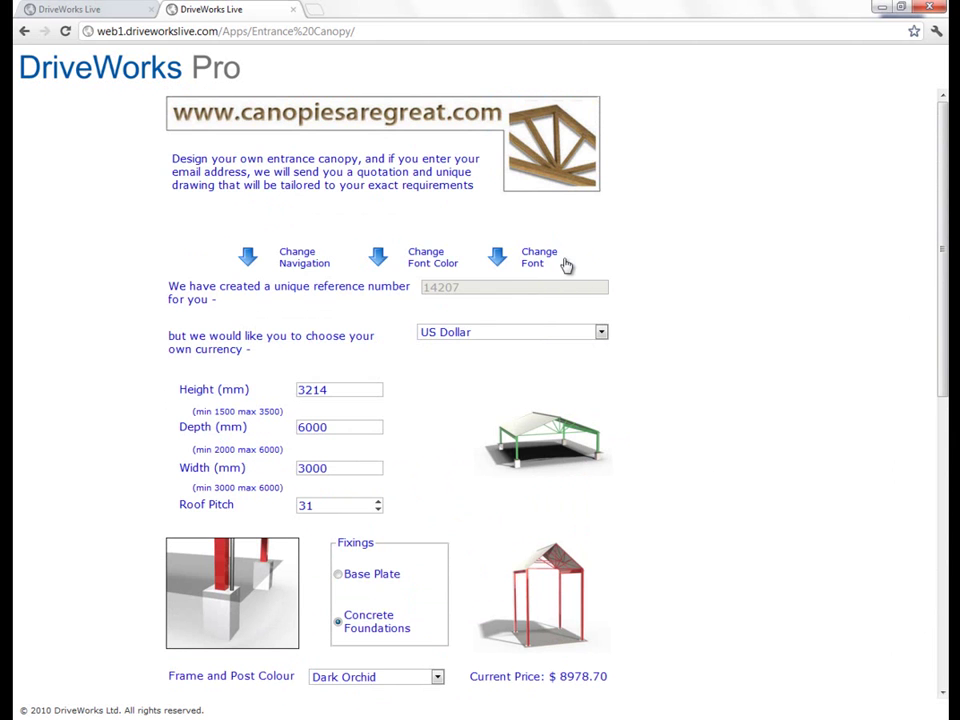
Step: Set the form's font size to 12
click(500, 260)
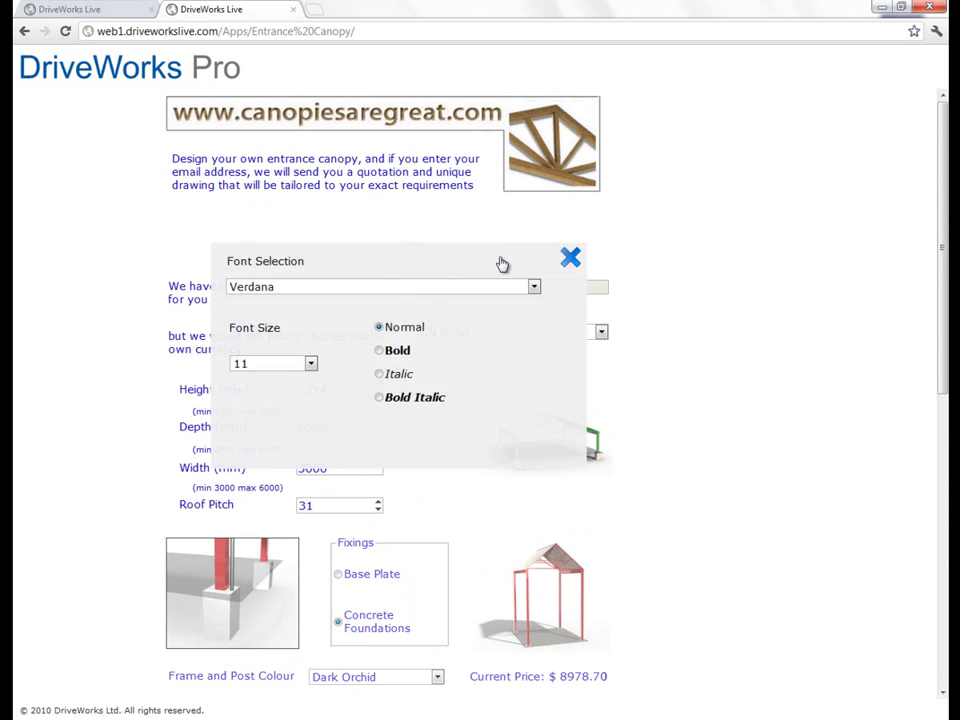
click(311, 364)
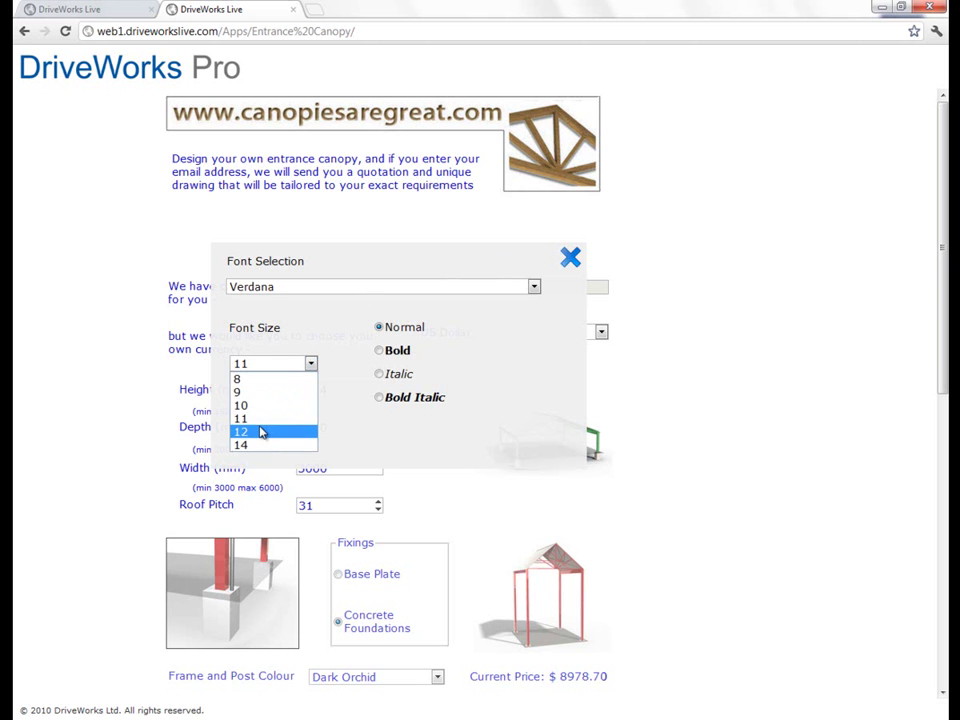
click(259, 430)
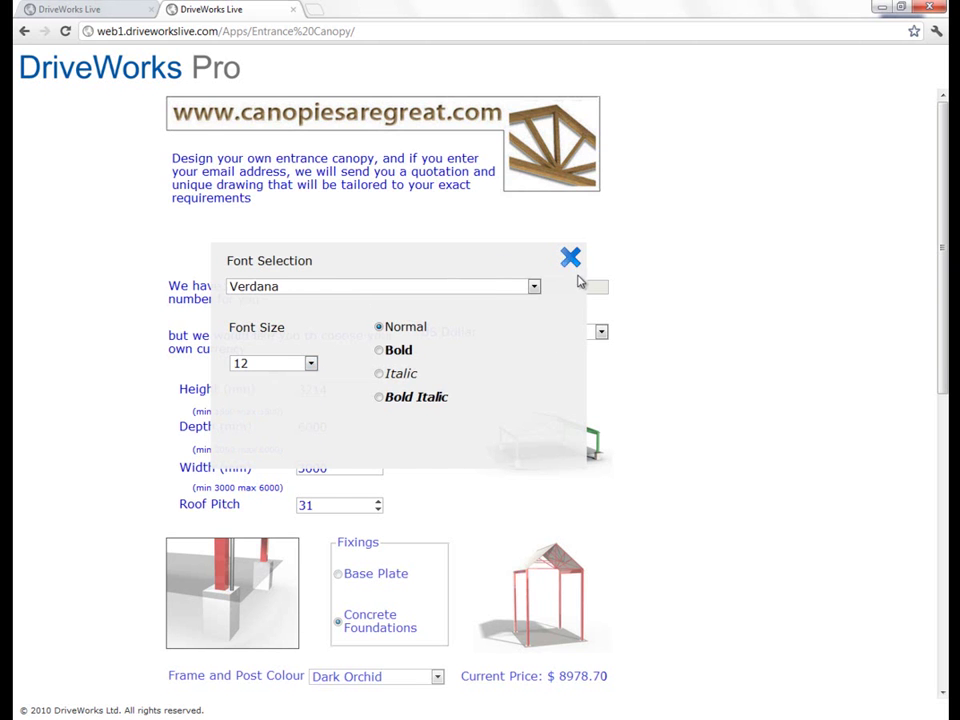
click(569, 261)
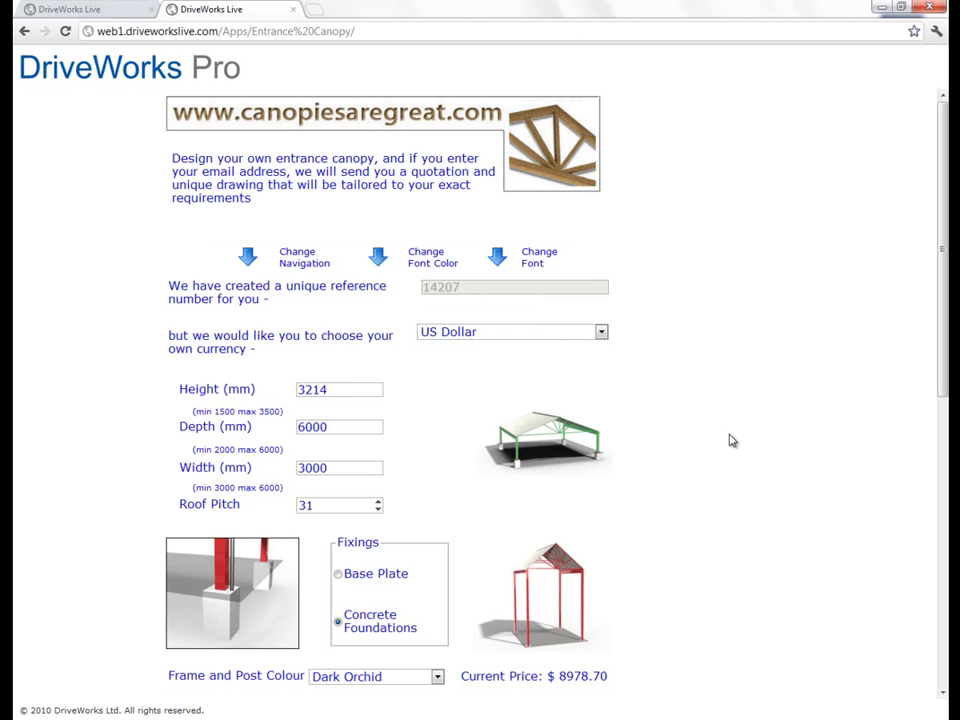
Step: Scroll to the bottom of the canopy form and cancel it
scroll(736, 441, down, 1)
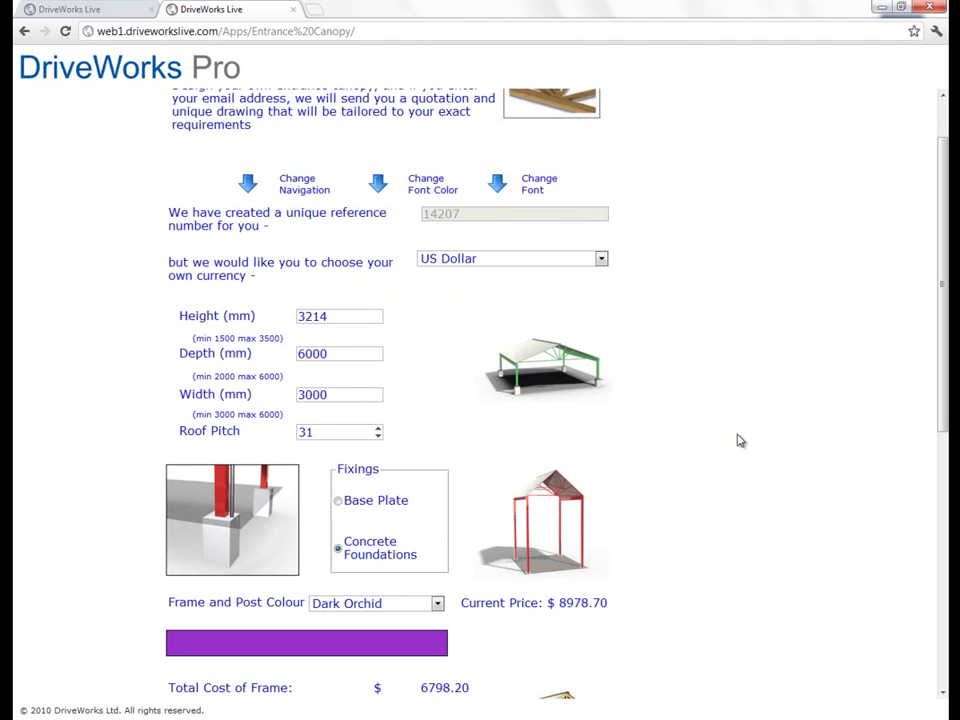
scroll(743, 441, down, 1)
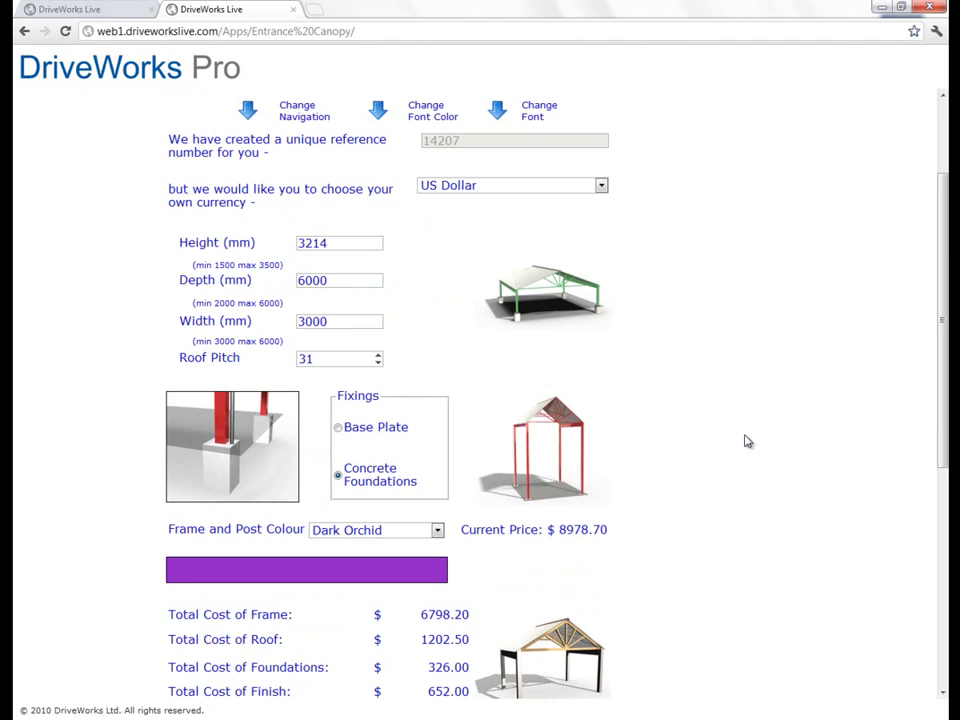
scroll(745, 441, down, 5)
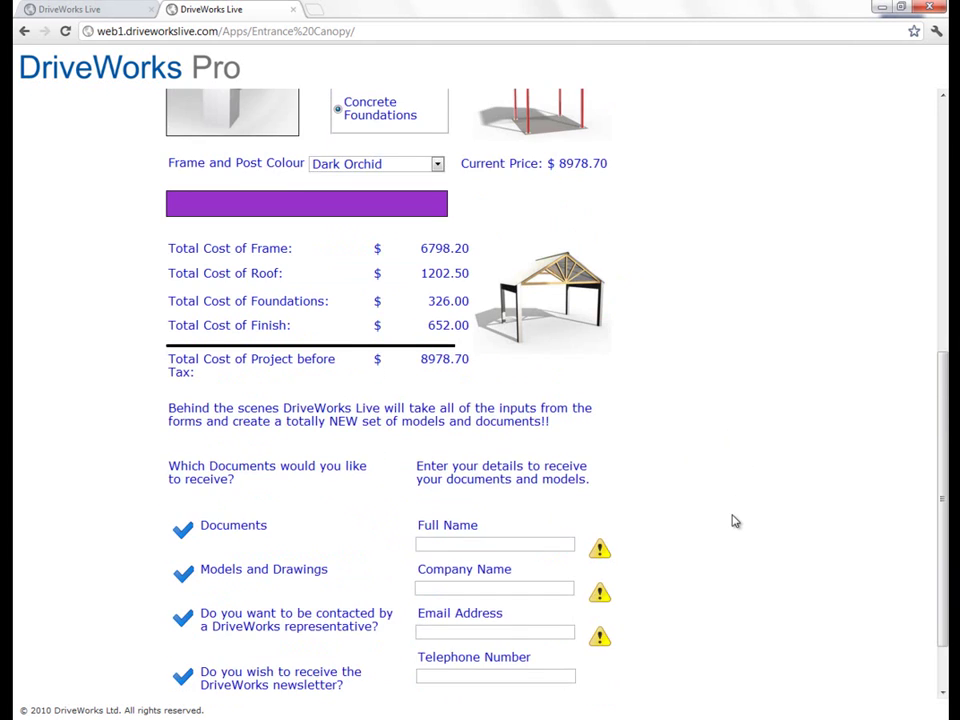
scroll(735, 522, down, 1)
click(392, 689)
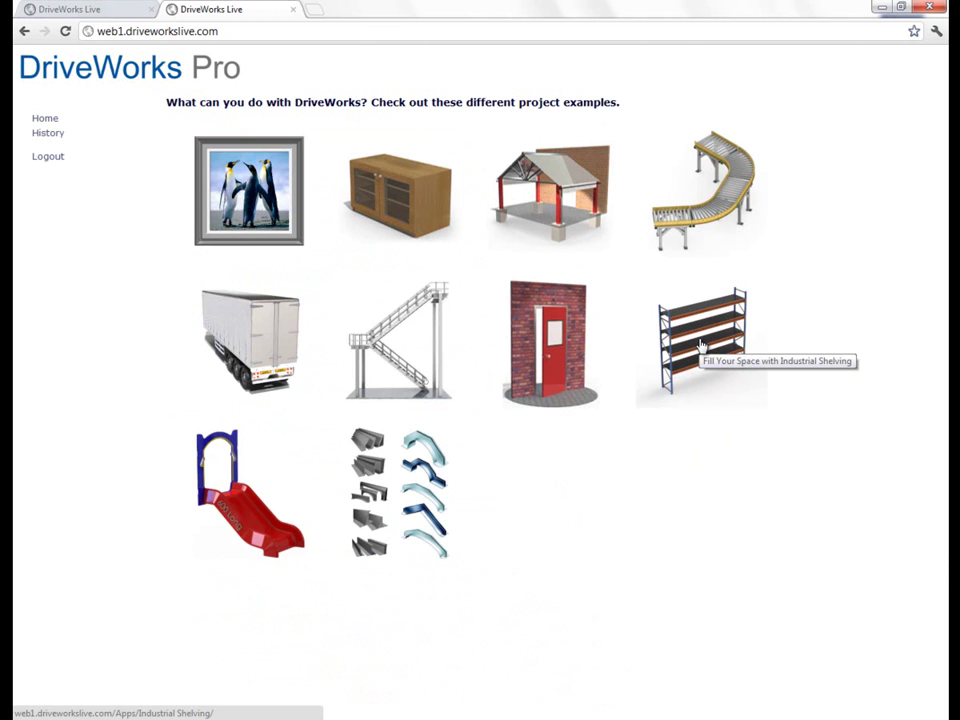
Step: Open the Industrial Shelving example and start a new shelving contract
click(700, 345)
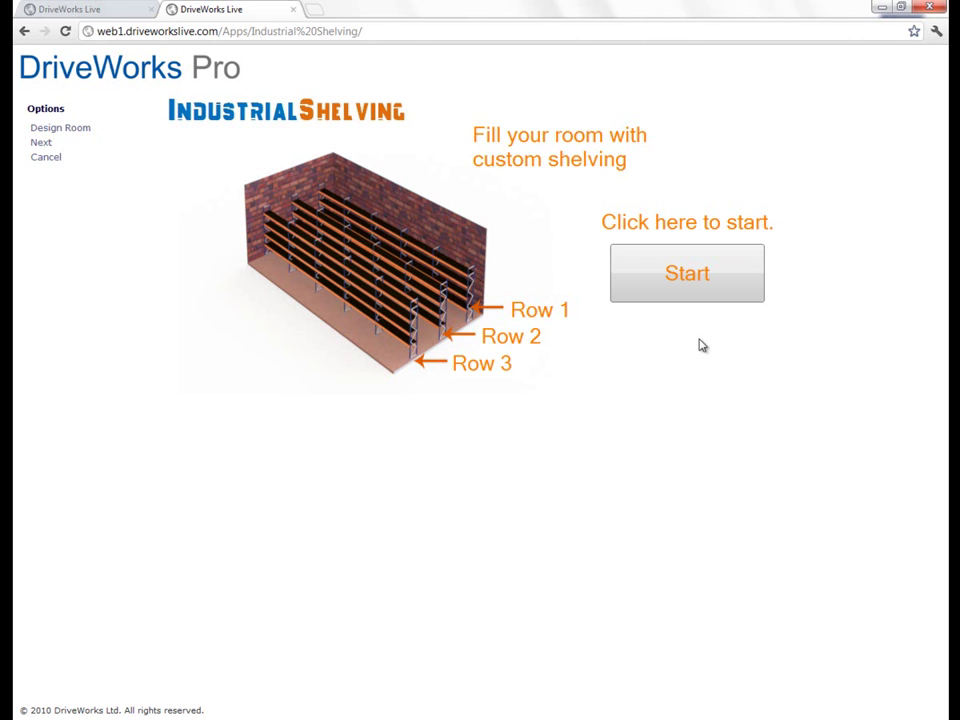
click(690, 279)
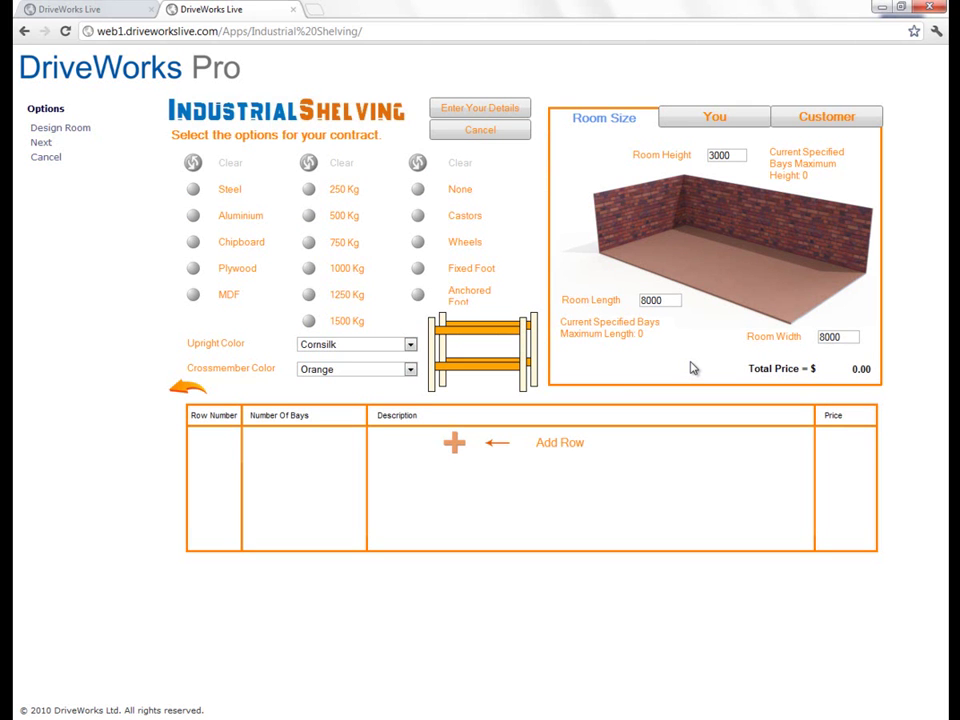
Step: Choose Aluminium shelves, a 1000 Kg weight limit and wheels as feet
click(195, 219)
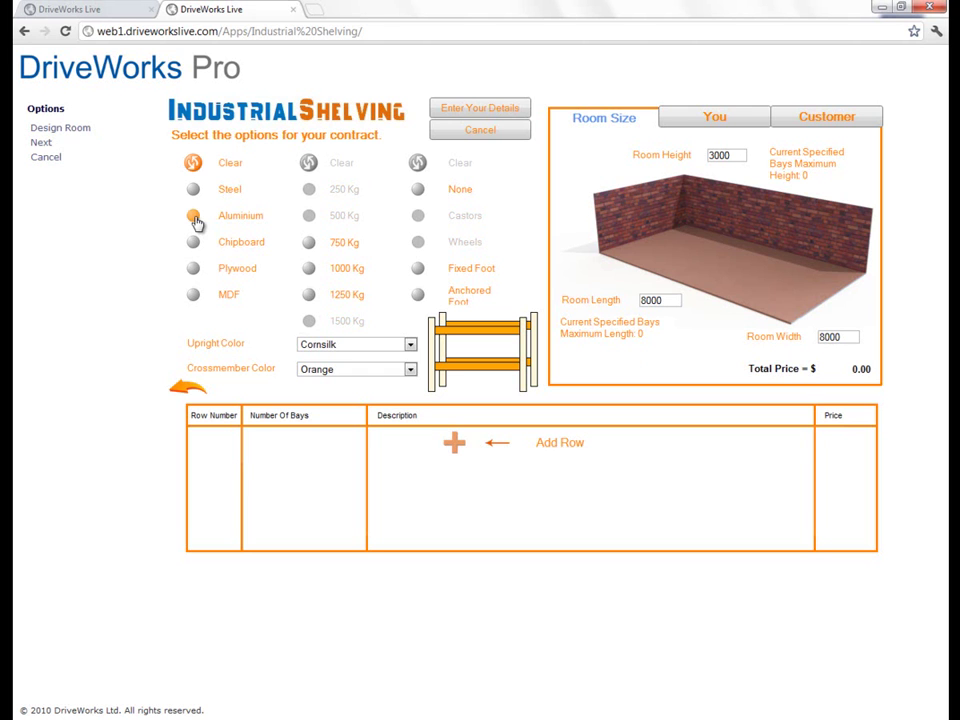
click(418, 270)
click(418, 191)
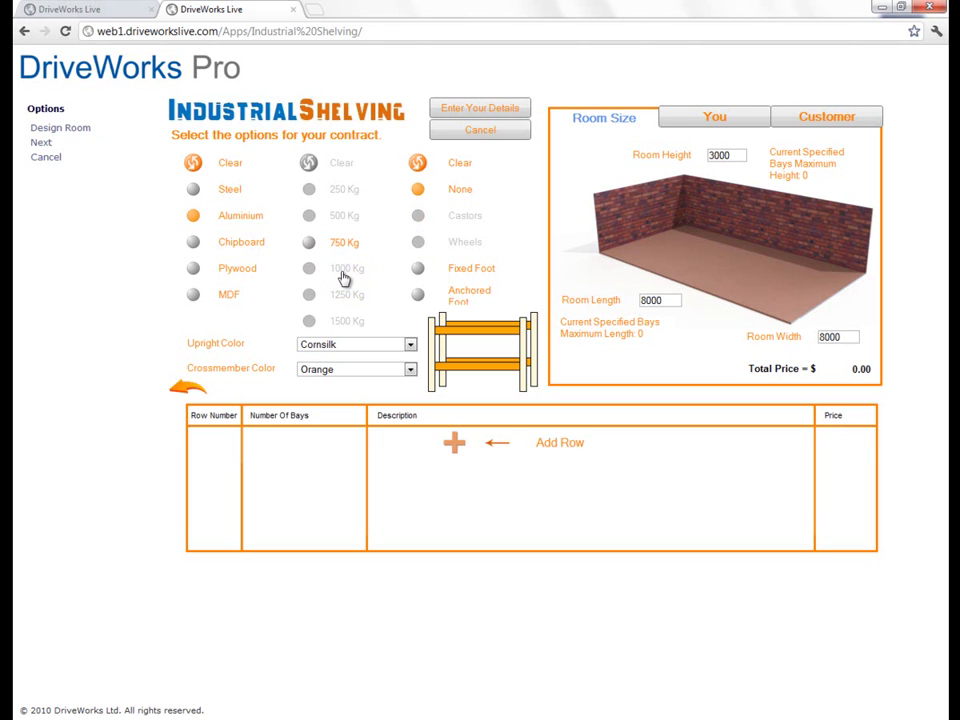
click(343, 278)
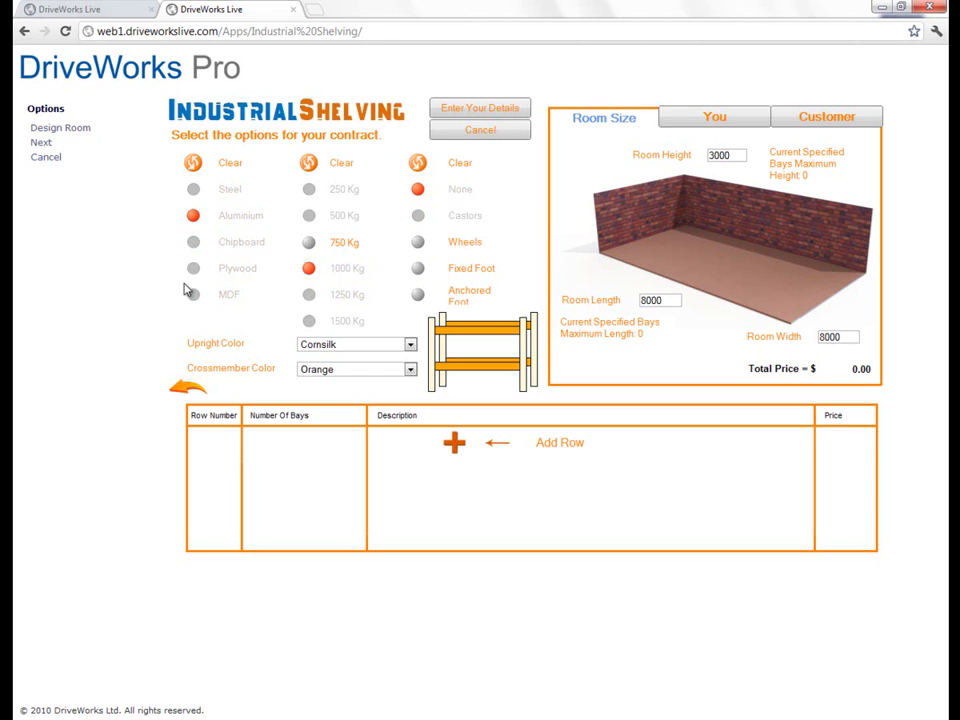
click(417, 244)
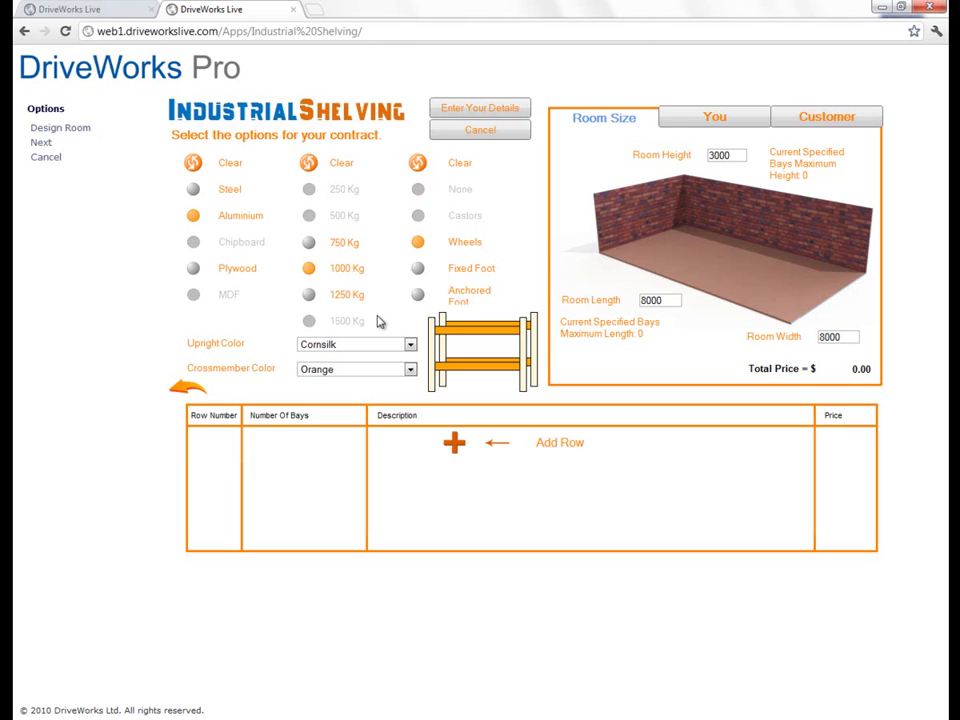
Step: Make the shelving uprights blue and add a new row
click(377, 346)
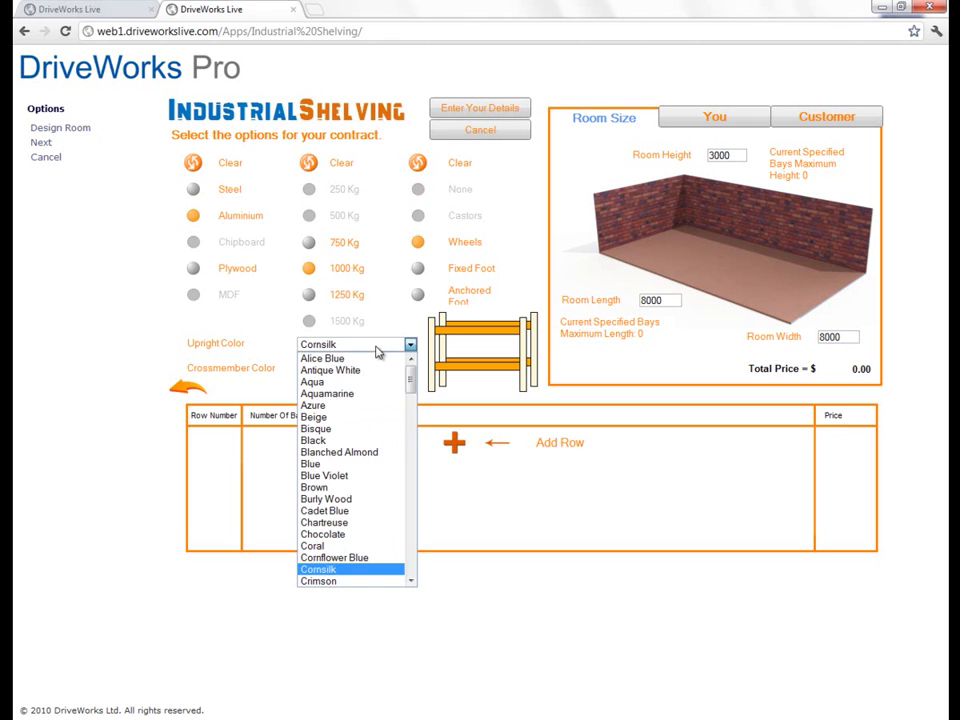
click(343, 464)
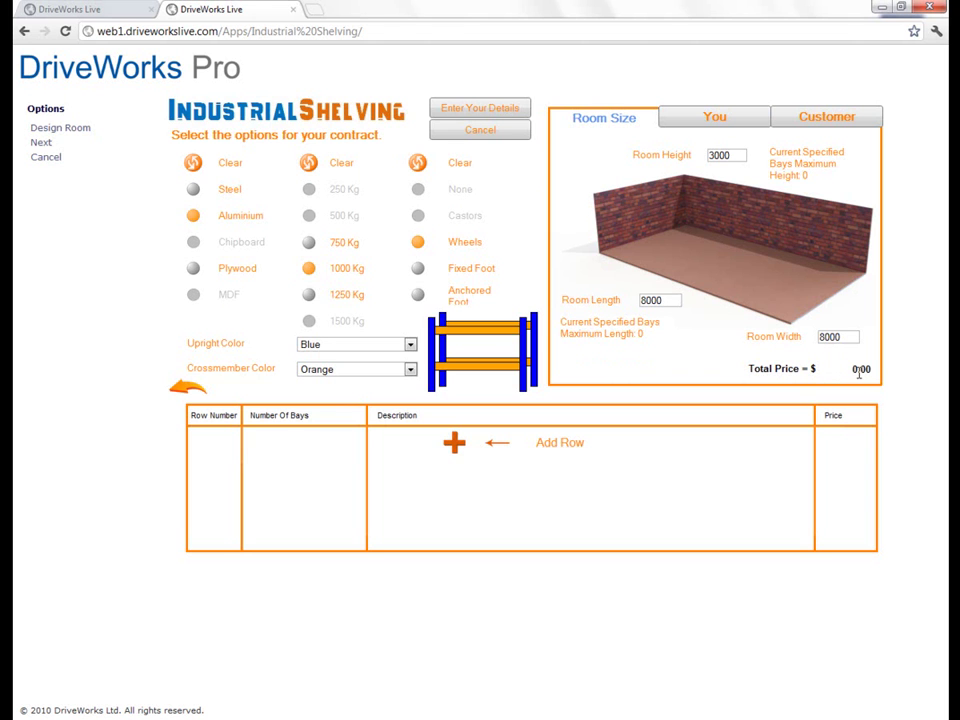
click(455, 446)
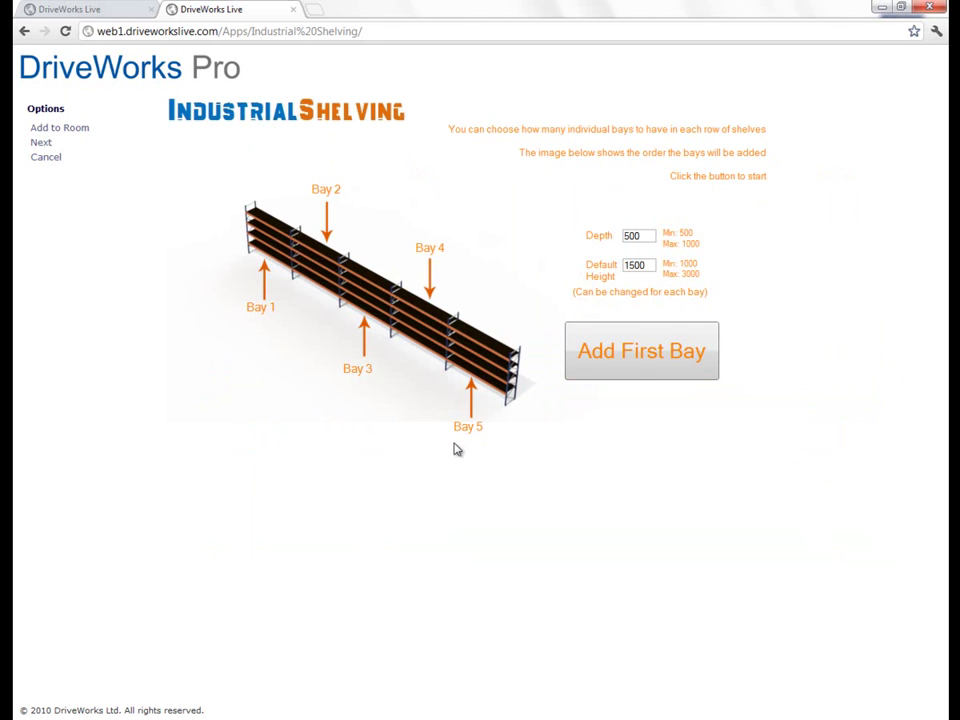
Step: Create Bay 1 at 654 deep, 2500 high and about 3383 wide, and add it to row 1
drag(651, 234, 525, 234)
text(654)
key(Tab)
text(2500)
key(Tab)
click(650, 346)
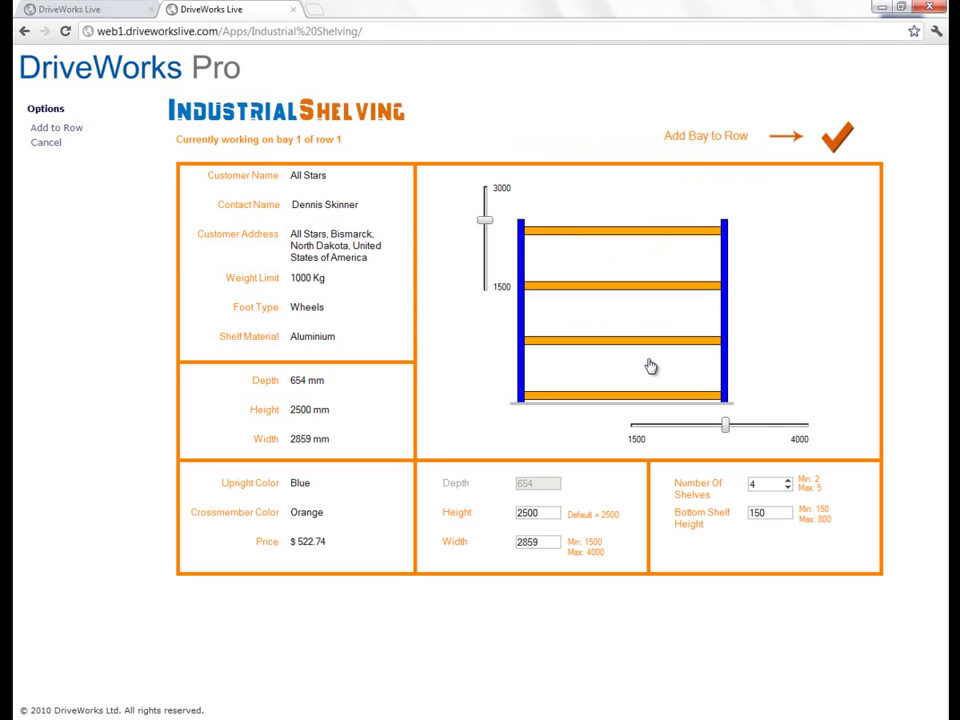
drag(725, 426, 763, 427)
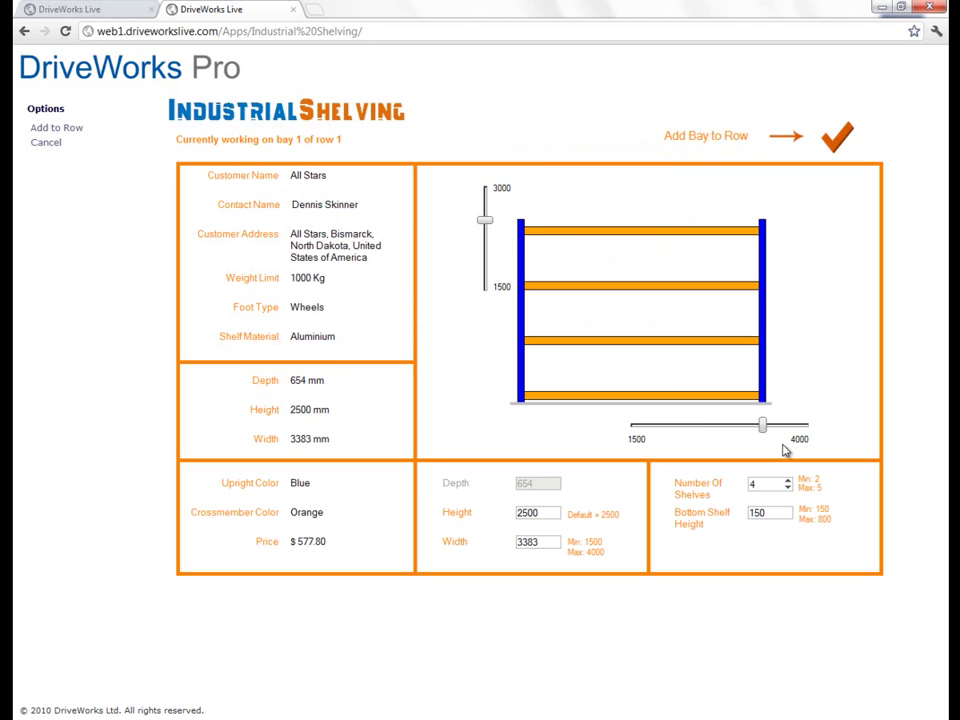
click(838, 141)
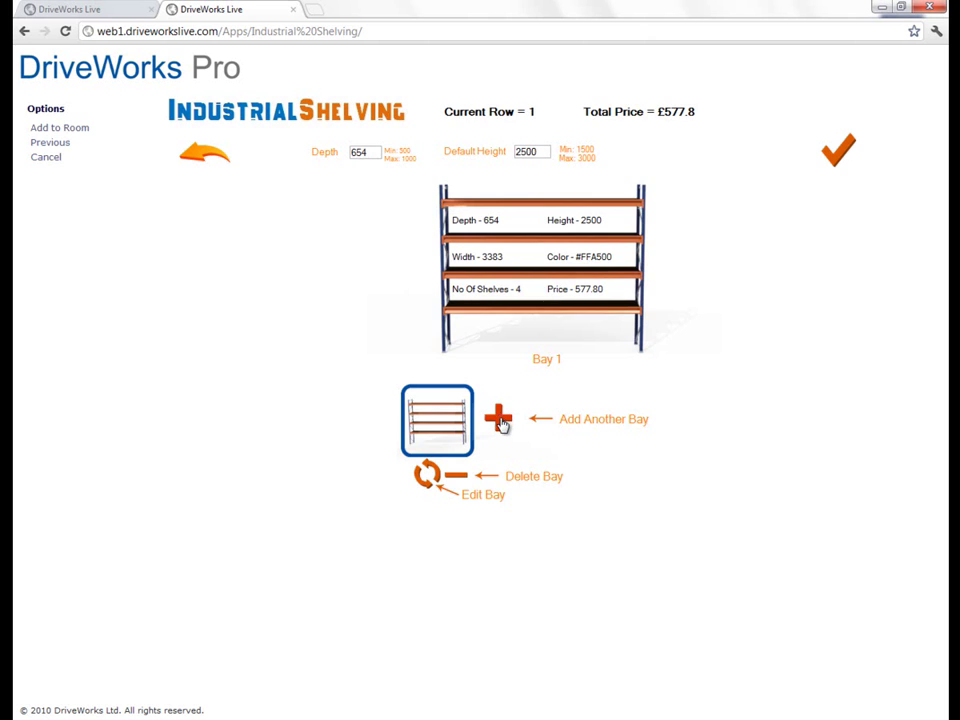
Step: Add a second bay with 2 shelves, about 1986 mm height and a 600 bottom shelf
click(499, 419)
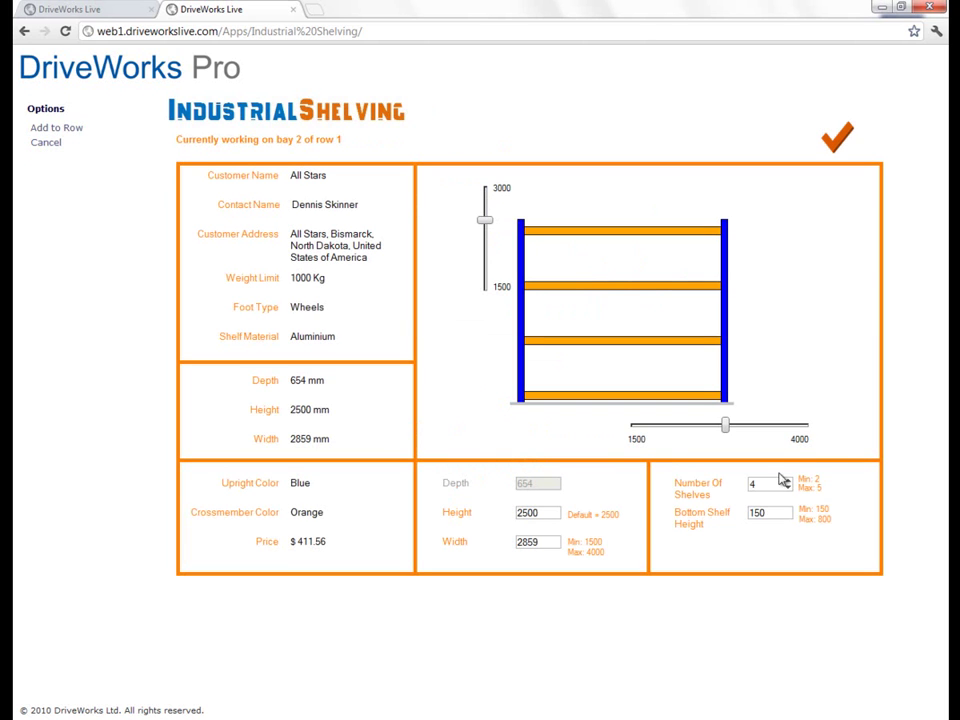
click(788, 489)
click(788, 489)
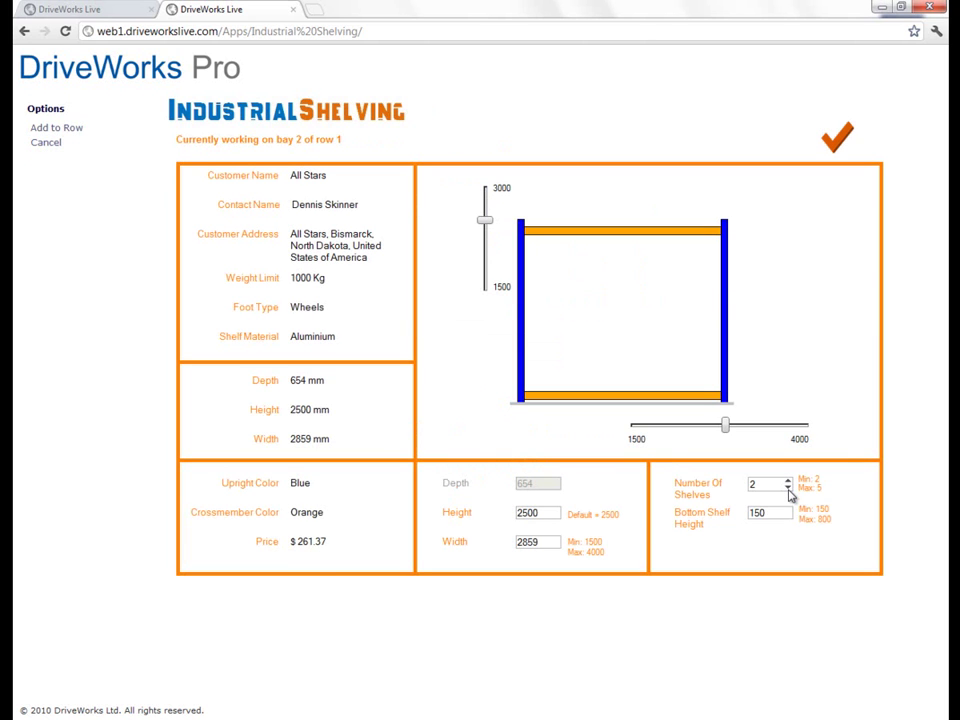
drag(485, 219, 488, 258)
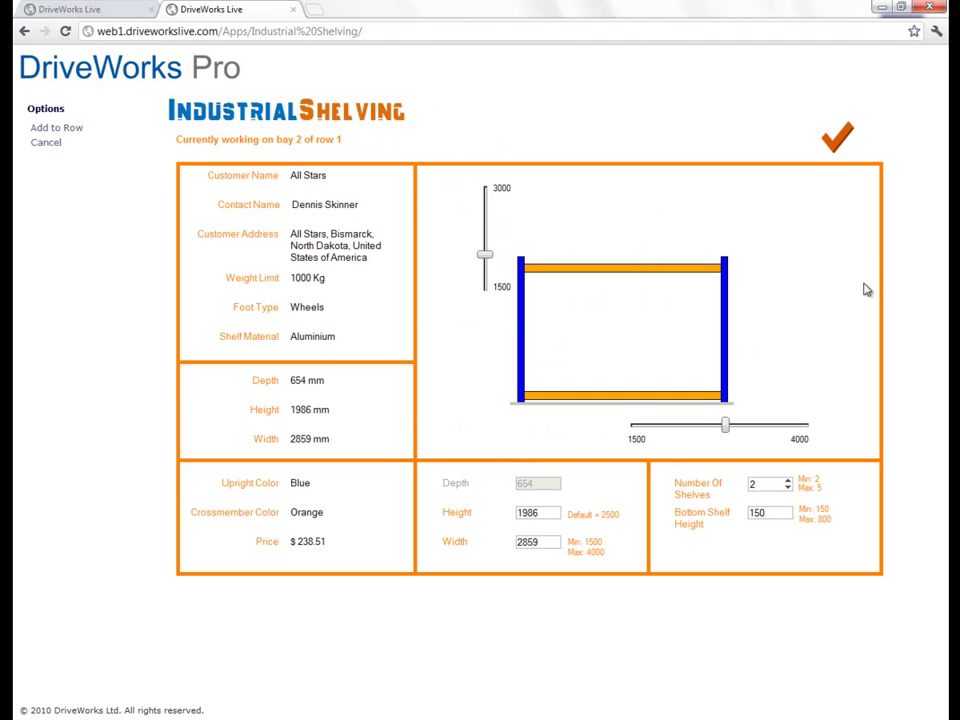
drag(765, 512, 714, 511)
text(600)
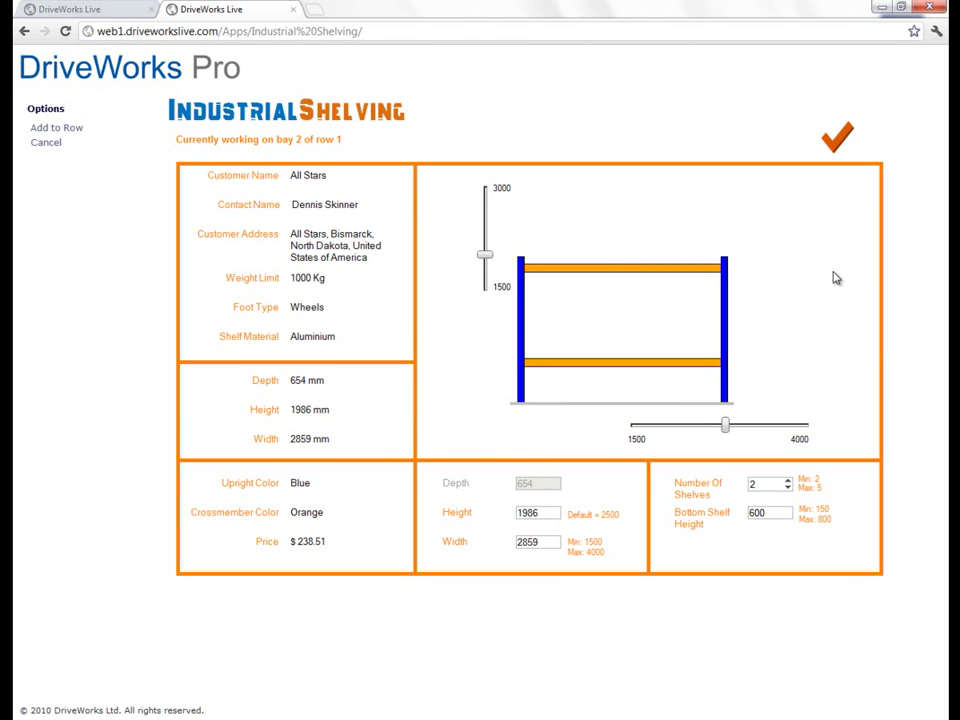
click(838, 143)
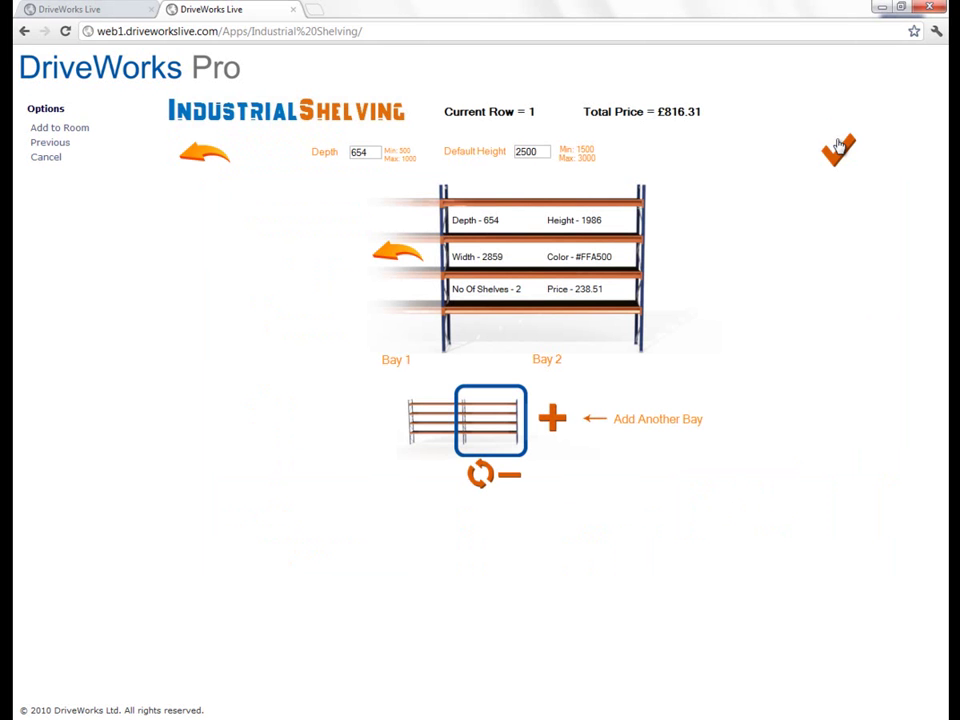
Step: Add a 3467 mm wide third bay, review the bays, and add row 1 to the room
click(555, 424)
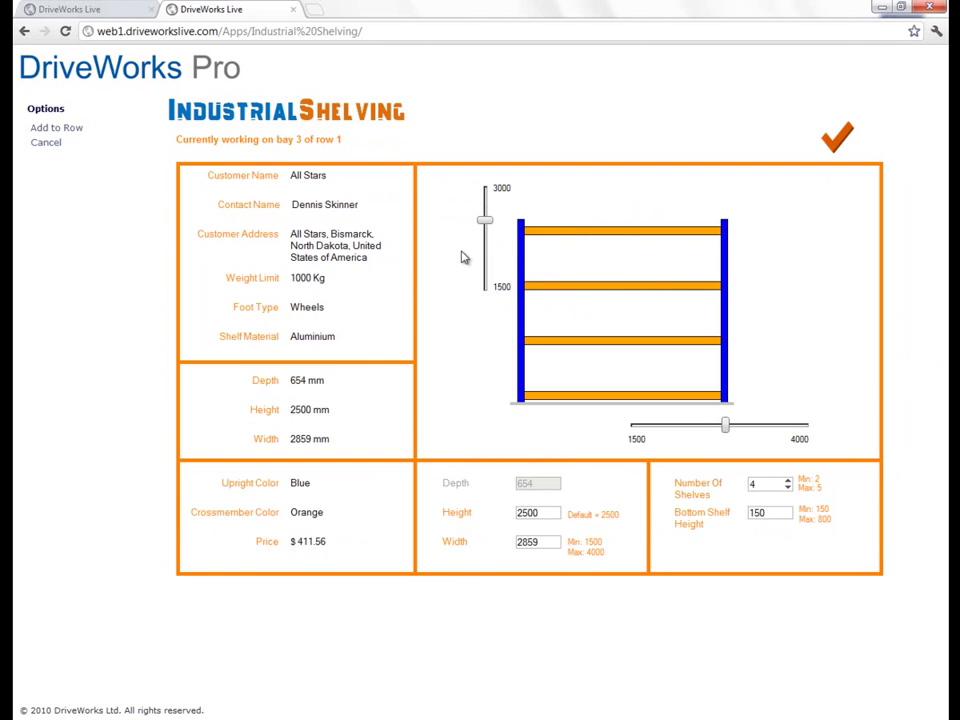
drag(725, 425, 768, 425)
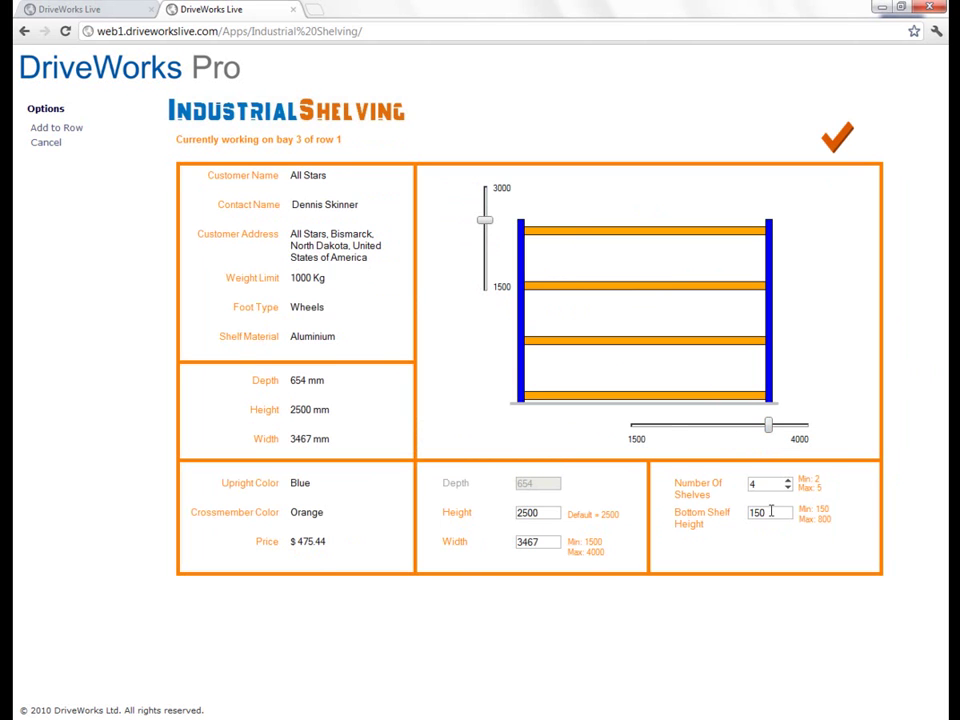
click(842, 145)
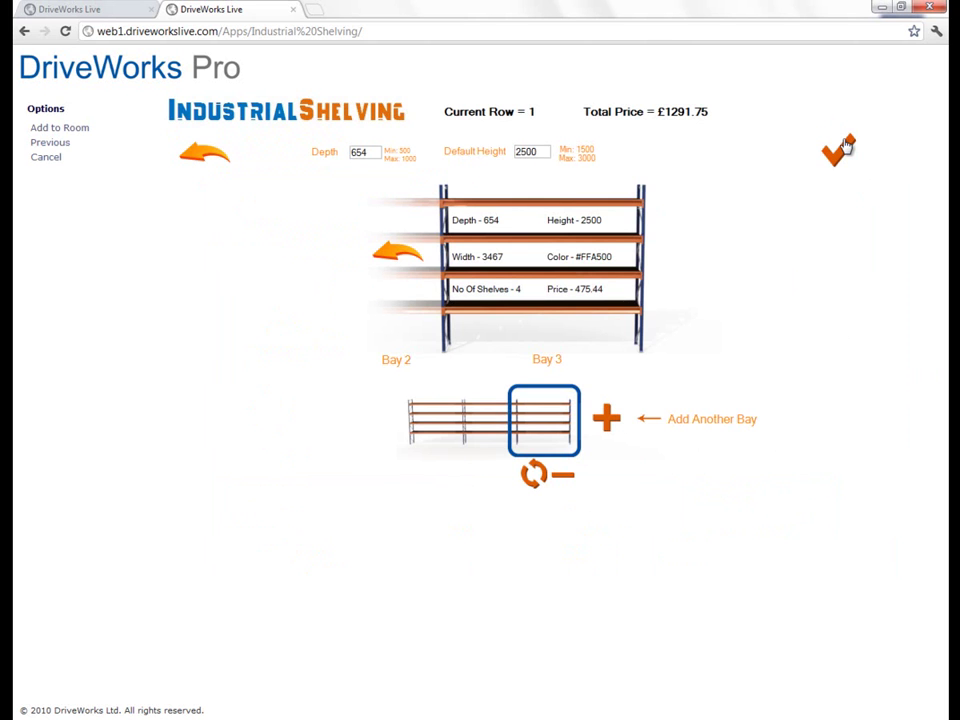
click(484, 433)
click(424, 432)
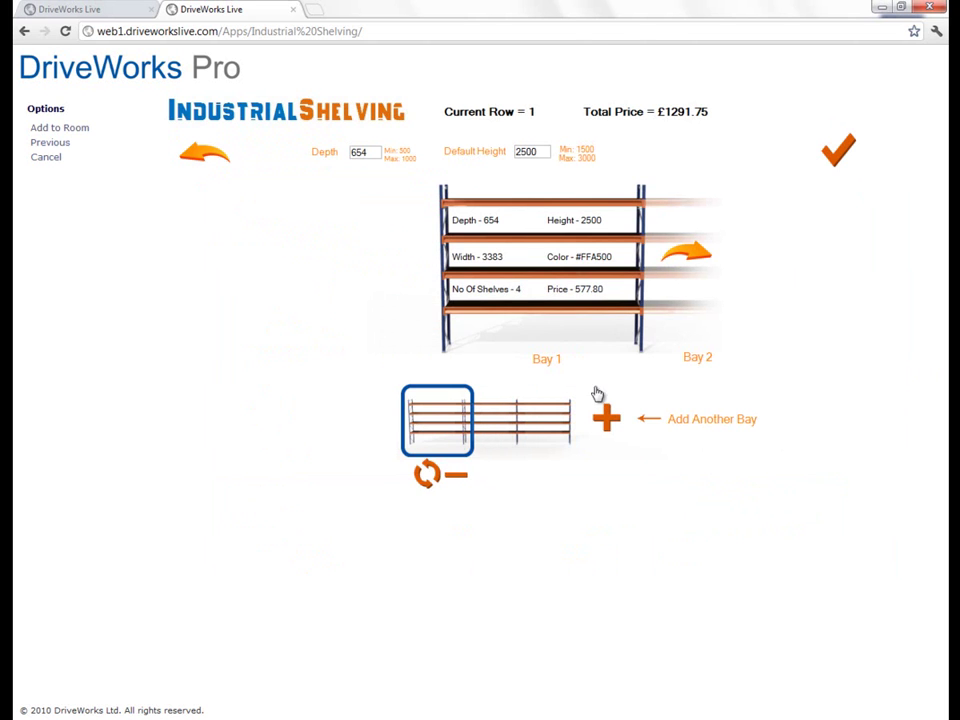
click(696, 258)
click(696, 258)
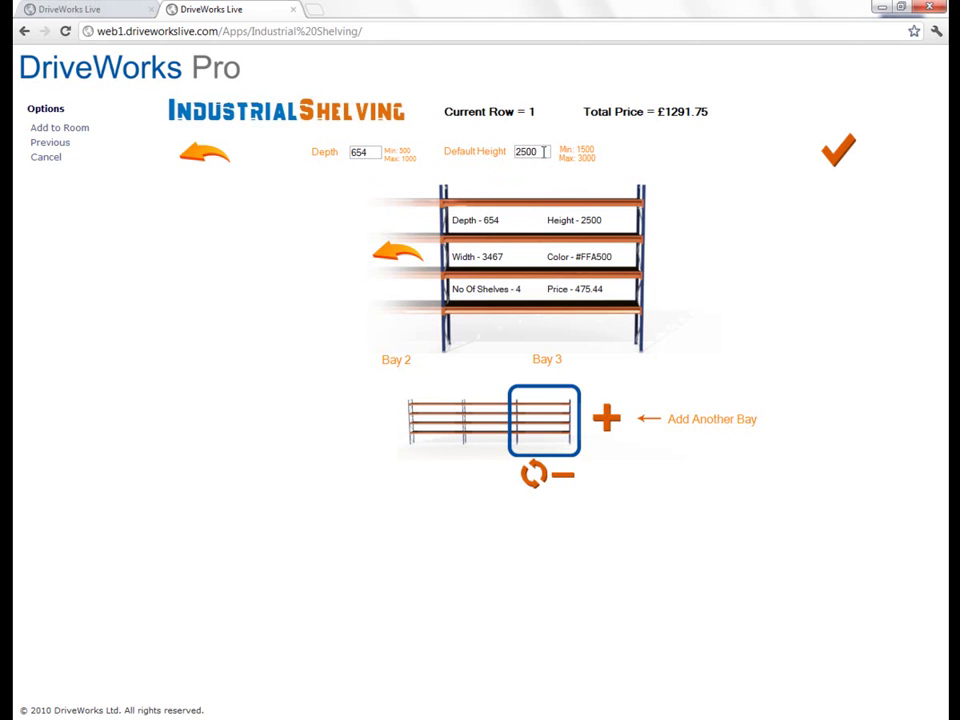
click(840, 151)
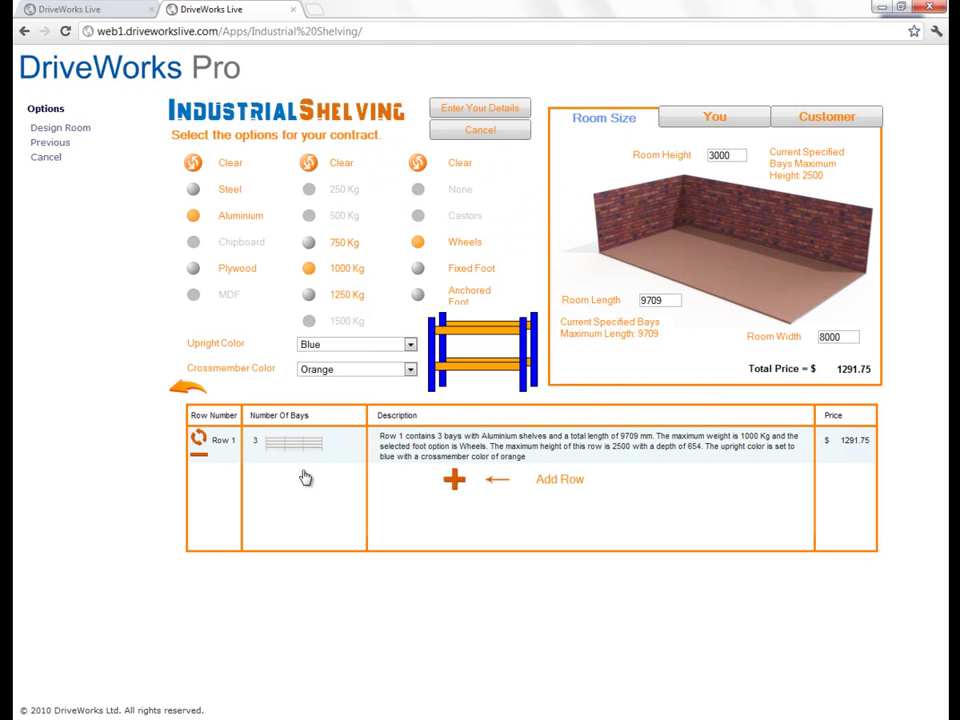
Step: Start Row 2 with a first bay raised to about 2514 mm high
click(452, 480)
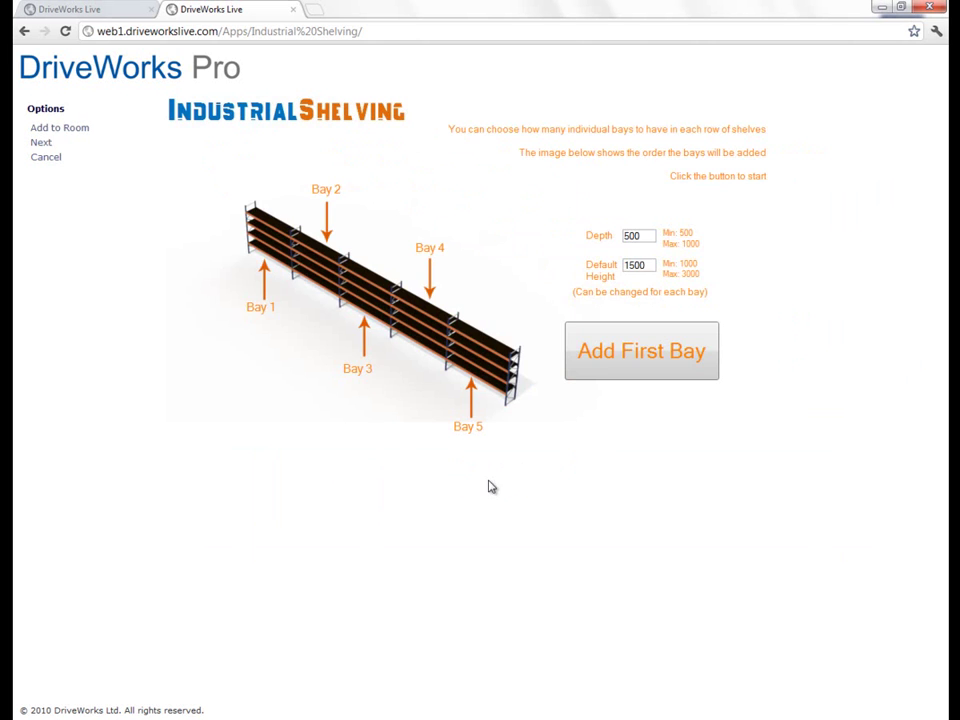
click(645, 365)
drag(484, 284, 486, 222)
click(842, 146)
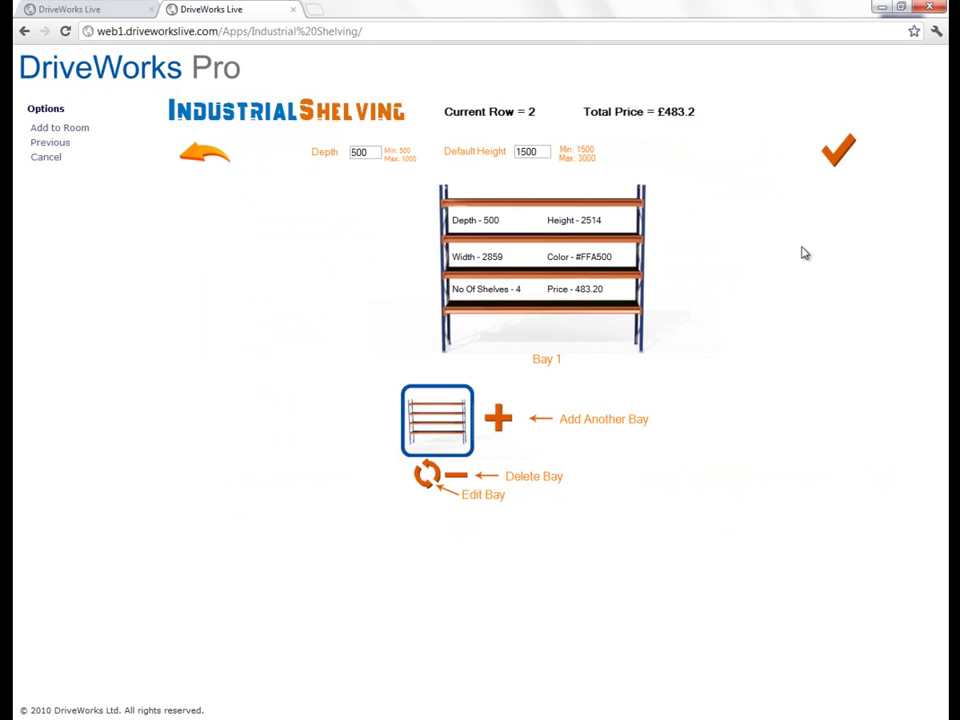
Step: Add three more bays narrowed to about 1500–1531 mm wide, then confirm Row 2
click(498, 418)
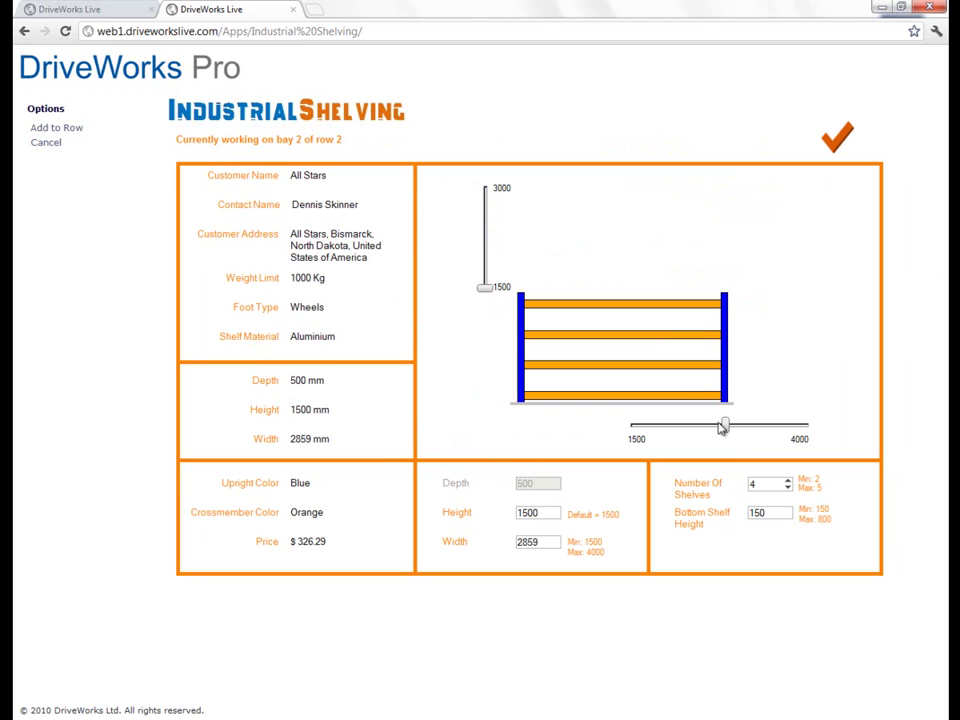
drag(727, 428, 630, 427)
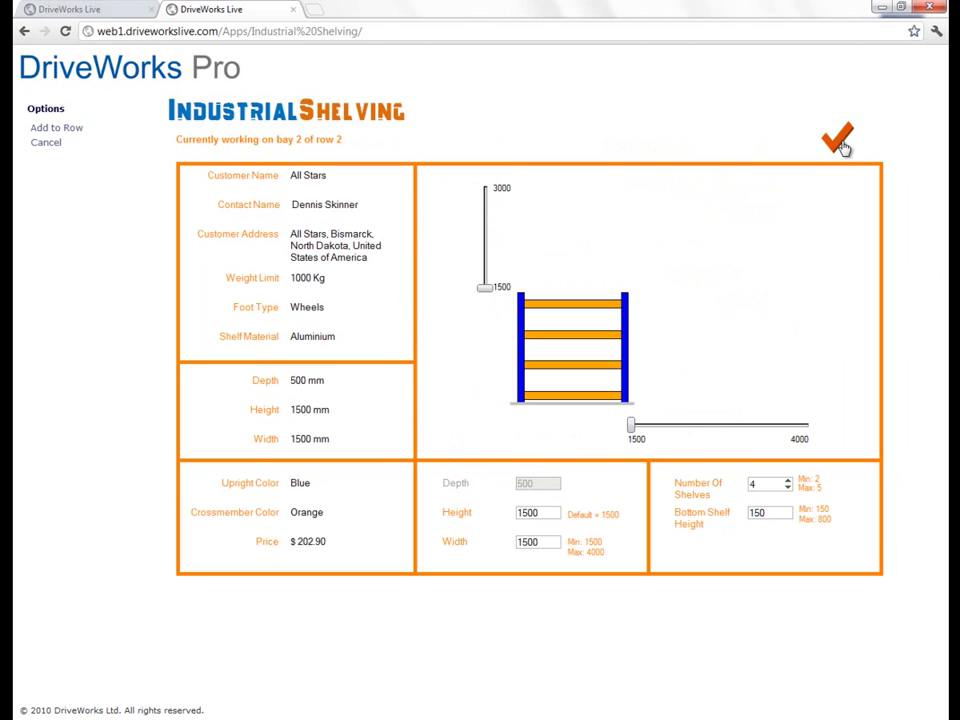
click(842, 148)
click(566, 424)
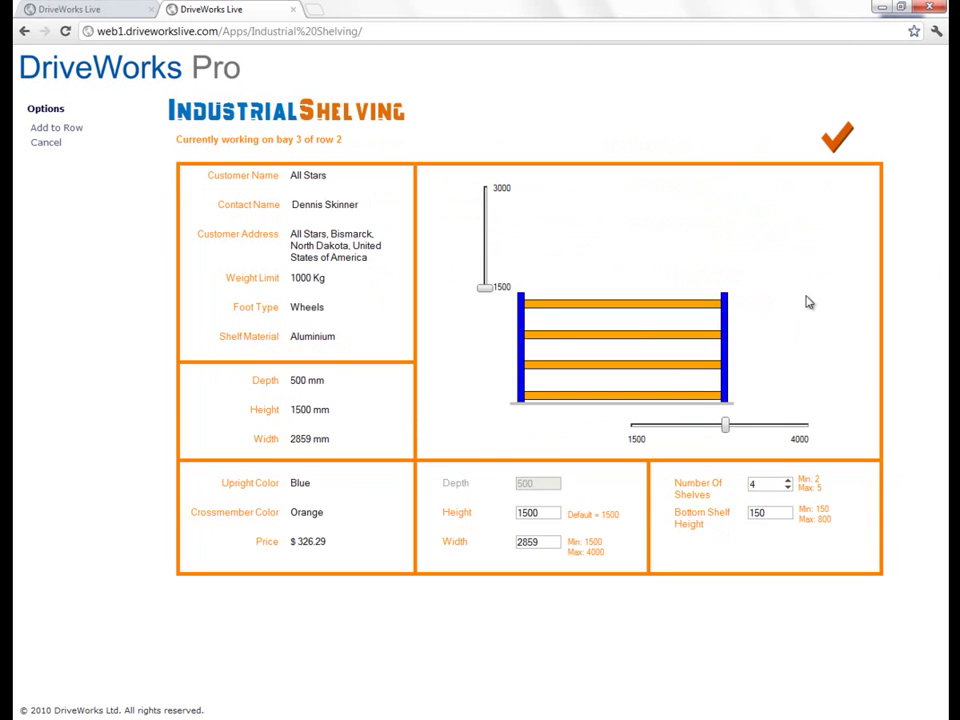
drag(727, 428, 632, 427)
click(848, 137)
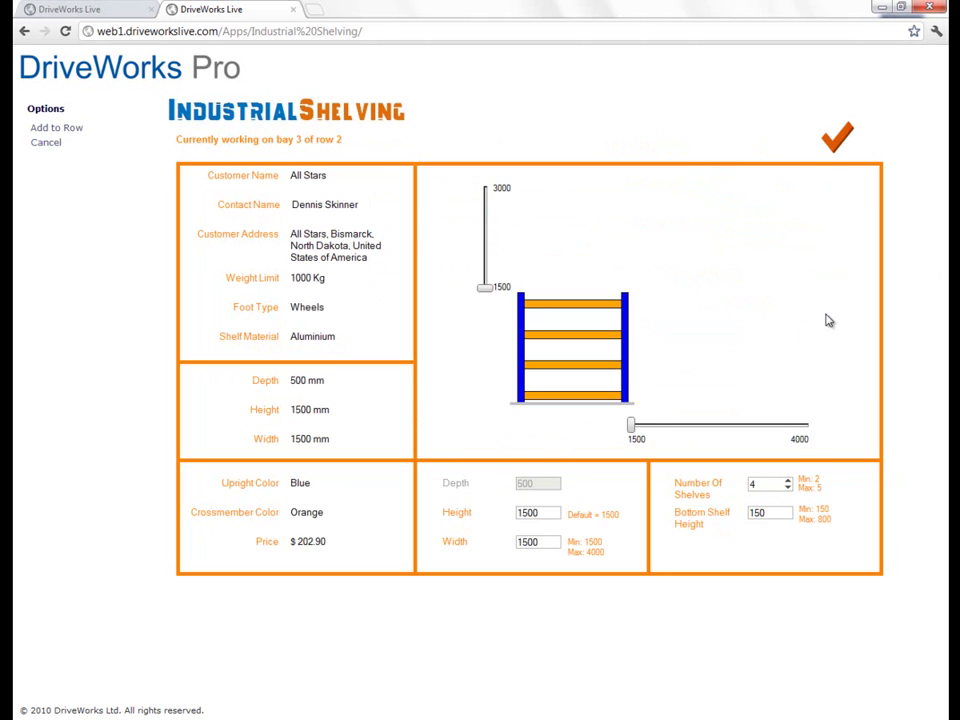
click(610, 419)
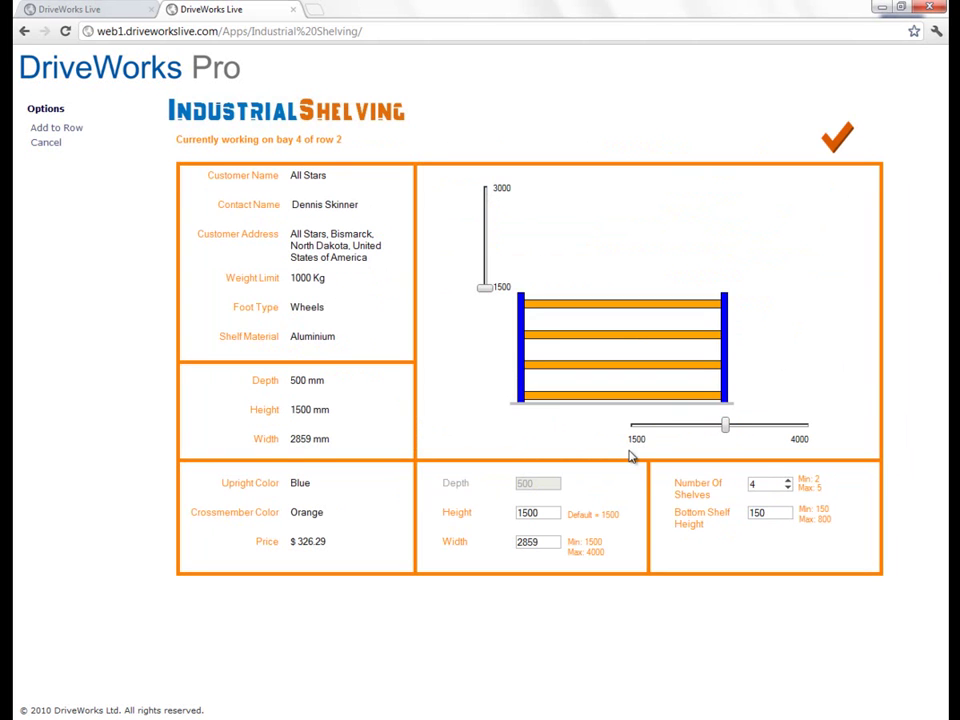
drag(727, 427, 634, 427)
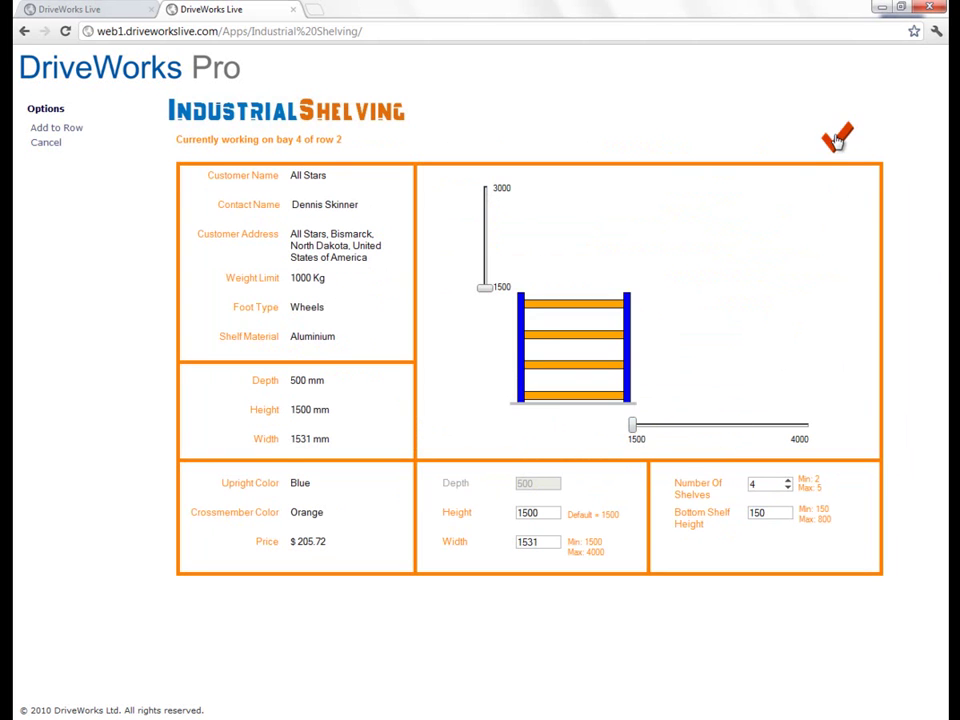
click(836, 141)
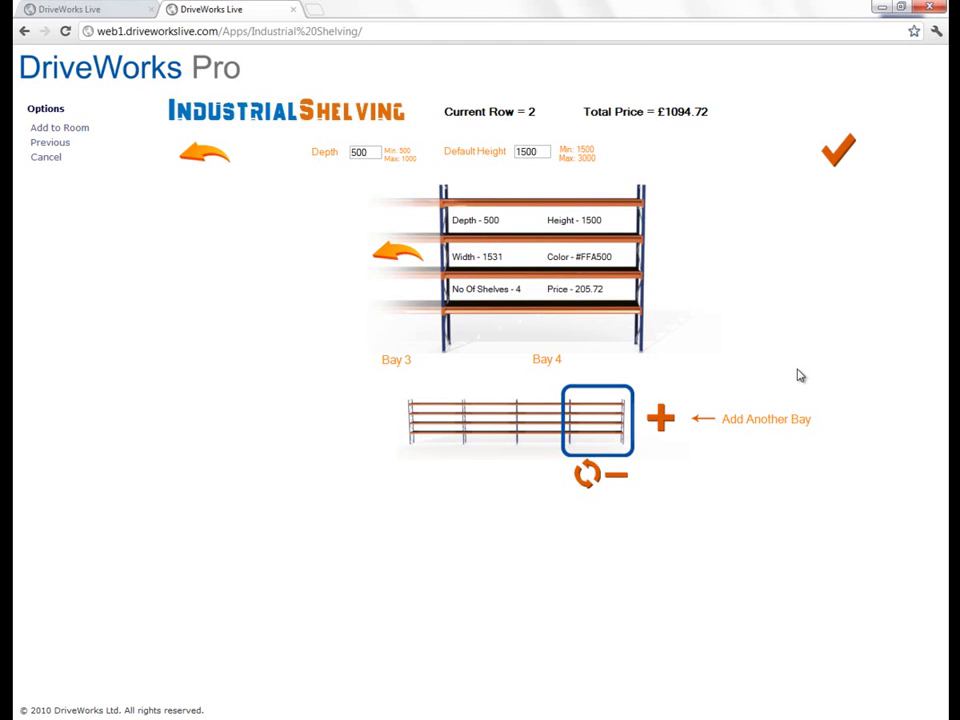
click(836, 155)
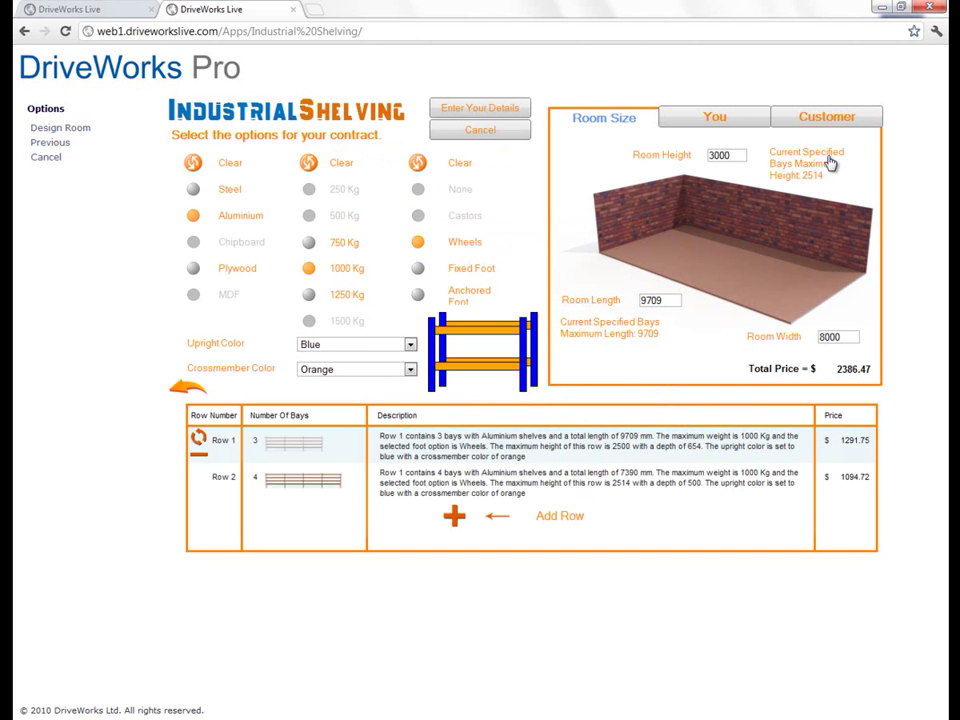
Step: Build Row 3 from a first bay raised to about 2460 mm plus two more bays
click(454, 517)
click(649, 361)
drag(486, 287, 484, 222)
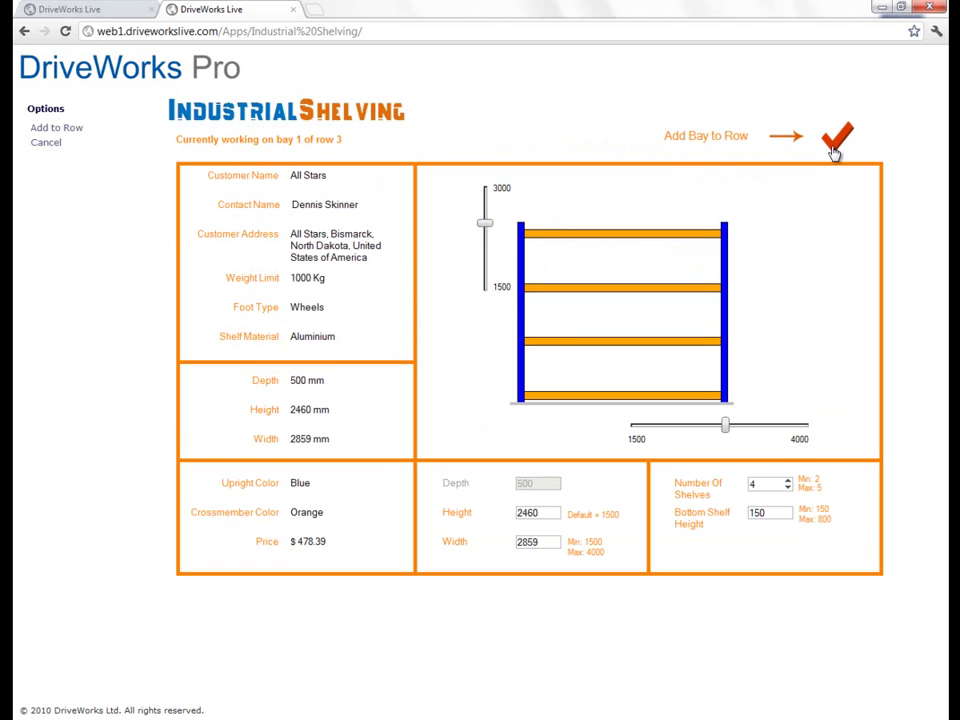
click(836, 145)
click(497, 420)
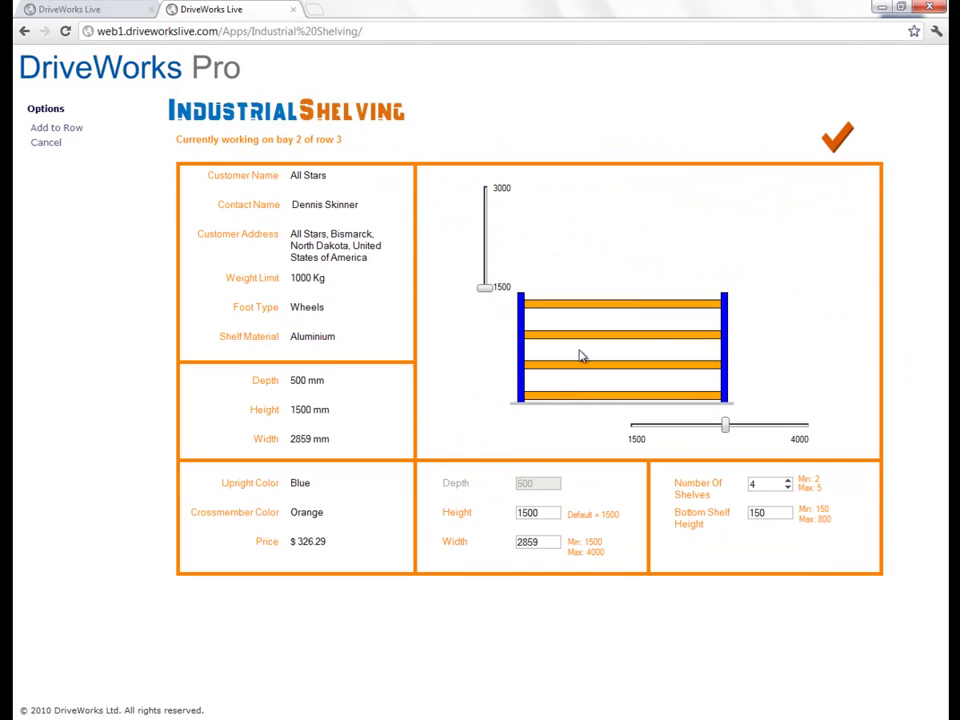
click(842, 146)
click(553, 417)
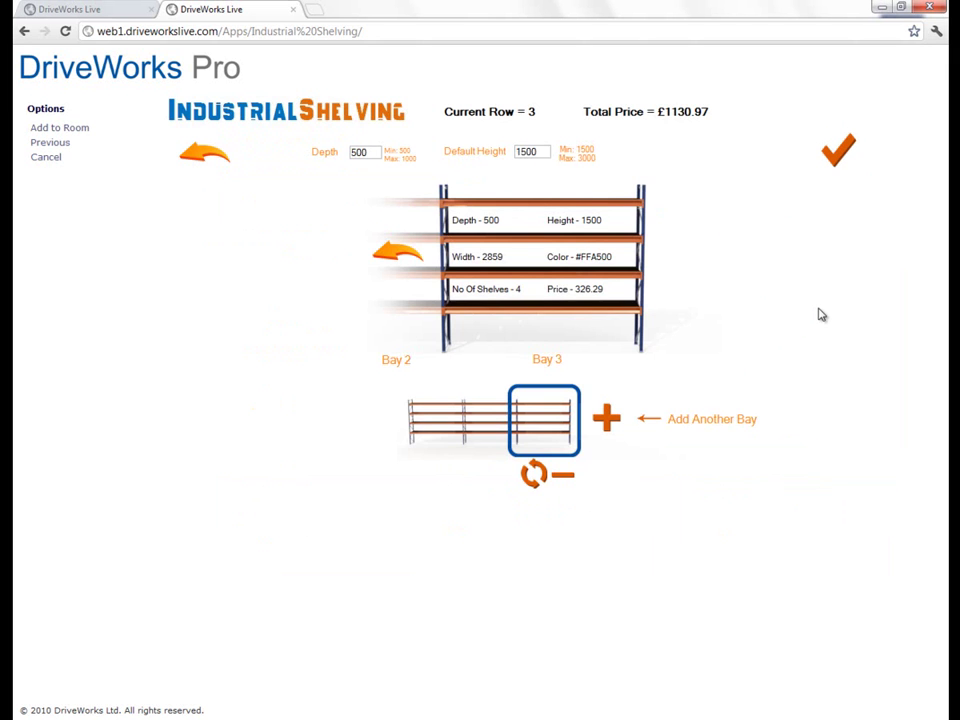
click(840, 152)
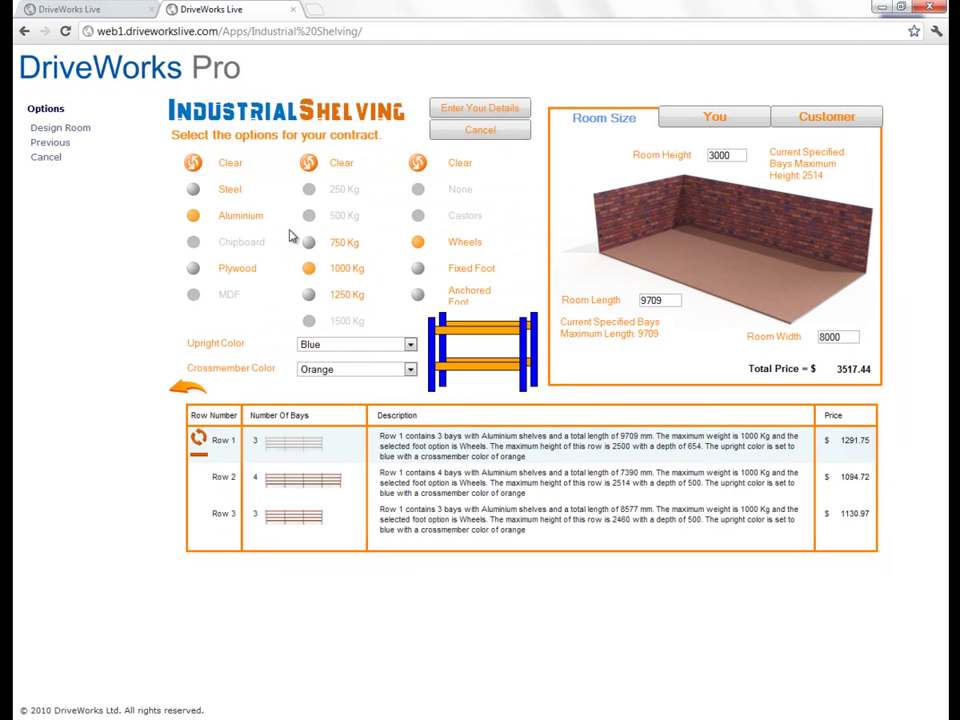
Step: Make the crossmembers Medium Turquoise and switch the shelf material to Plywood
click(402, 371)
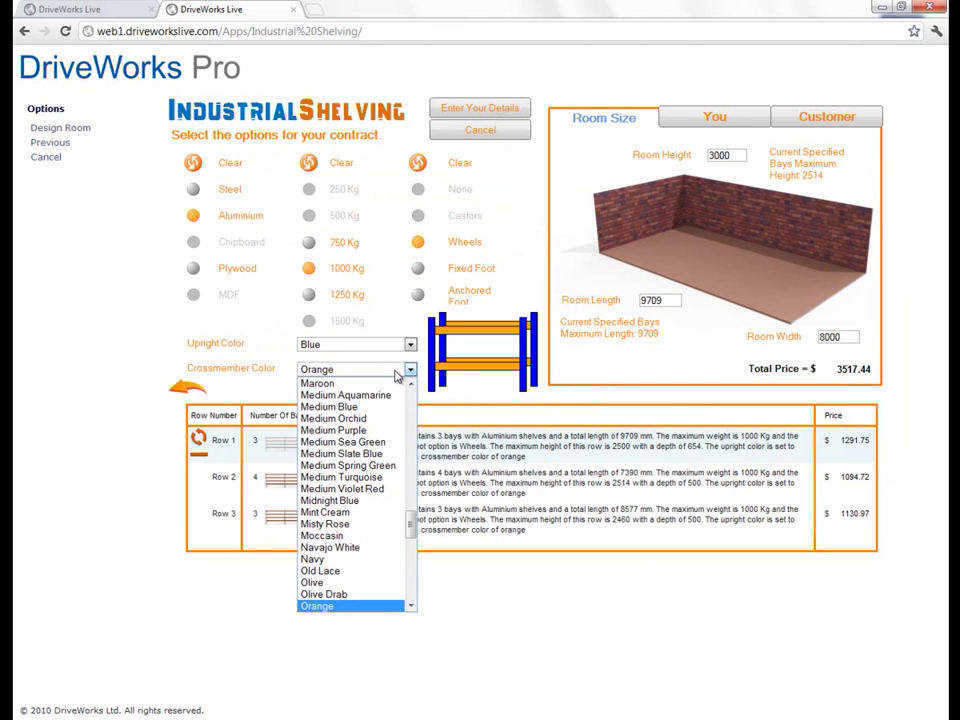
click(360, 478)
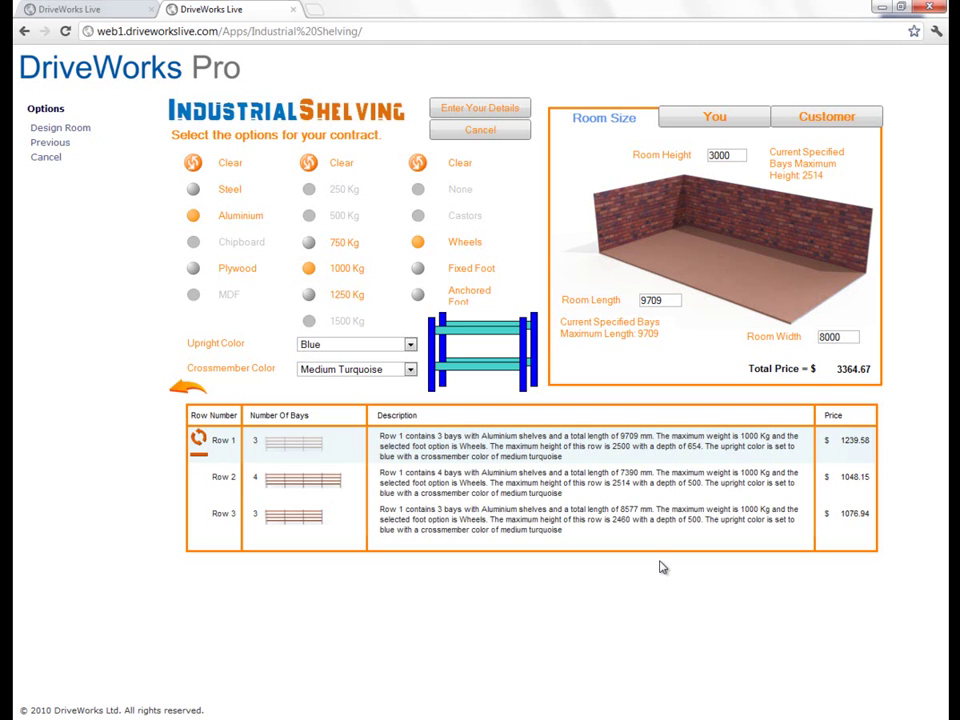
click(193, 270)
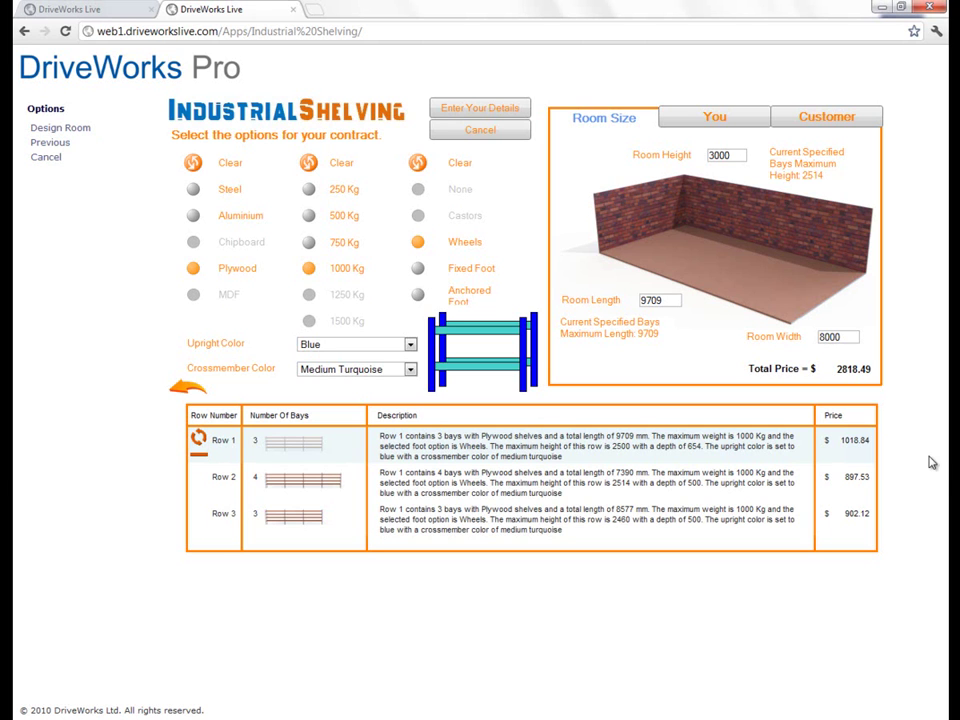
click(740, 121)
Step: Enter your name, company DriveWorks and e-mail address, adding the missing dot in the domain
click(708, 187)
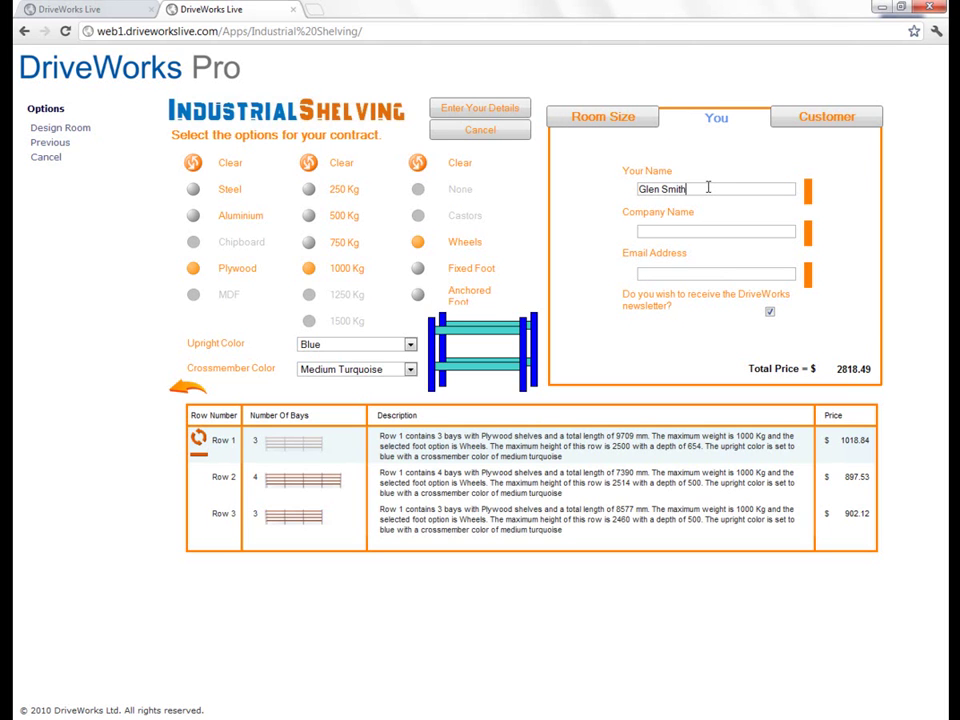
key(Tab)
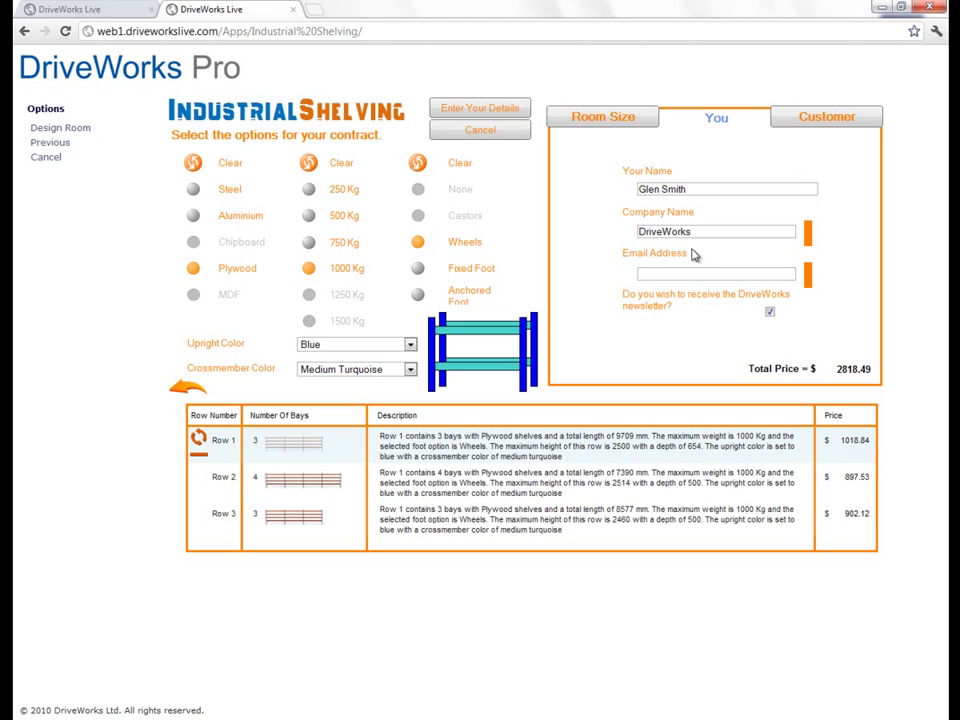
click(692, 272)
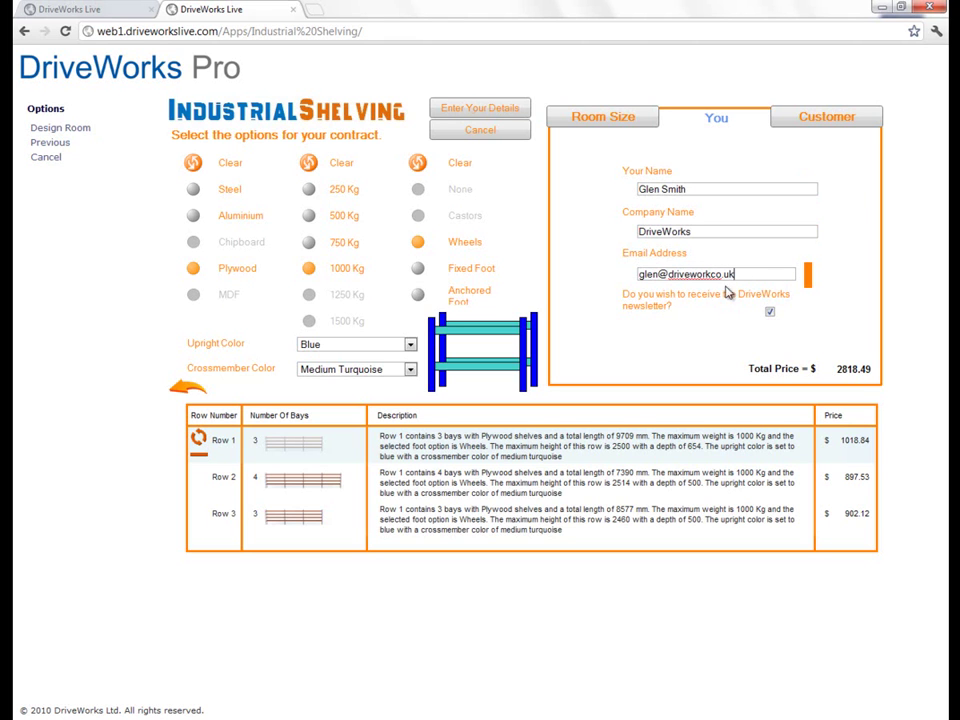
click(713, 273)
text(.)
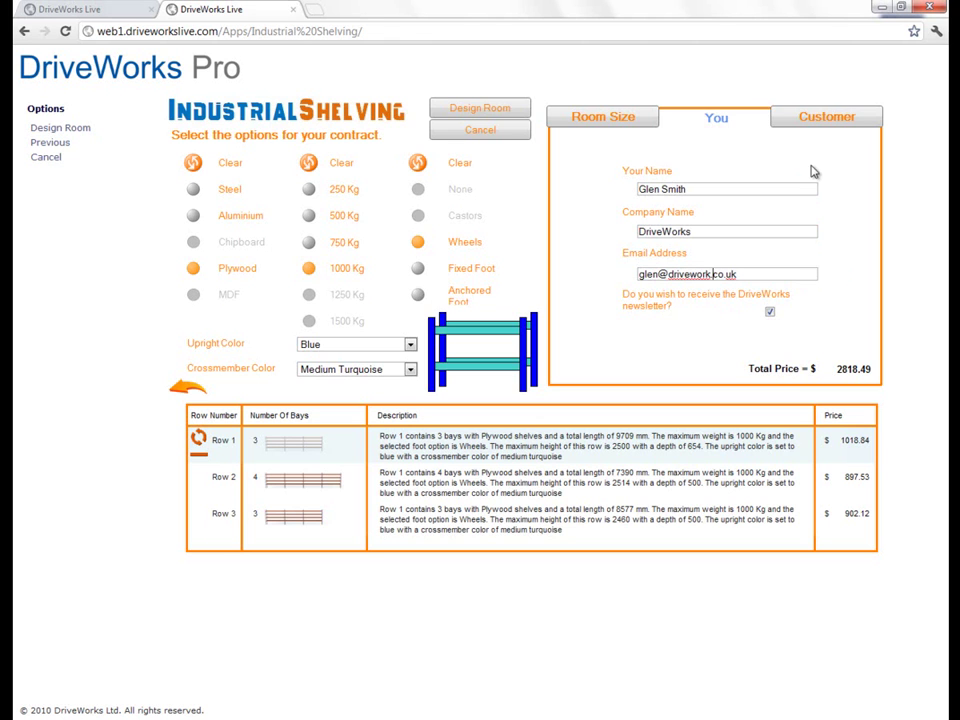
Step: On the Customer form, pick a different contact name and choose Rossettis as the company
click(836, 122)
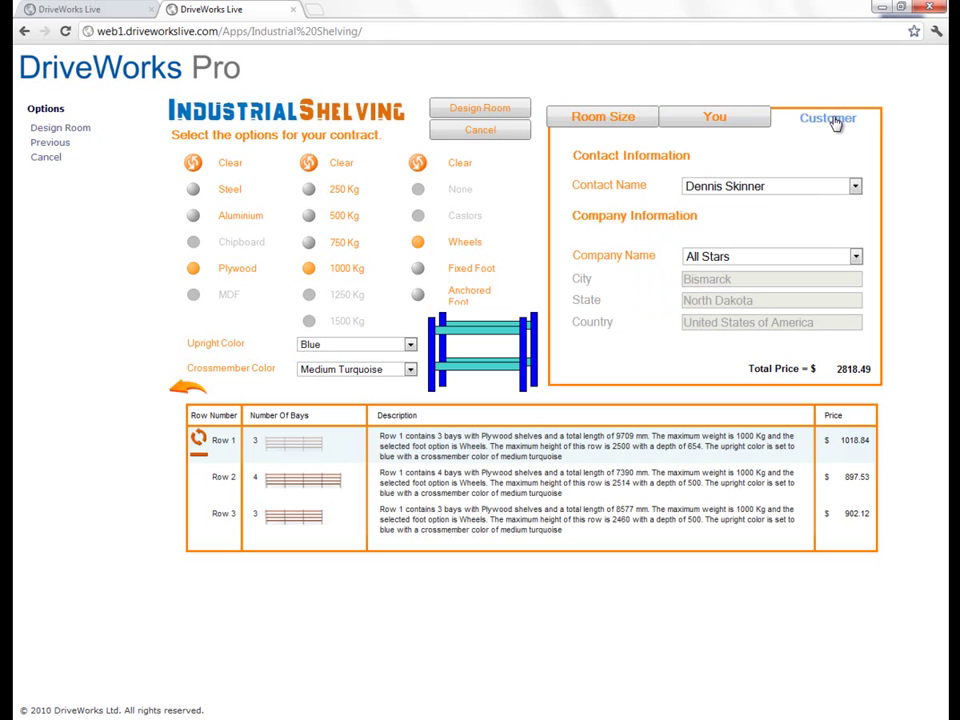
click(806, 192)
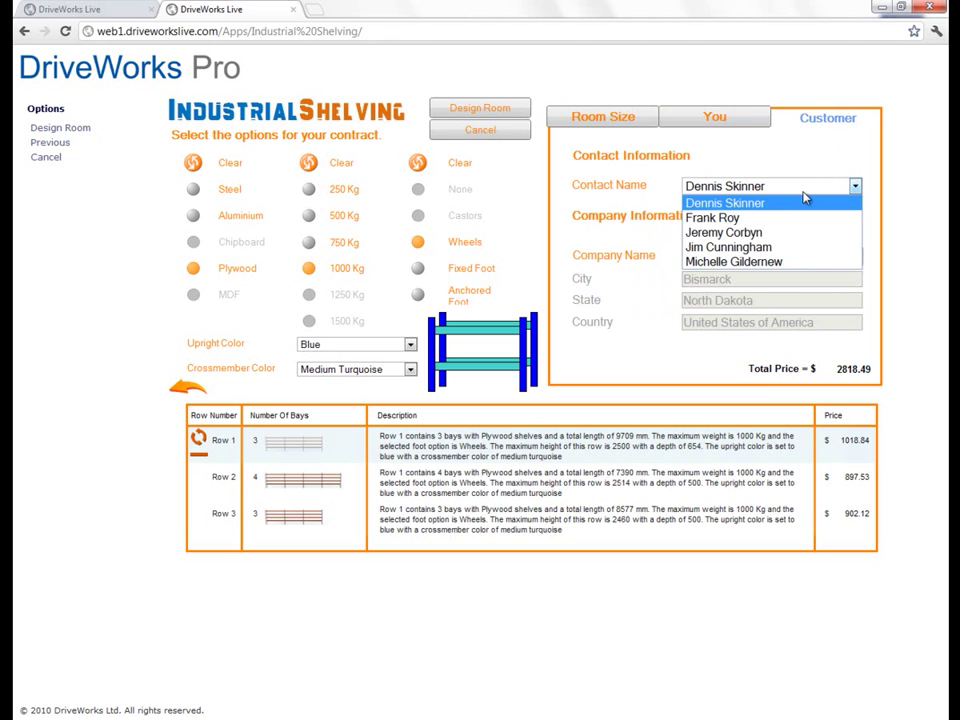
click(776, 233)
click(778, 258)
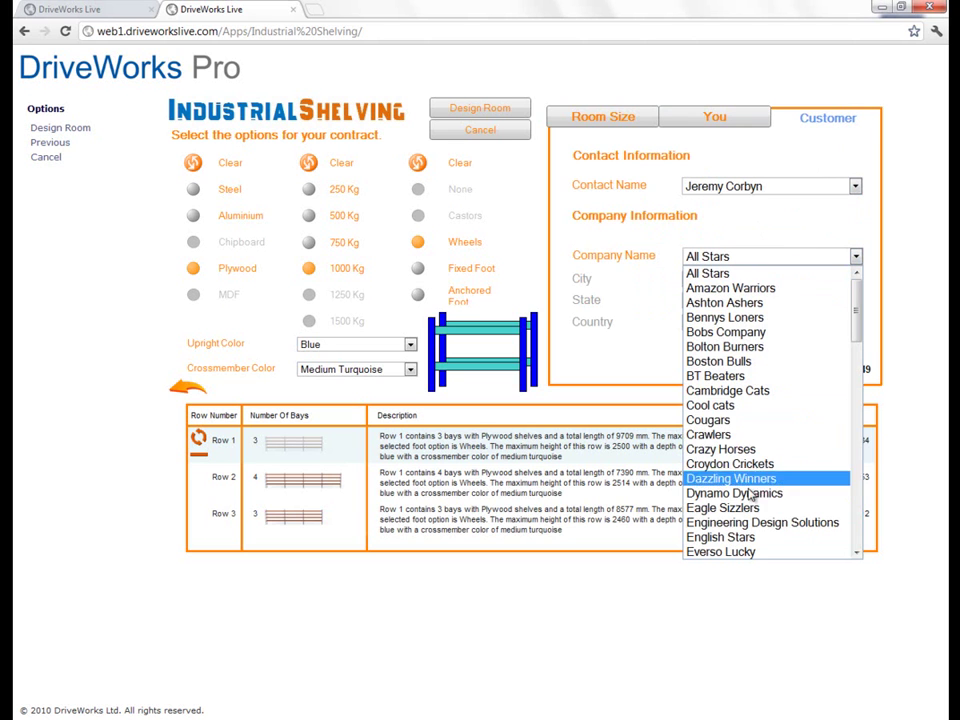
drag(865, 302, 858, 470)
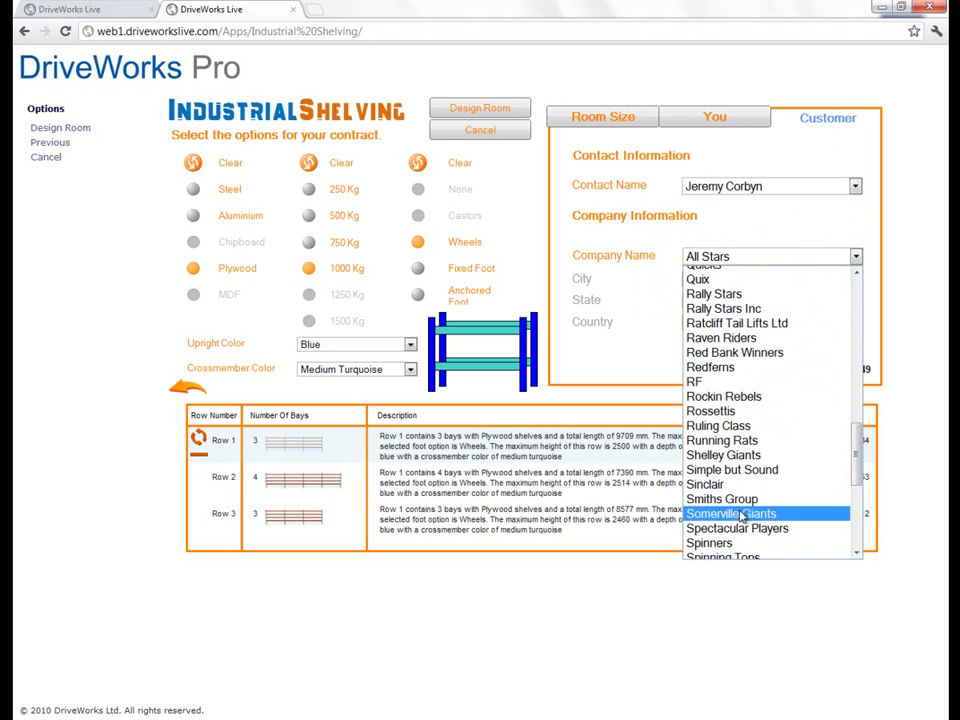
click(745, 410)
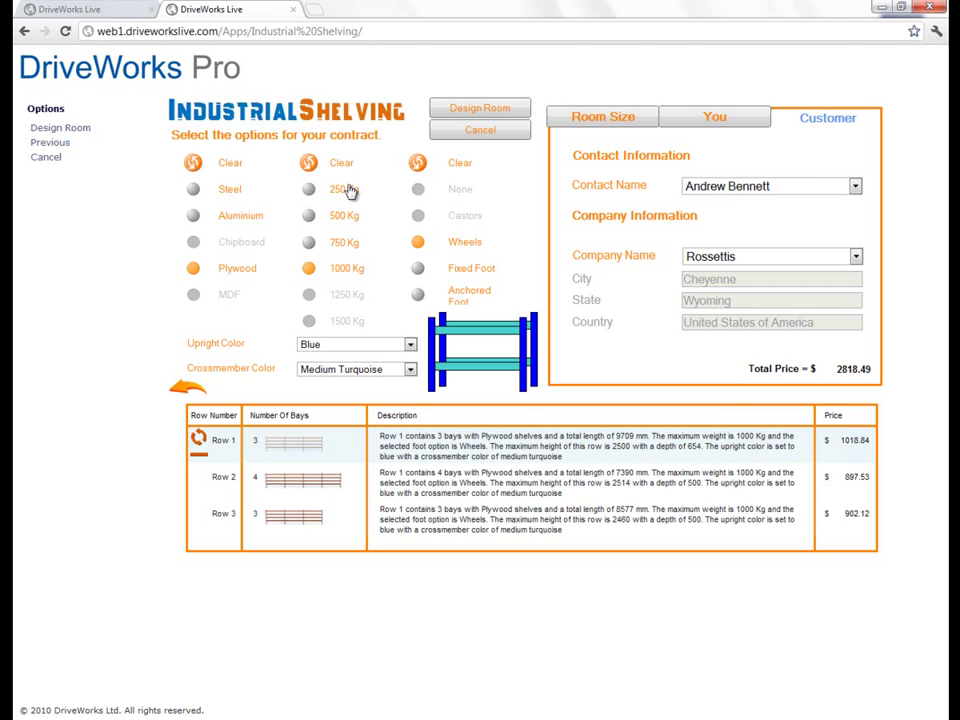
Step: Submit the contract as Industrial Shelving 14215 and view its generated Quotation document
click(490, 110)
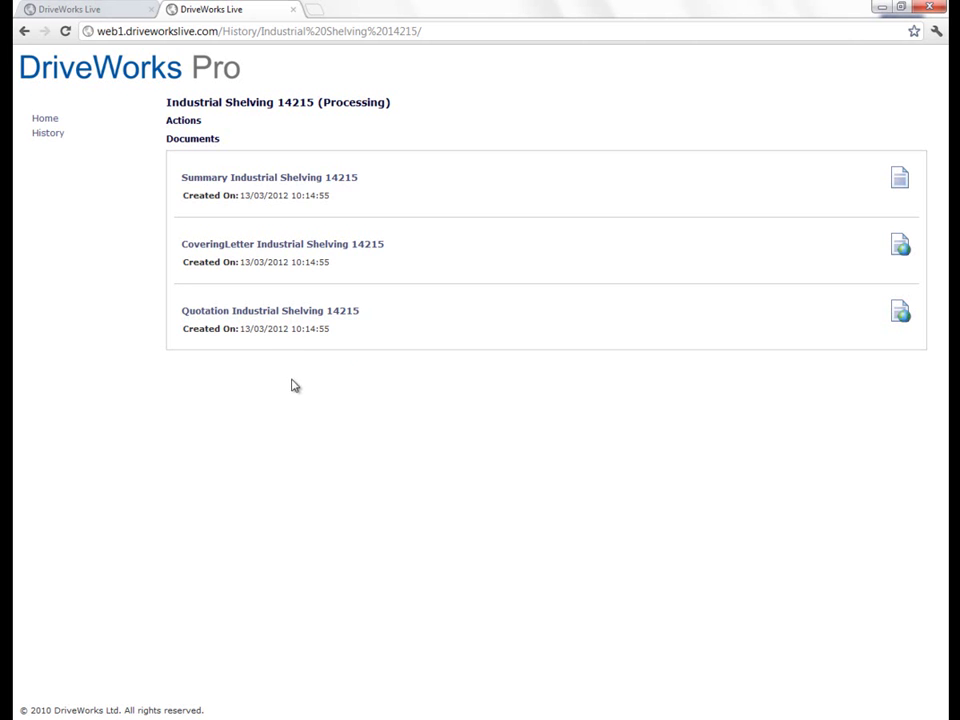
click(299, 311)
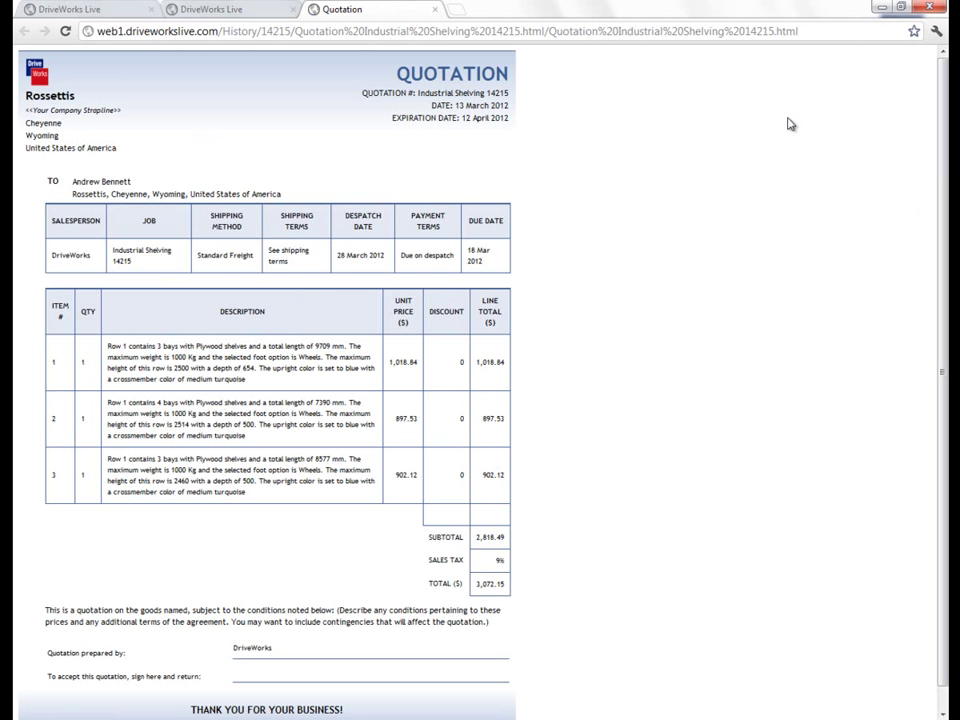
click(434, 9)
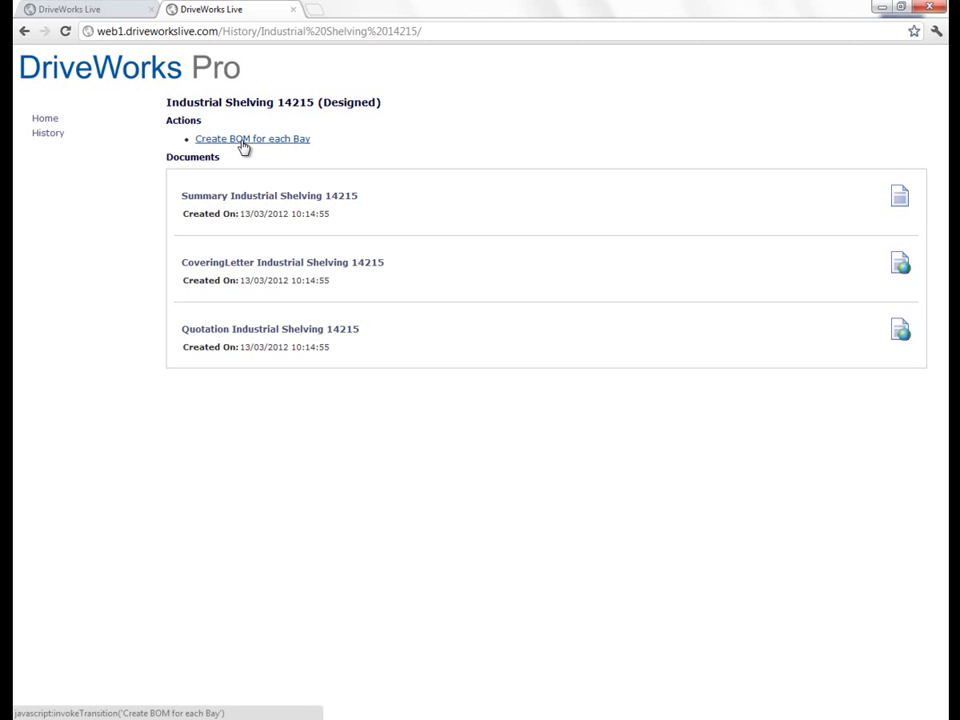
Step: Create a BOM for each bay, then open the trailer configurator from the examples gallery
click(242, 141)
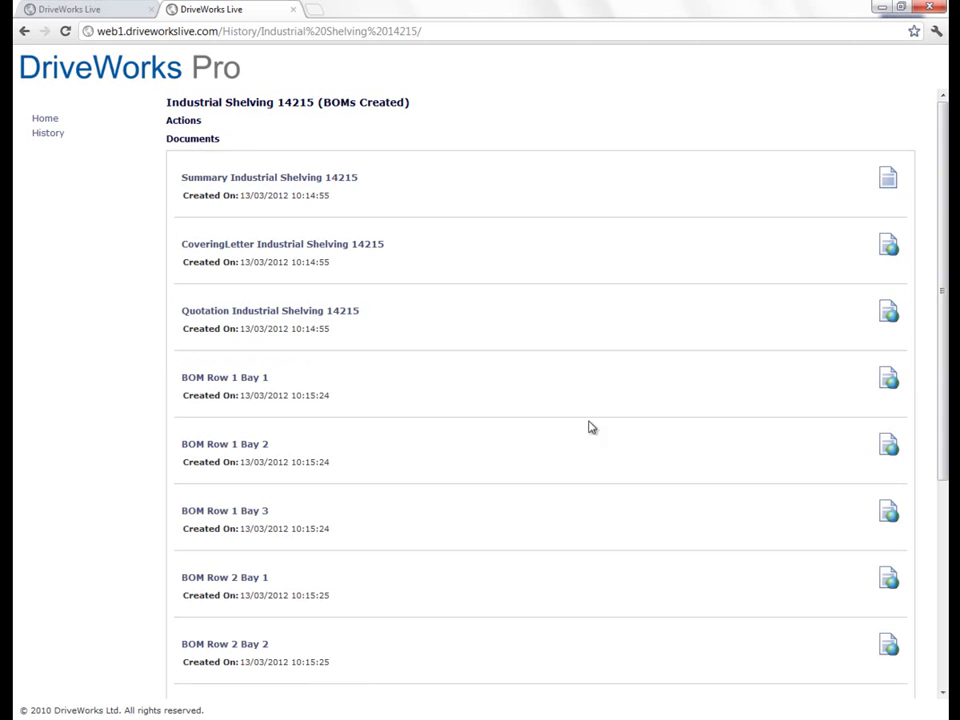
drag(941, 285, 941, 290)
click(64, 119)
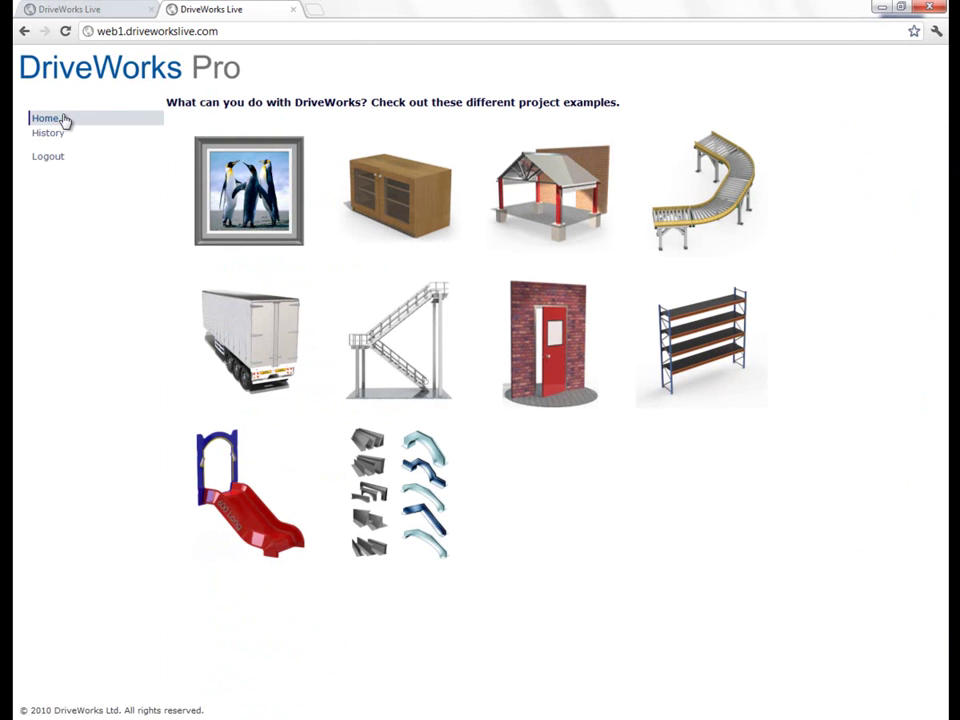
click(261, 336)
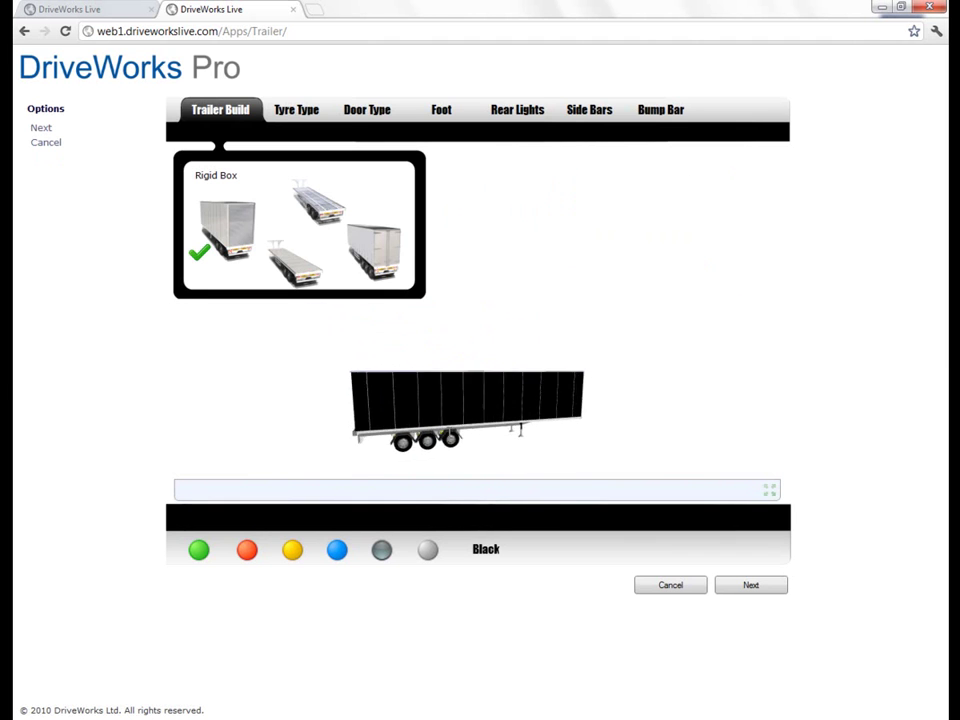
Step: Paint the trailer blue and fit a Hinged Door Assembly
click(247, 551)
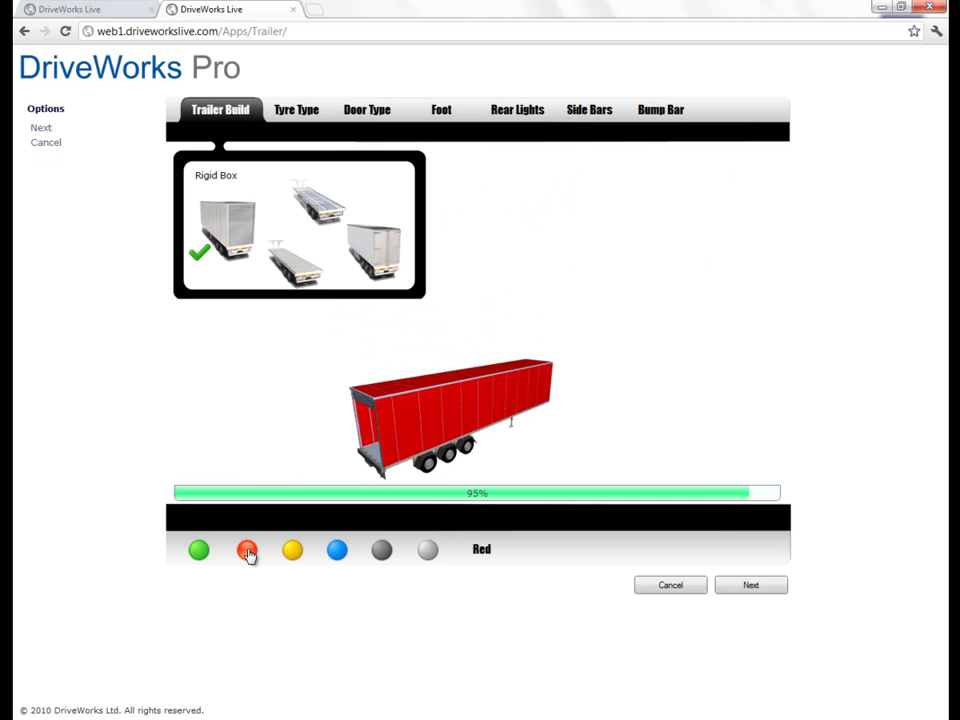
click(337, 553)
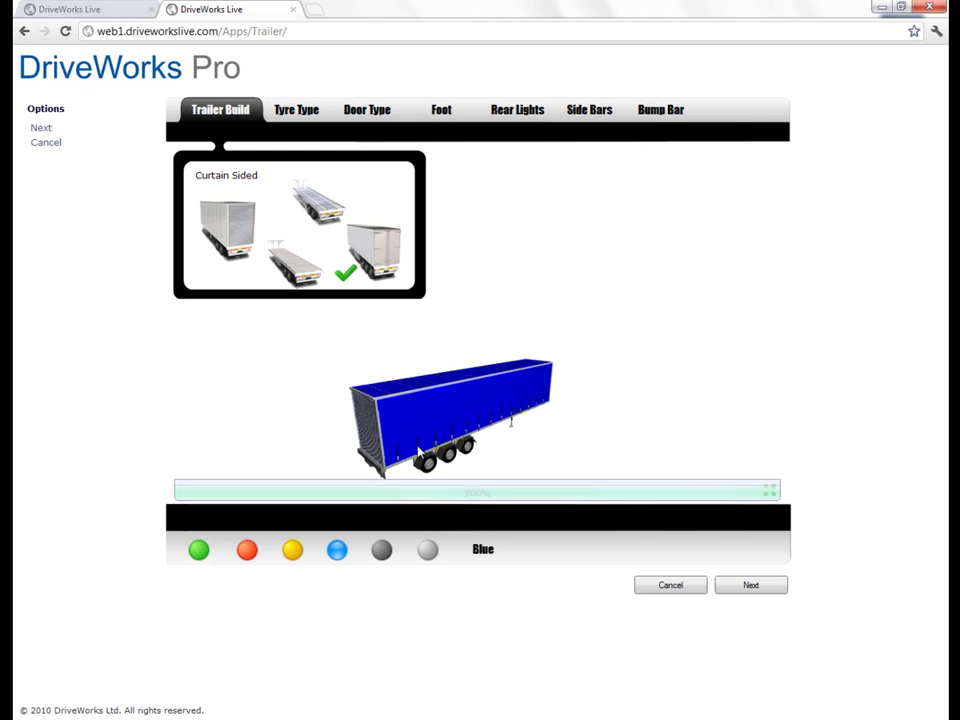
click(367, 112)
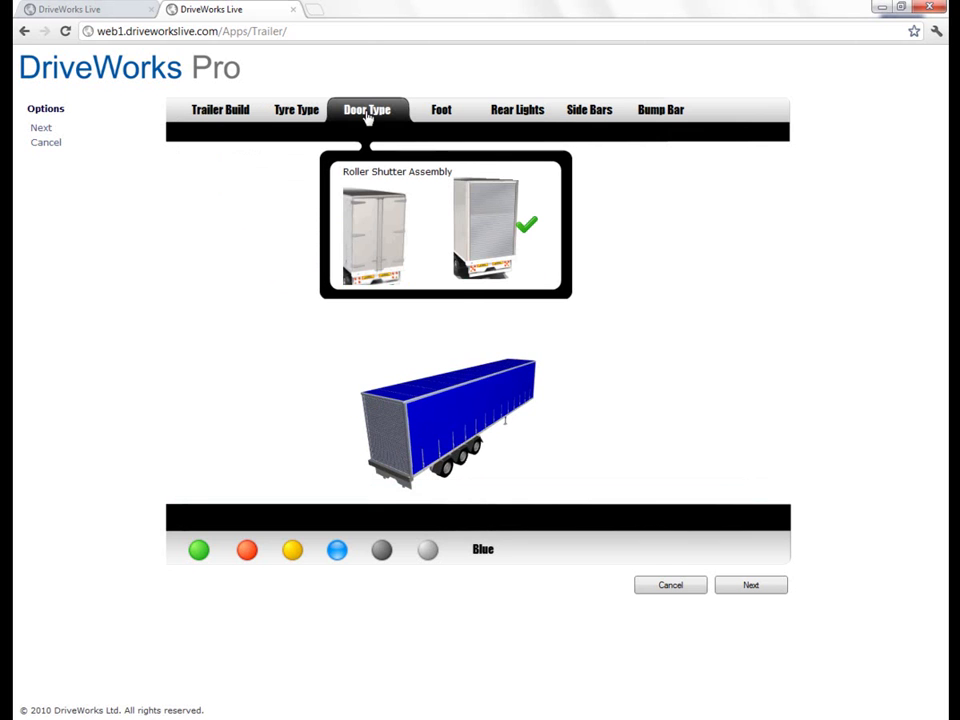
click(375, 270)
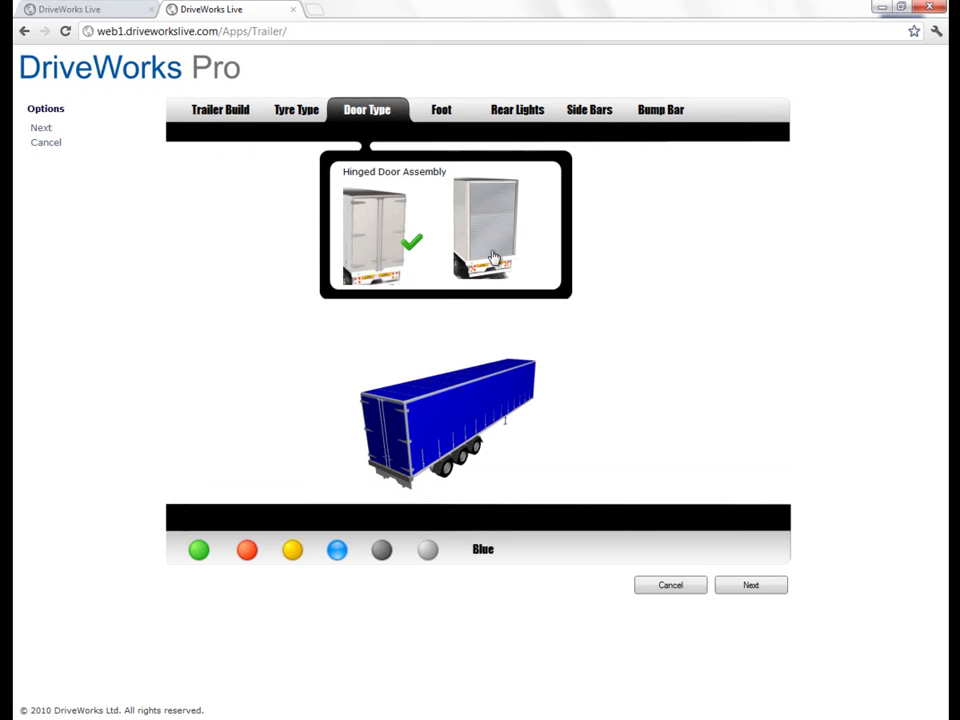
Step: Fit Steel Side Bars and turn the model to view its rear
click(596, 112)
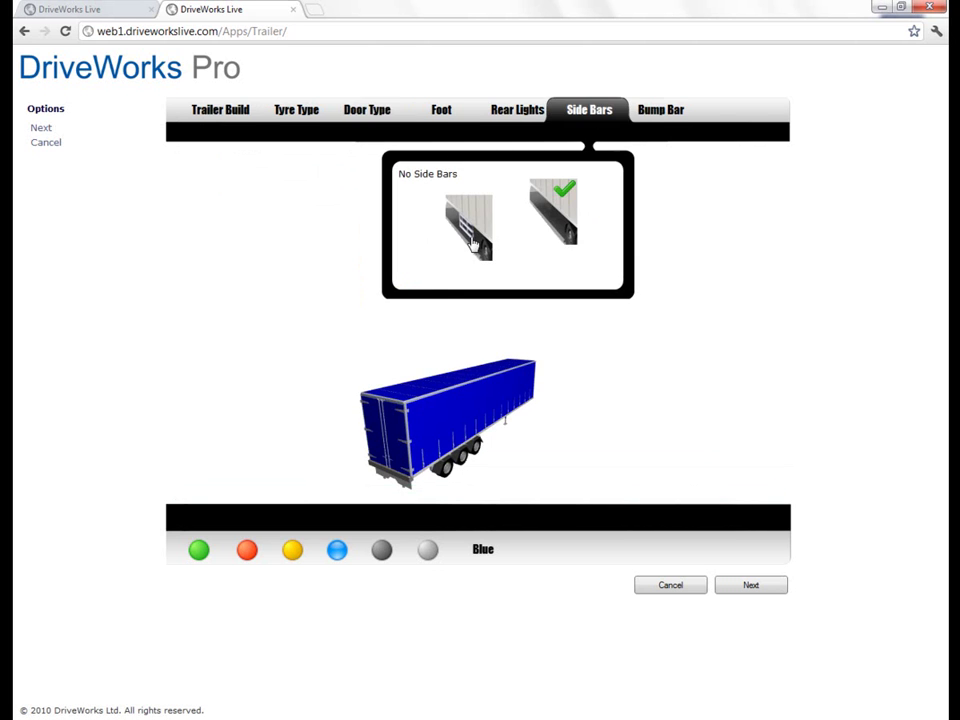
click(474, 244)
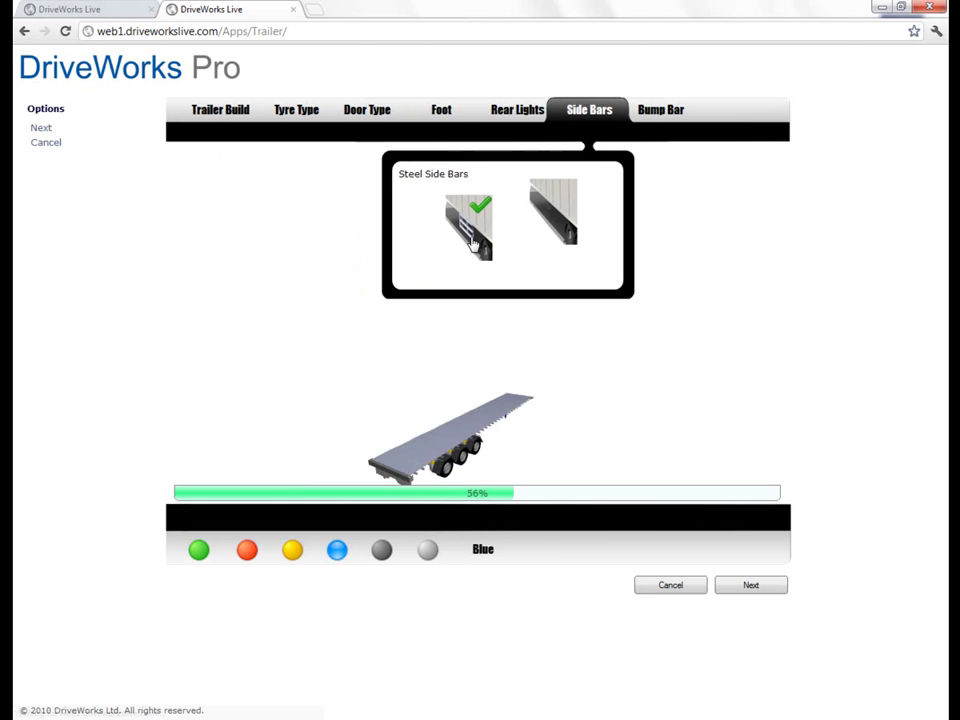
drag(377, 407, 414, 433)
scroll(502, 420, up, 3)
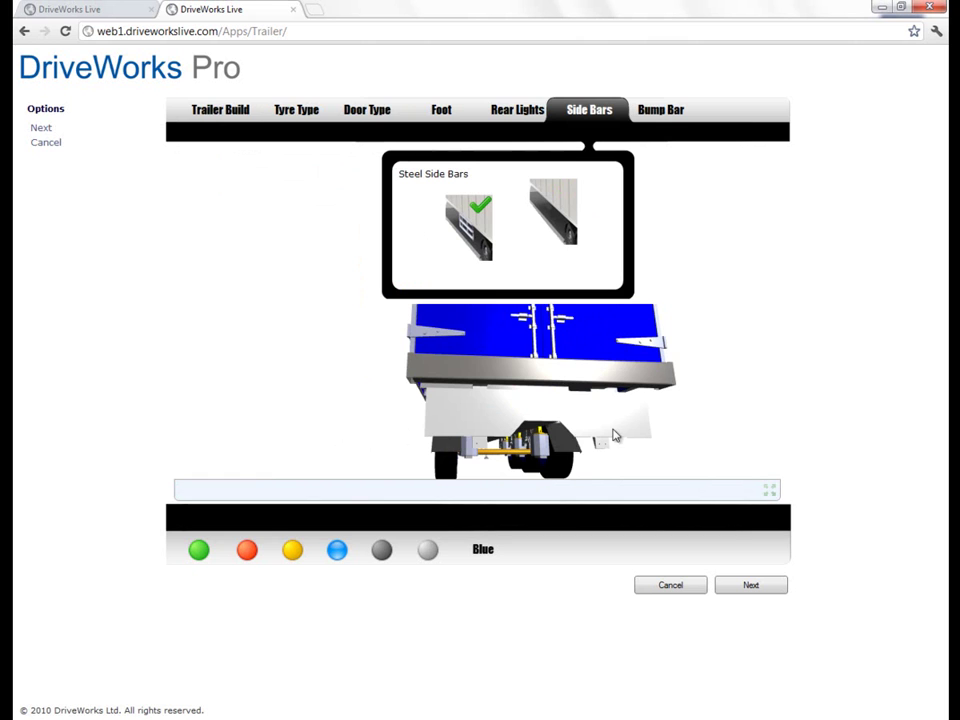
Step: Set the rear lights to Plastic Light Panel Trucklite 45, viewing them from behind
click(522, 112)
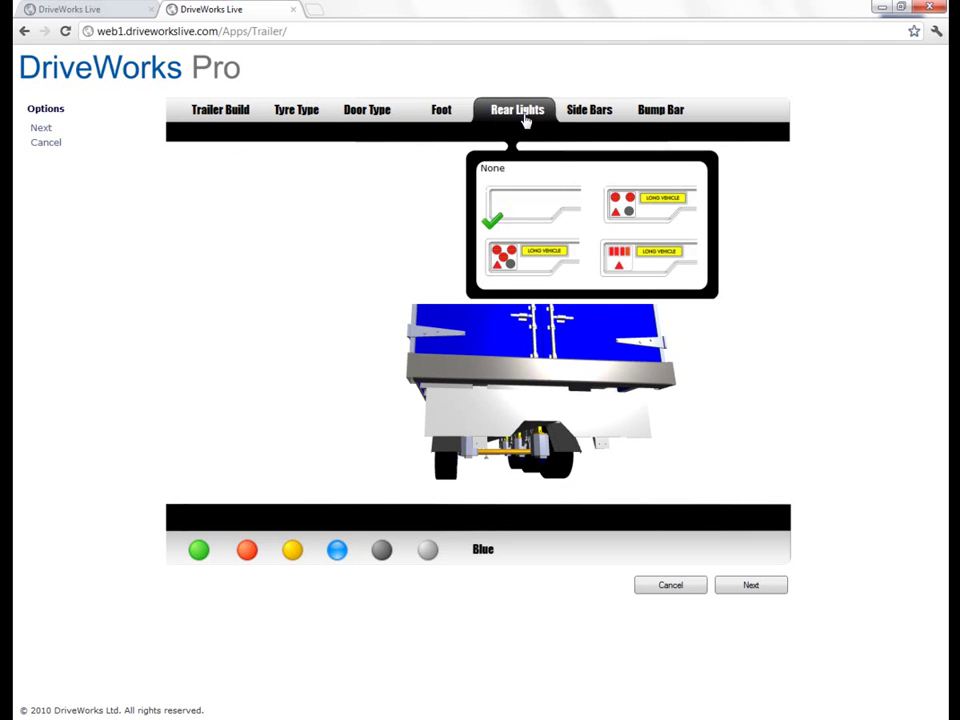
click(548, 265)
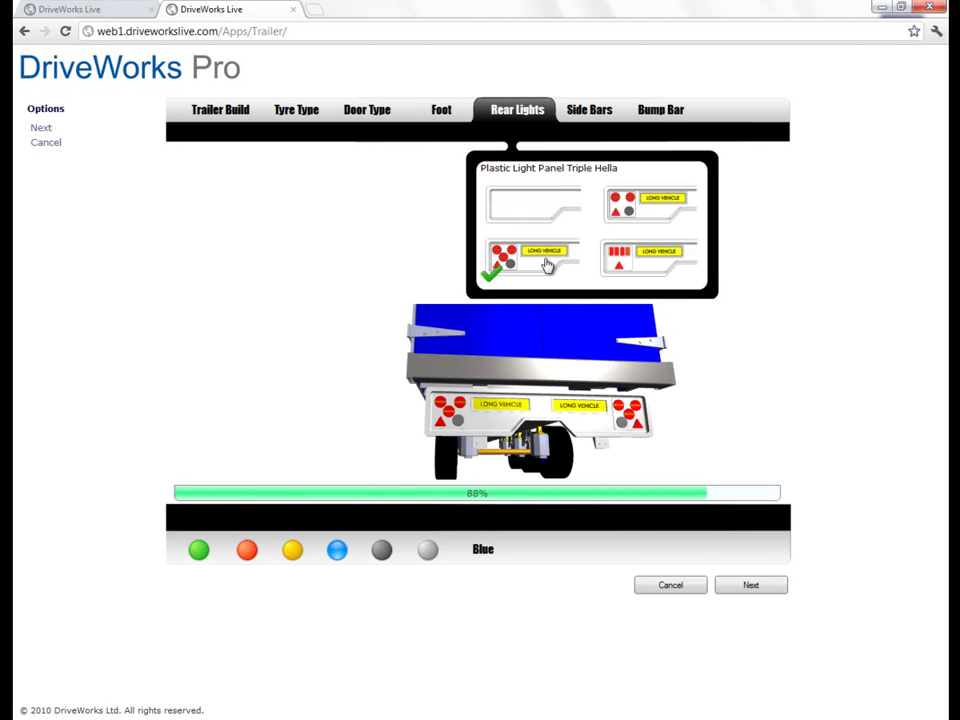
click(667, 262)
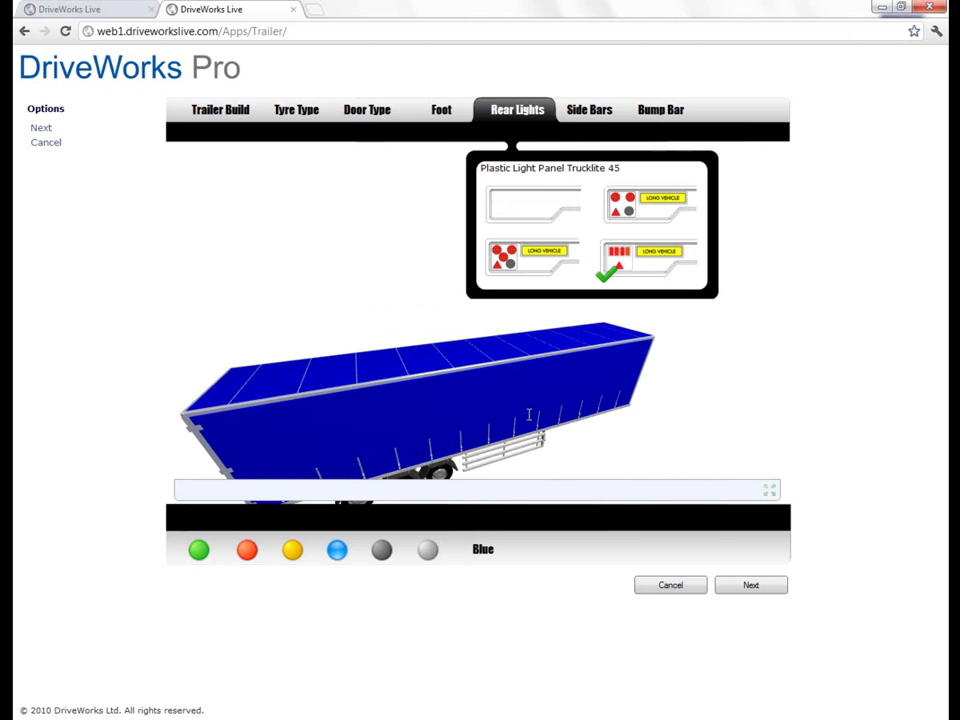
drag(491, 420, 548, 408)
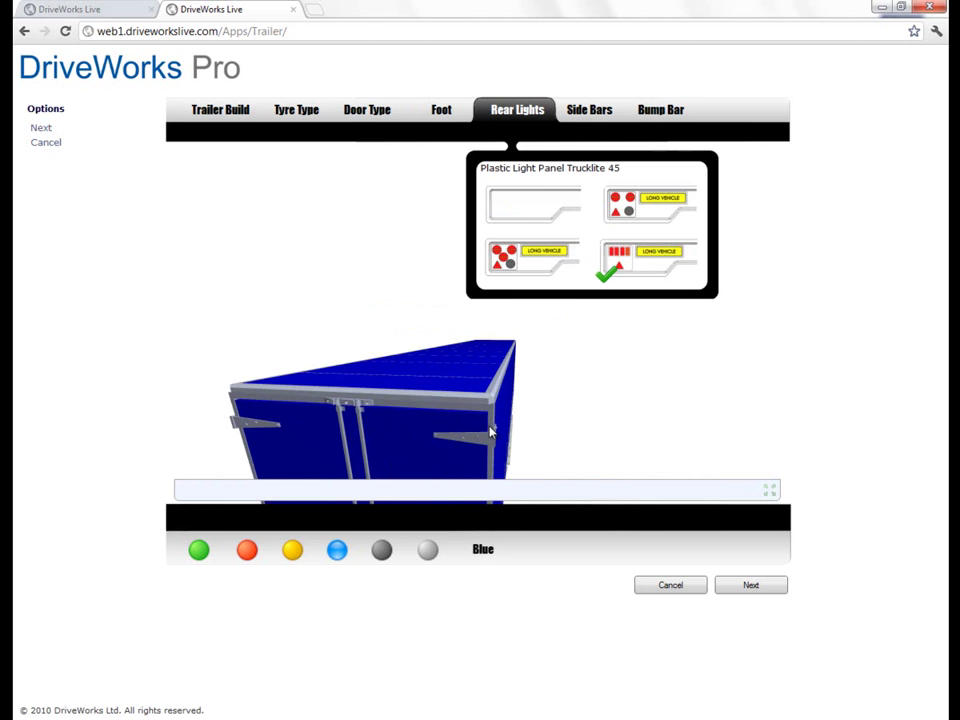
Step: Review the trailer's £40,825.00 pricing, then cancel back to the project examples page
click(754, 584)
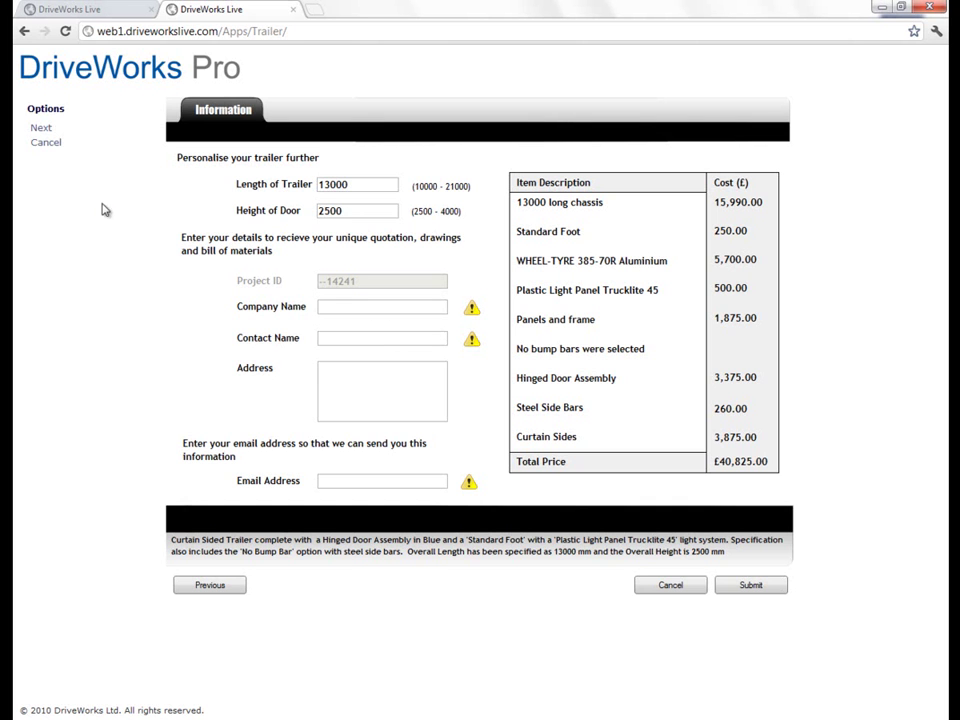
click(43, 143)
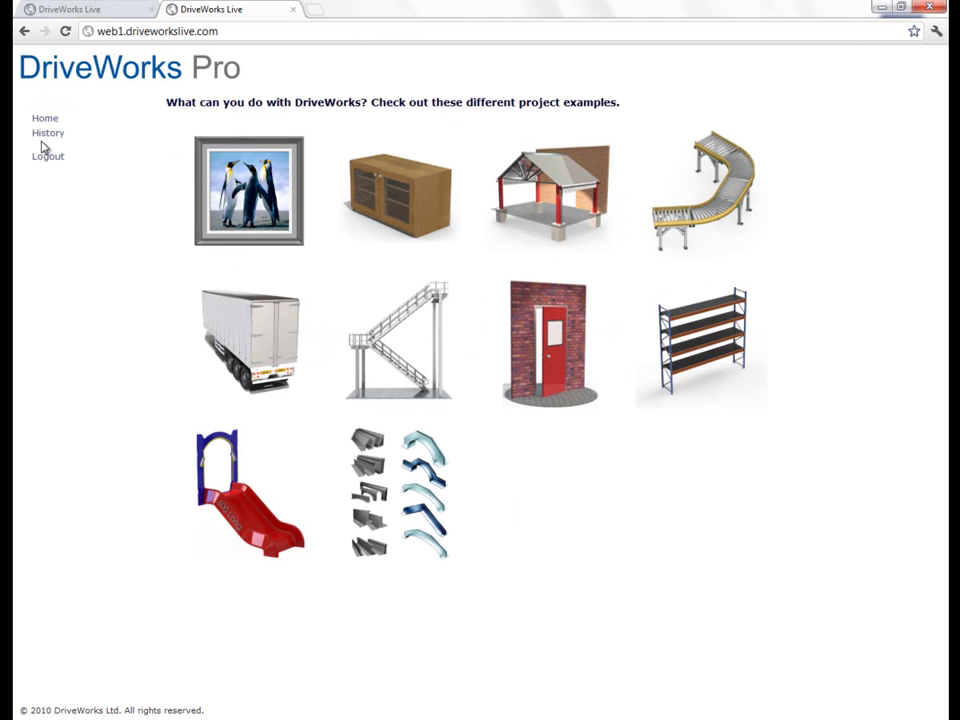
Step: Open the DriveWorks 3D Example from the red slide thumbnail on the examples page
click(253, 525)
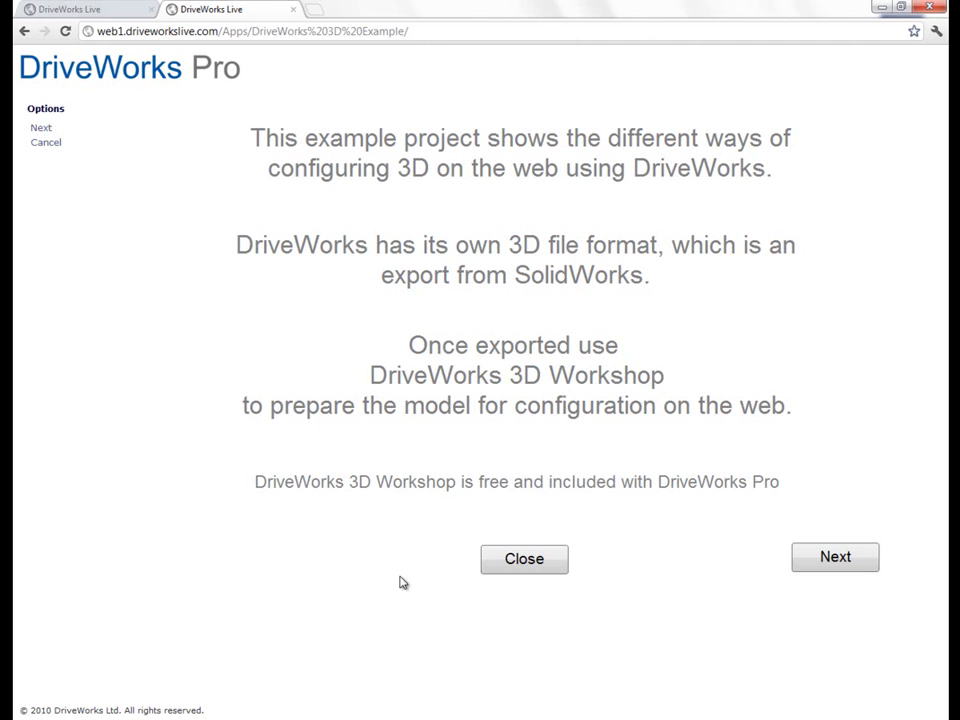
Step: Go to the DriveWorks 3D Files page and rotate the sample frame model in several directions
click(804, 560)
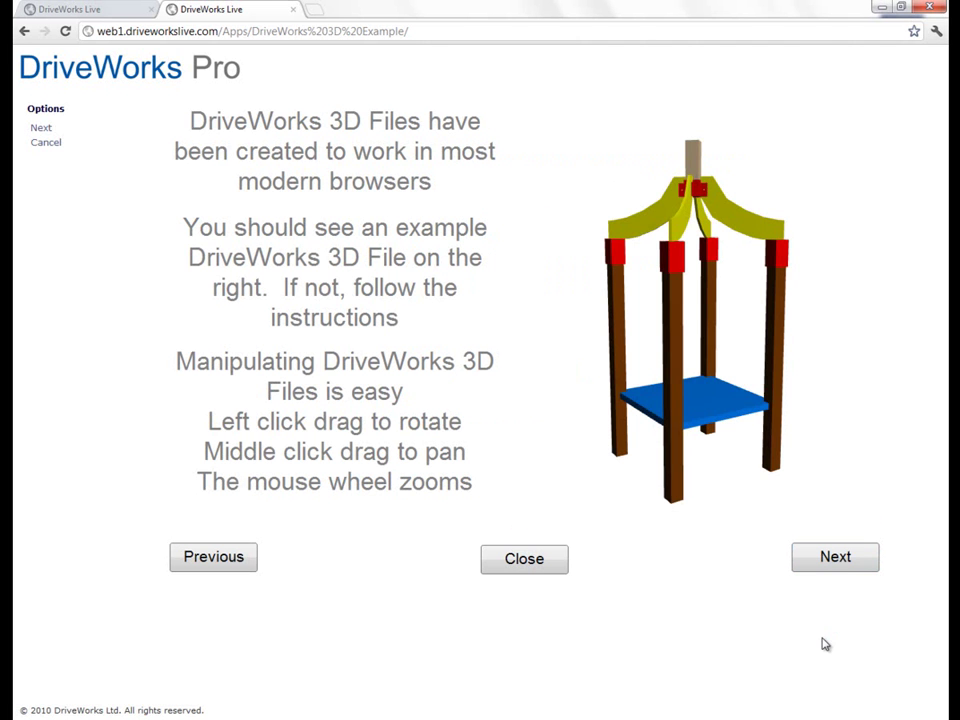
drag(737, 377, 745, 381)
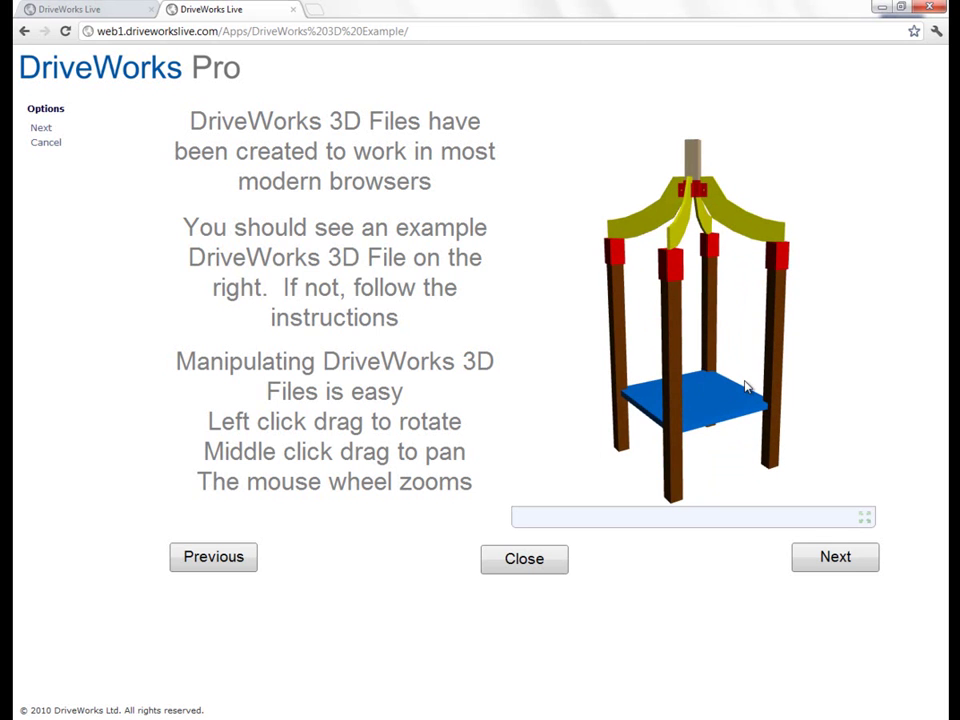
drag(745, 360, 752, 347)
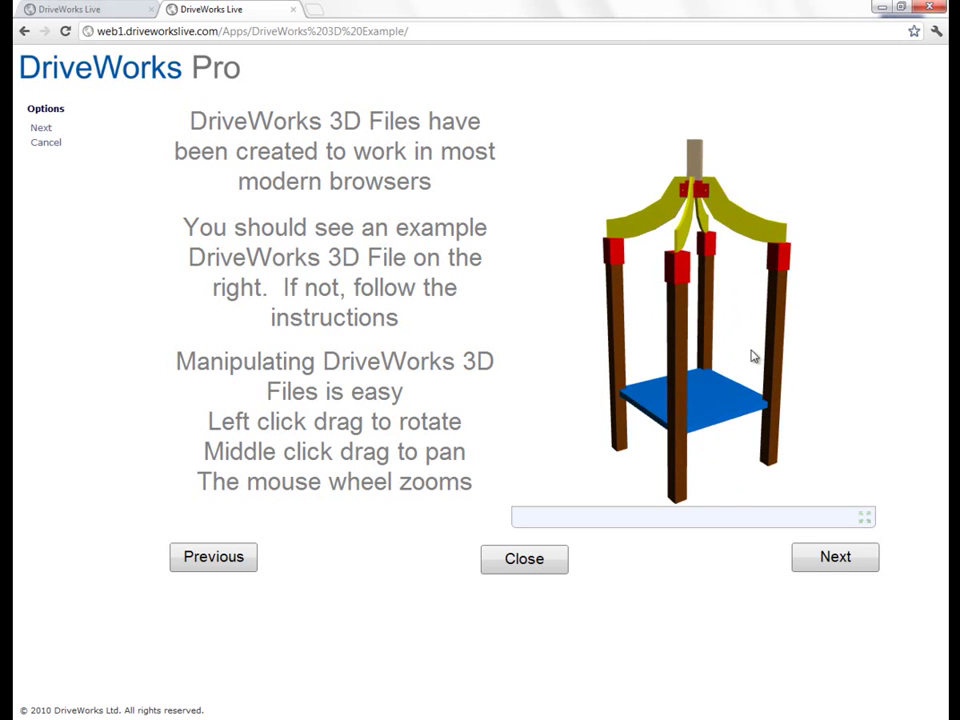
drag(754, 357, 729, 373)
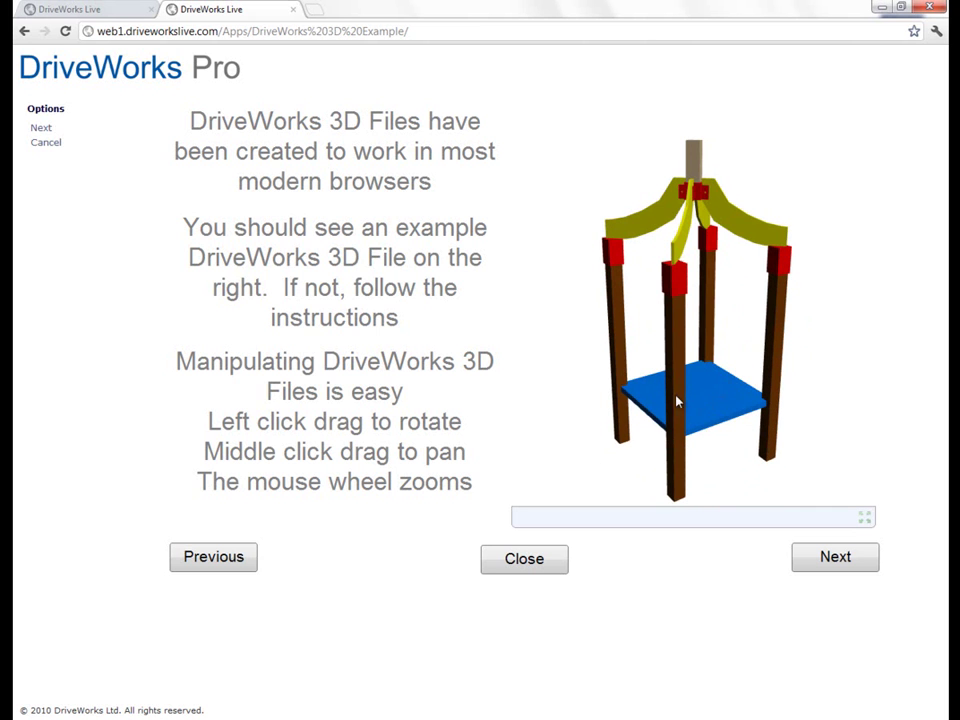
drag(662, 393, 735, 398)
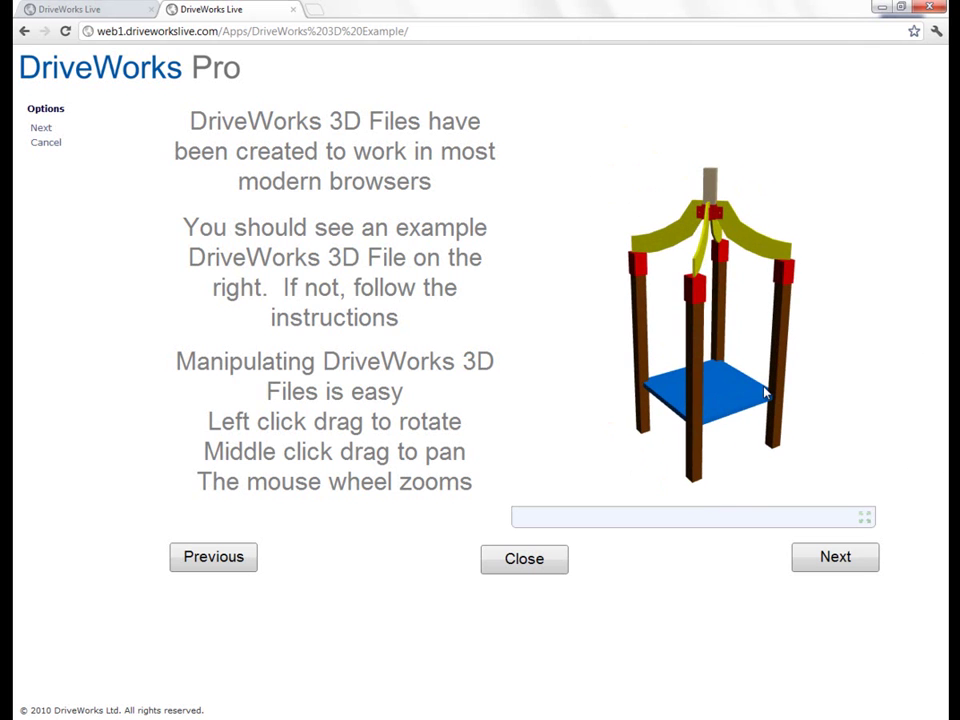
Step: Hide the information text on the part-selection page and preview the Slide, Extension, then Frame models
click(855, 562)
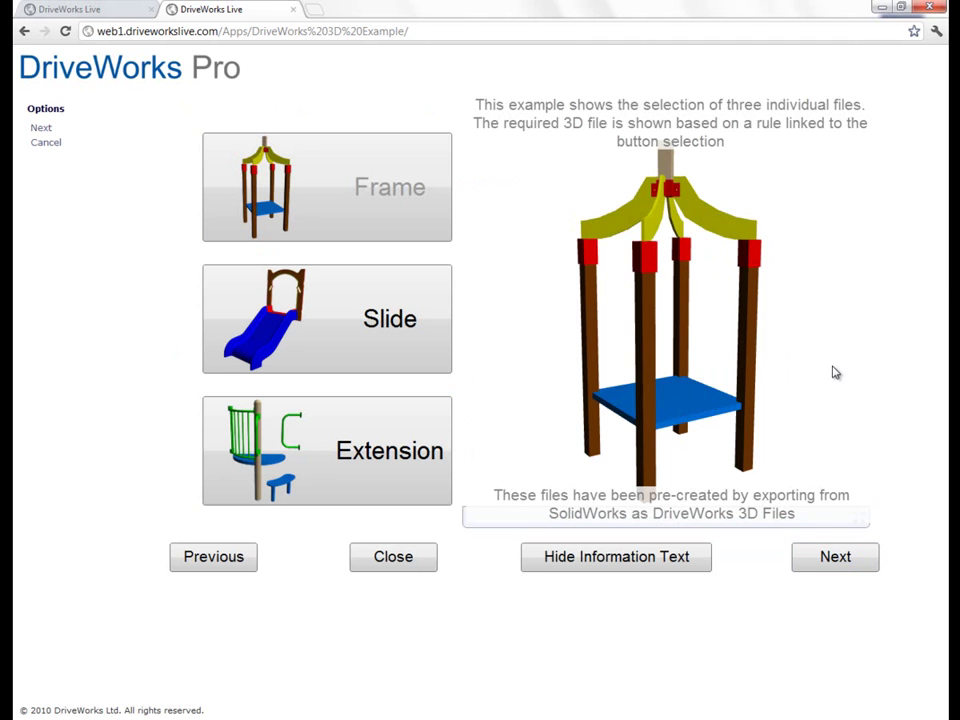
click(685, 563)
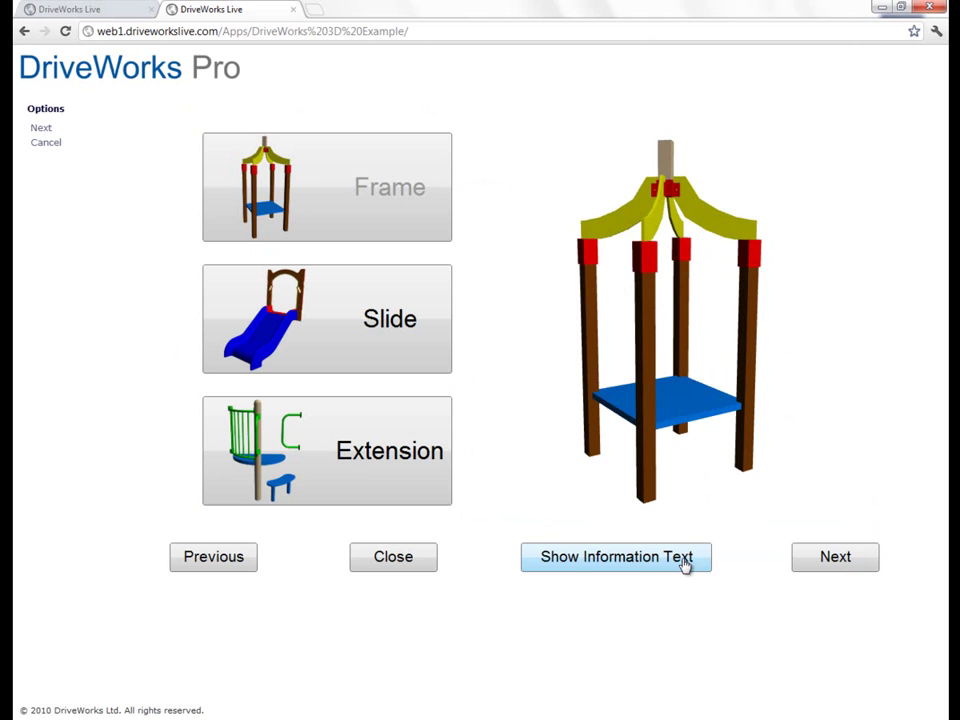
drag(615, 430, 597, 428)
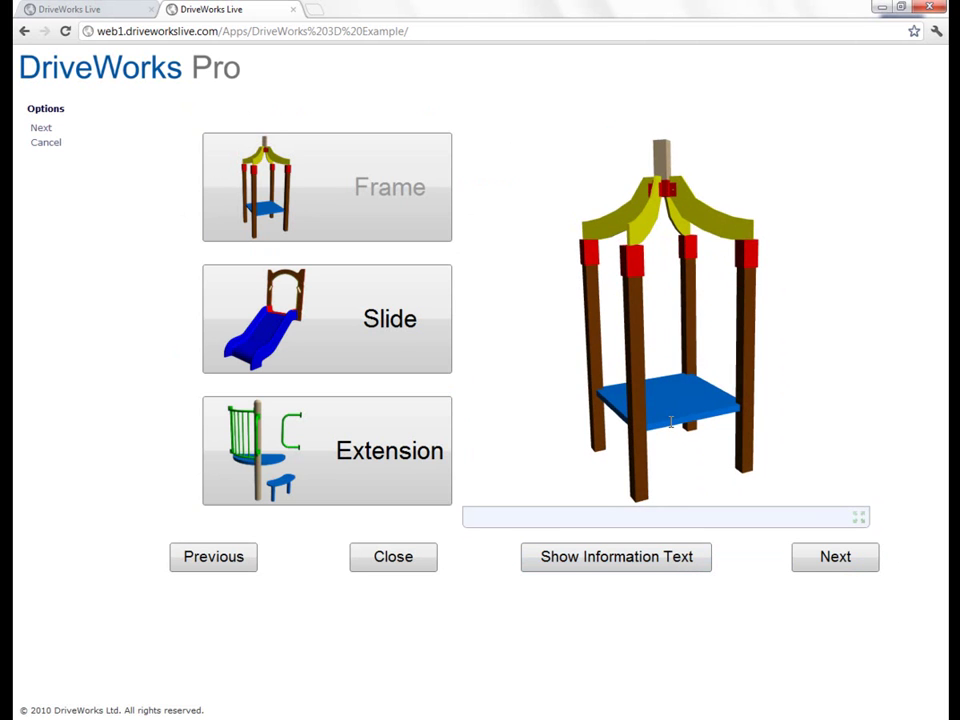
click(396, 357)
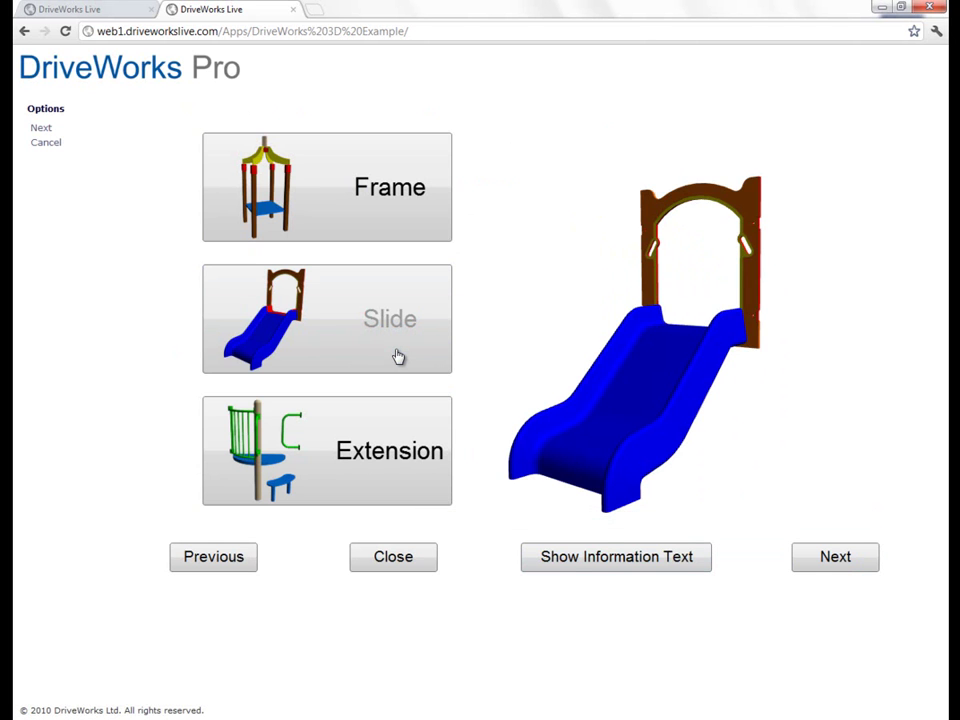
click(386, 456)
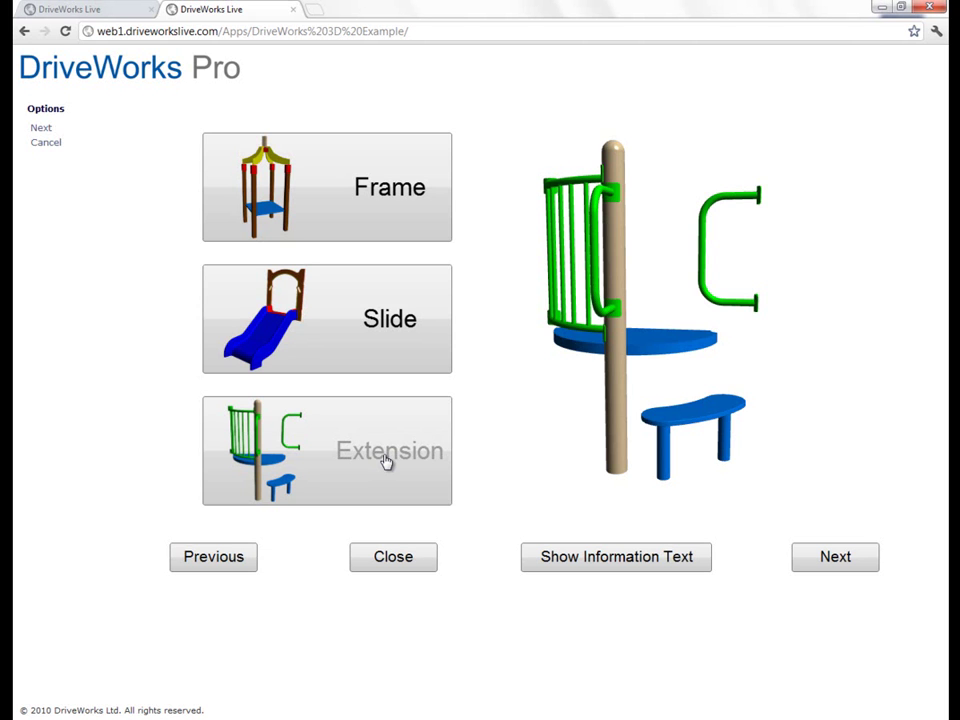
click(369, 349)
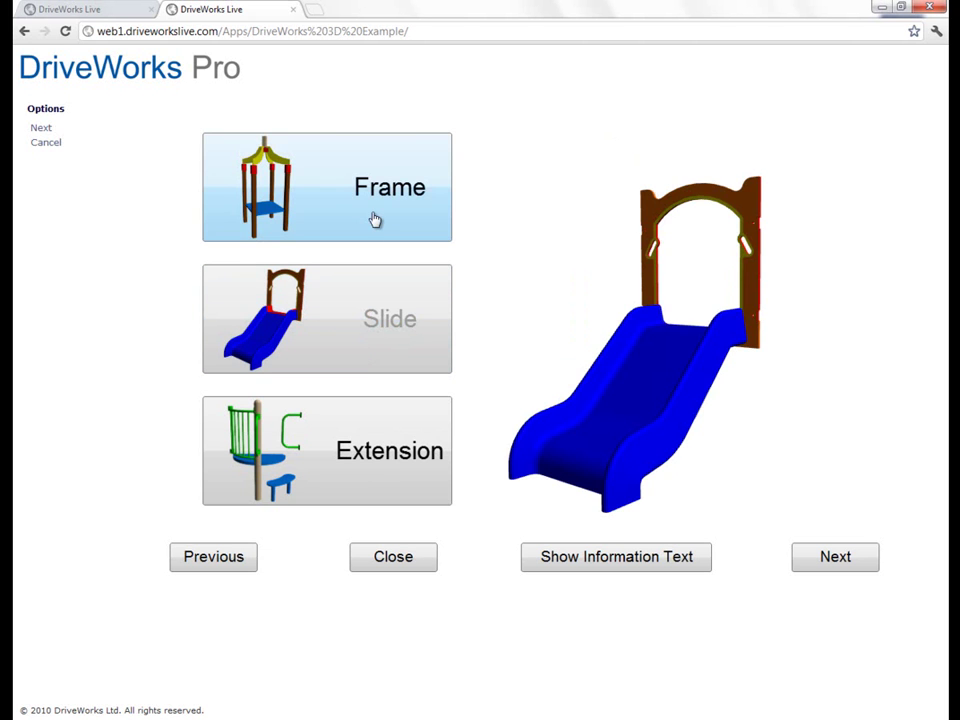
click(375, 220)
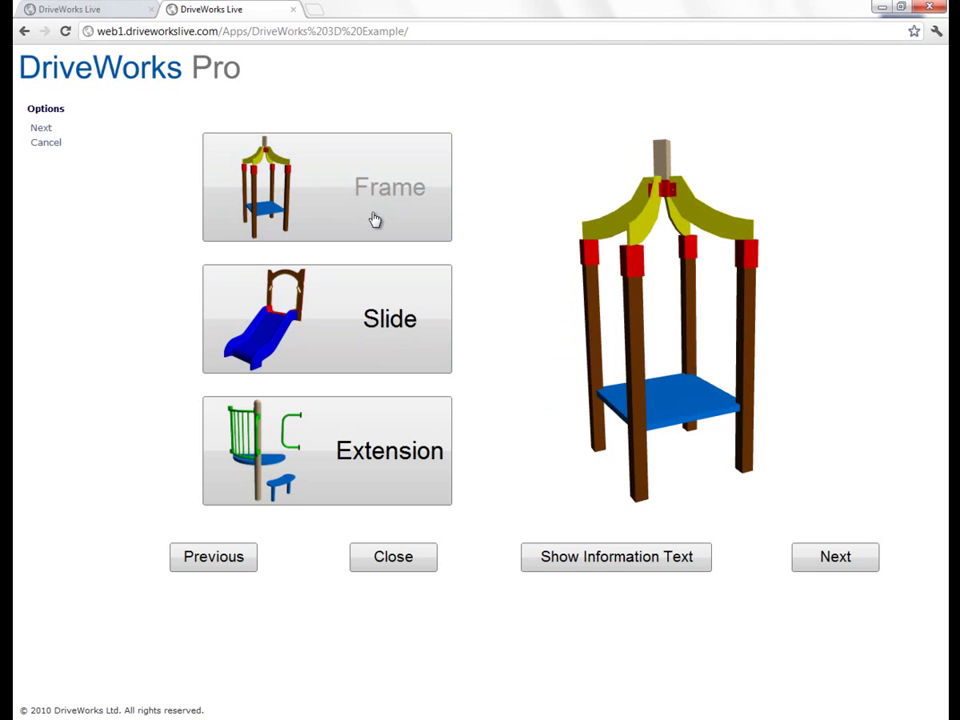
Step: Colour the slide blue and the frame Tomato, and set the back colour to Red 255, Blue 0
click(835, 557)
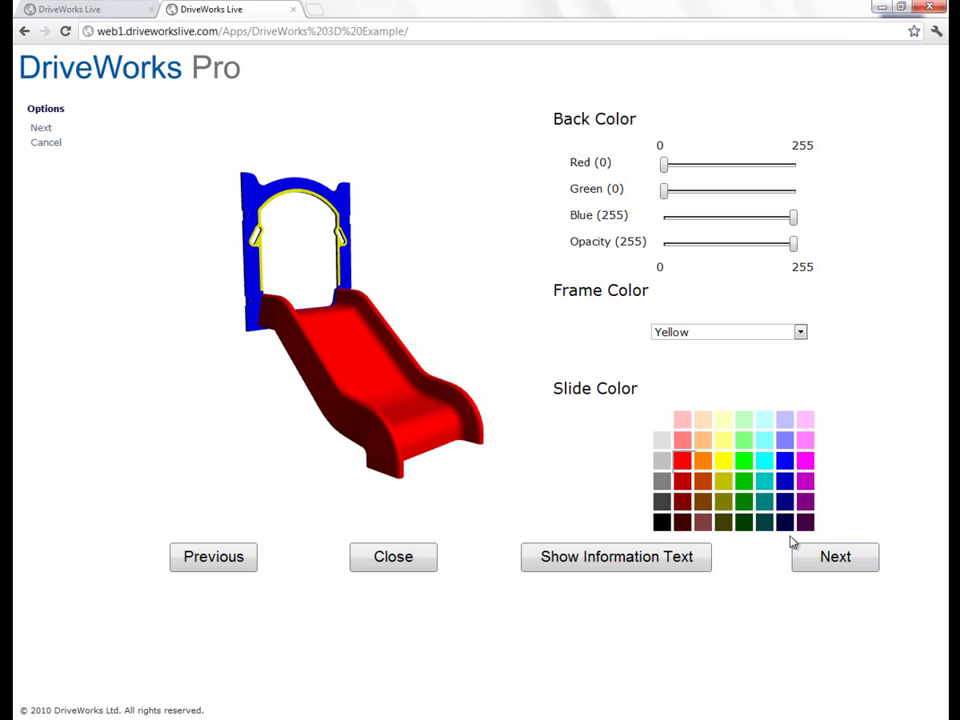
click(786, 483)
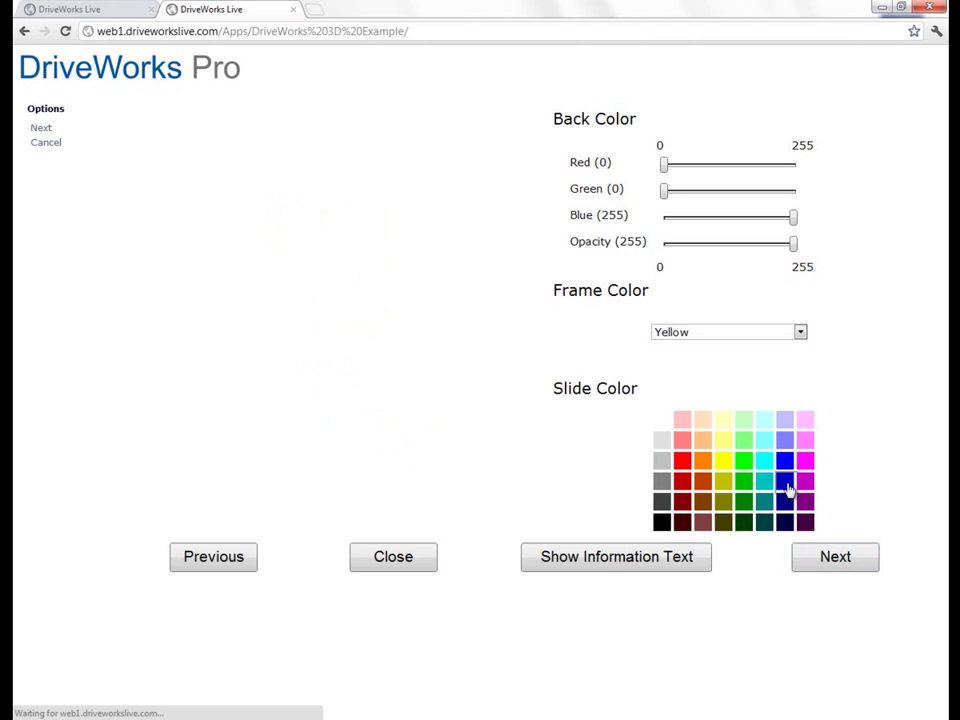
click(760, 334)
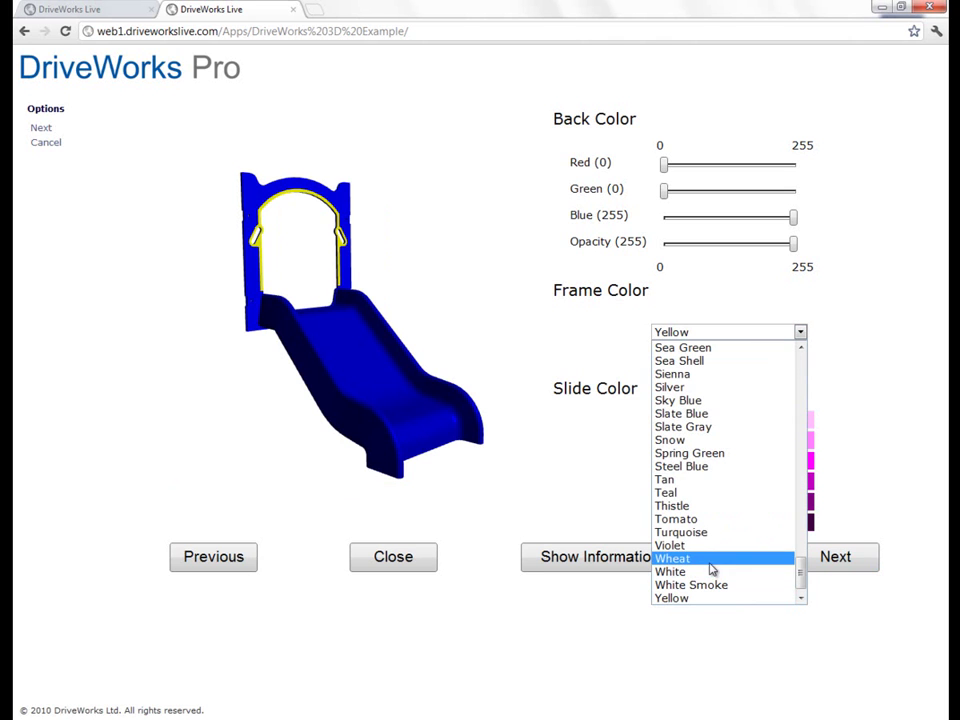
click(705, 520)
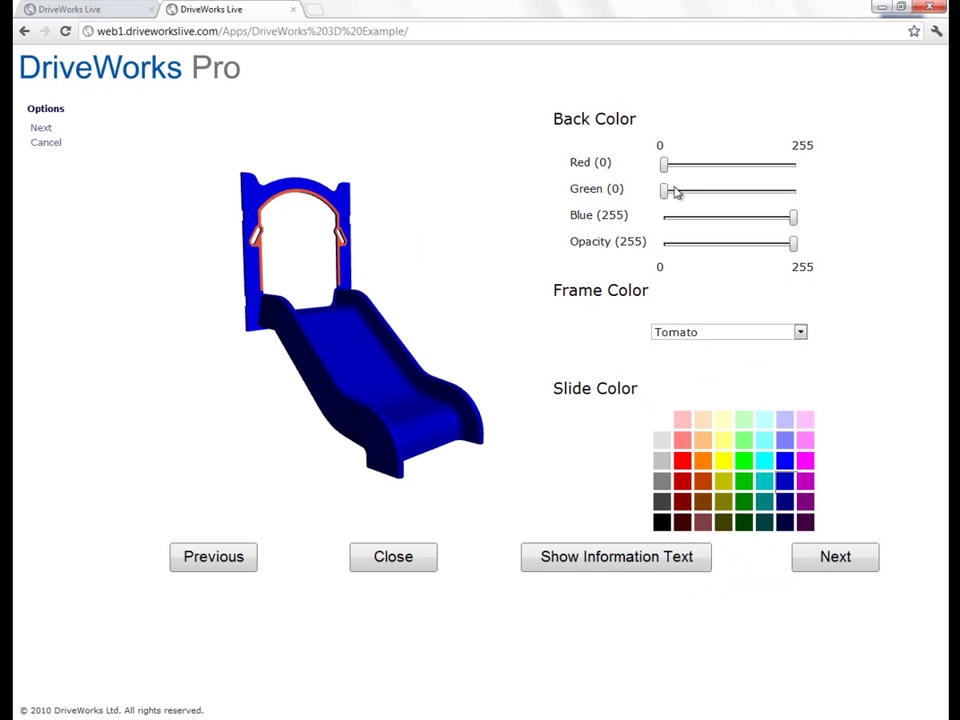
drag(664, 163, 828, 169)
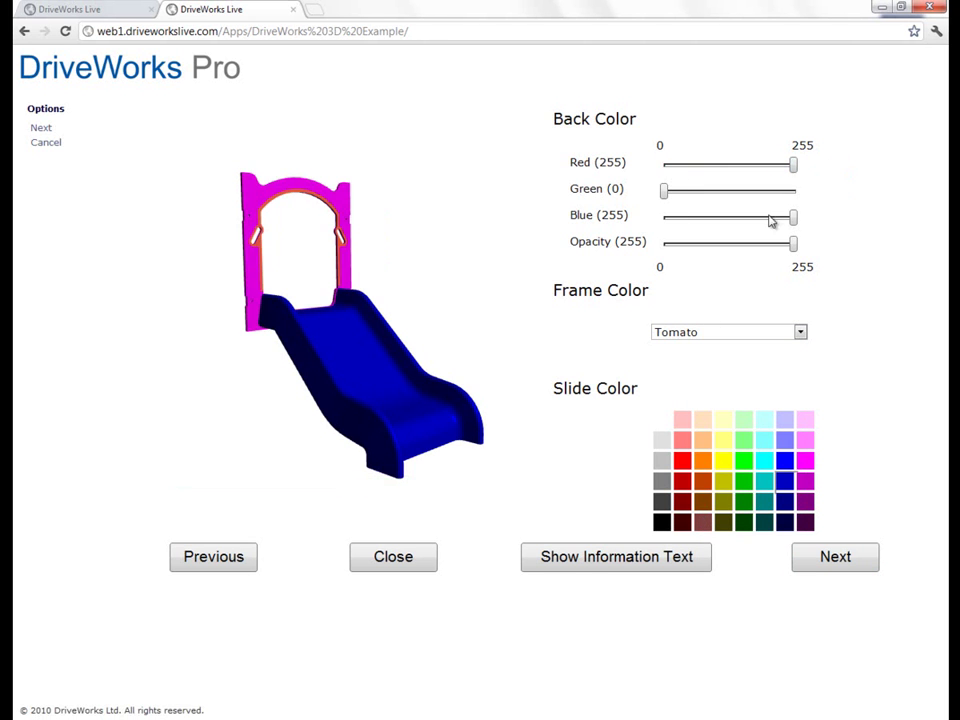
drag(795, 216, 632, 222)
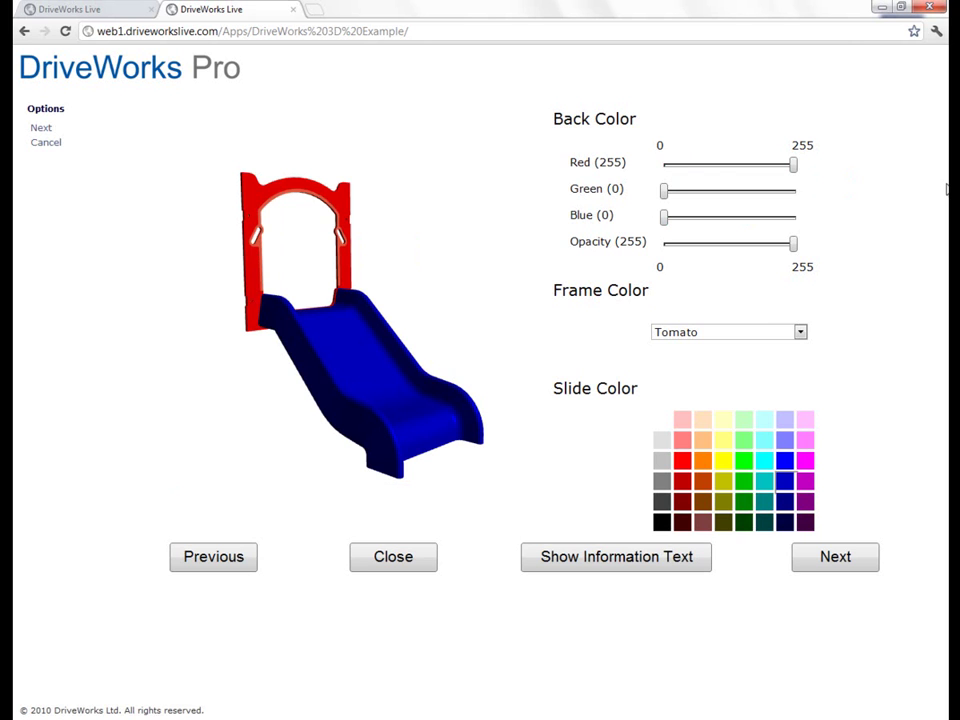
Step: Try the 600 Long and 1000 Long slide lengths, finishing with the 1200 Long slide
click(835, 557)
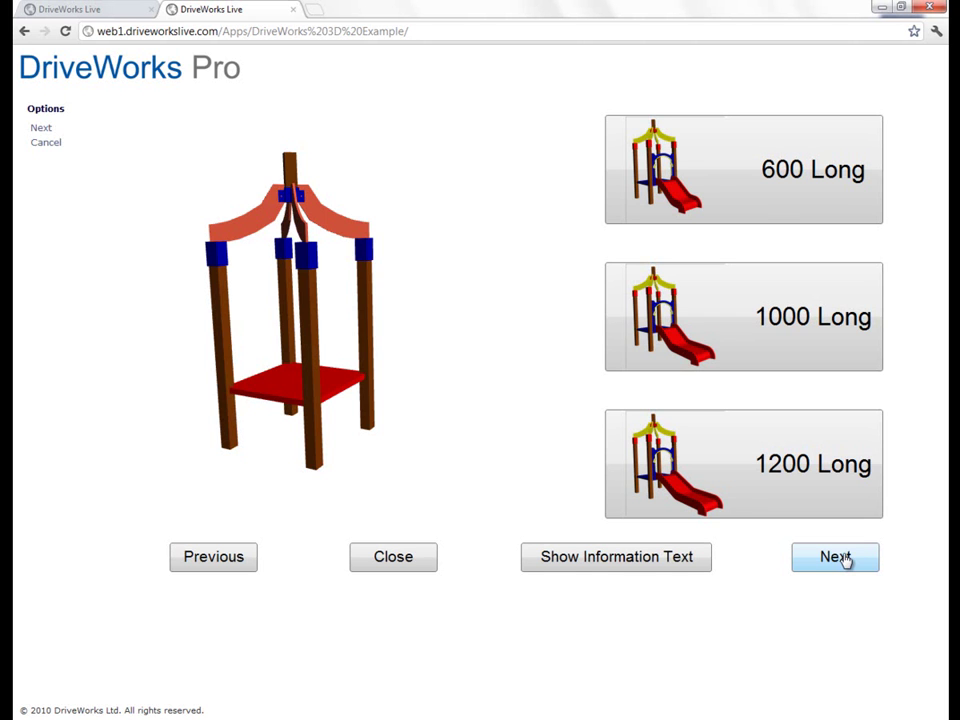
click(772, 204)
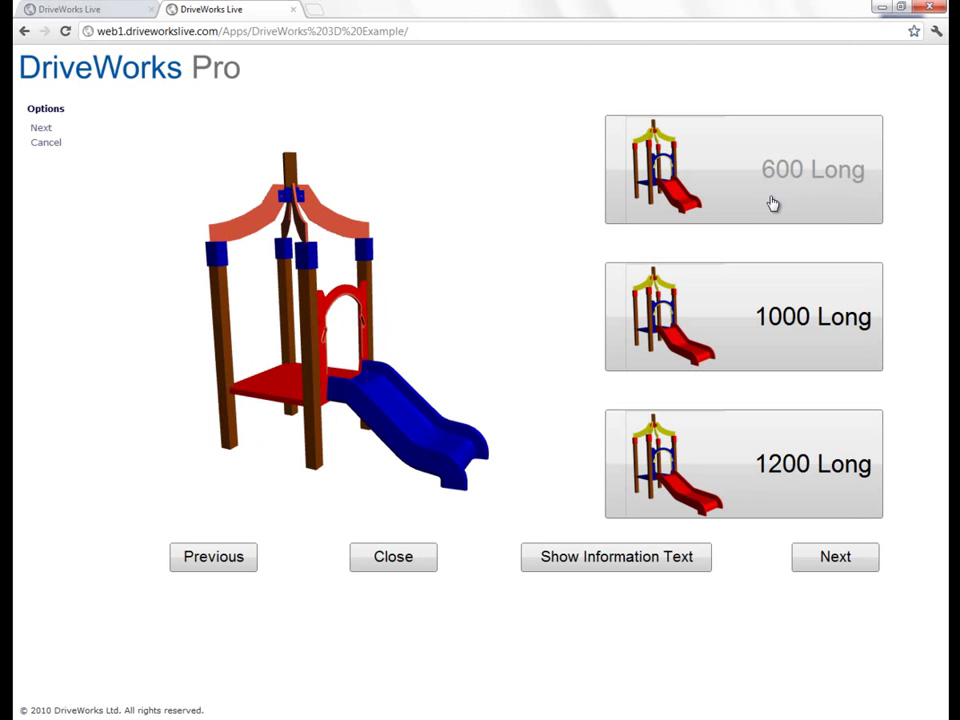
click(786, 307)
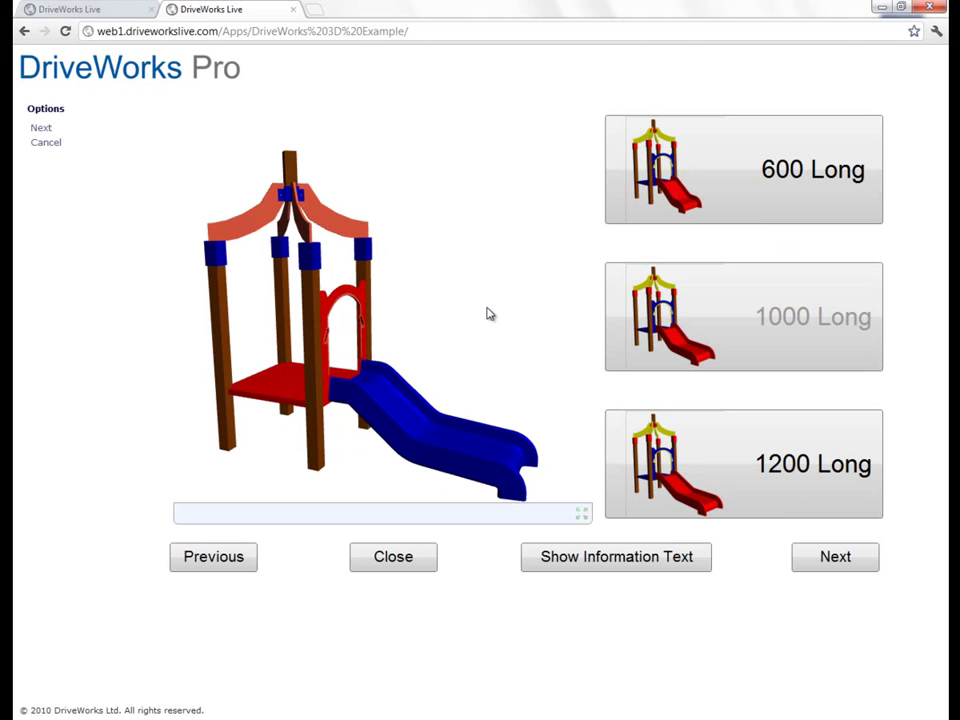
click(717, 464)
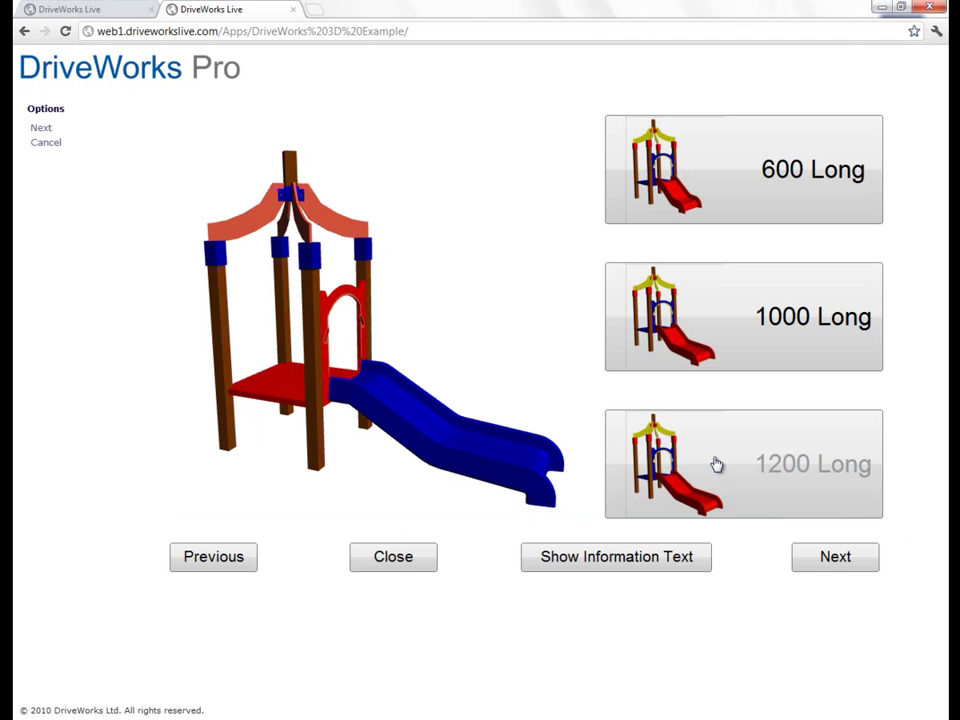
click(851, 561)
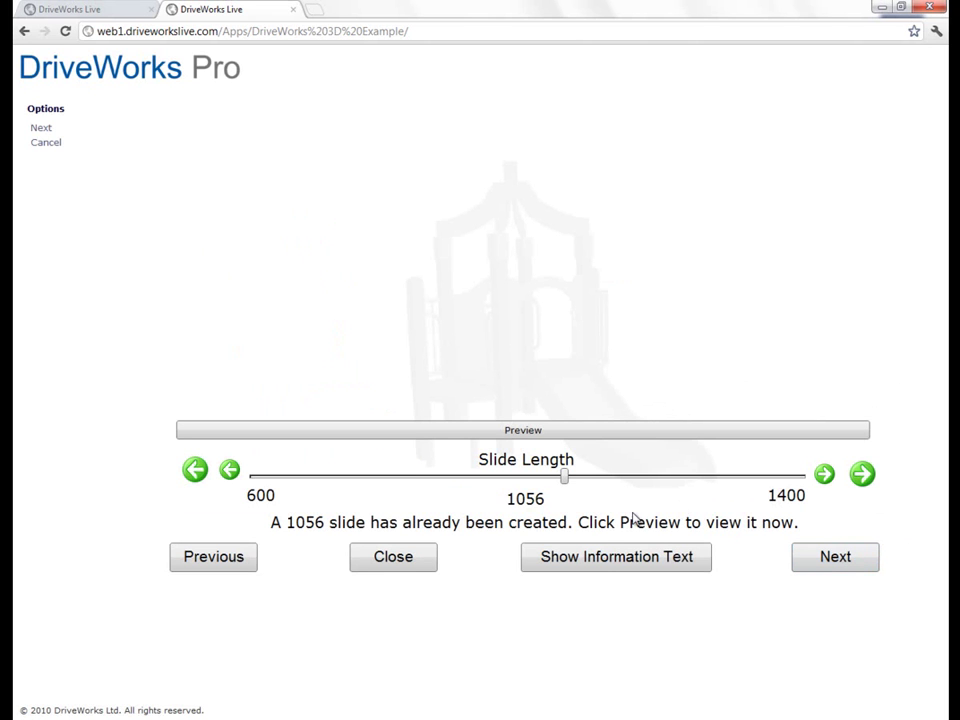
drag(566, 478, 712, 479)
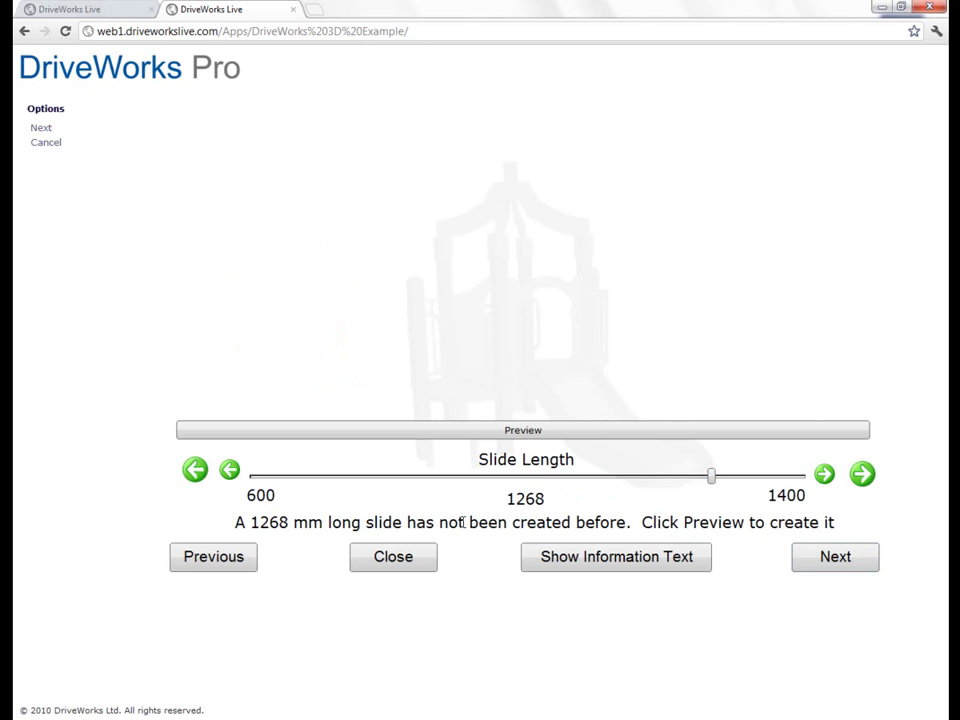
click(627, 431)
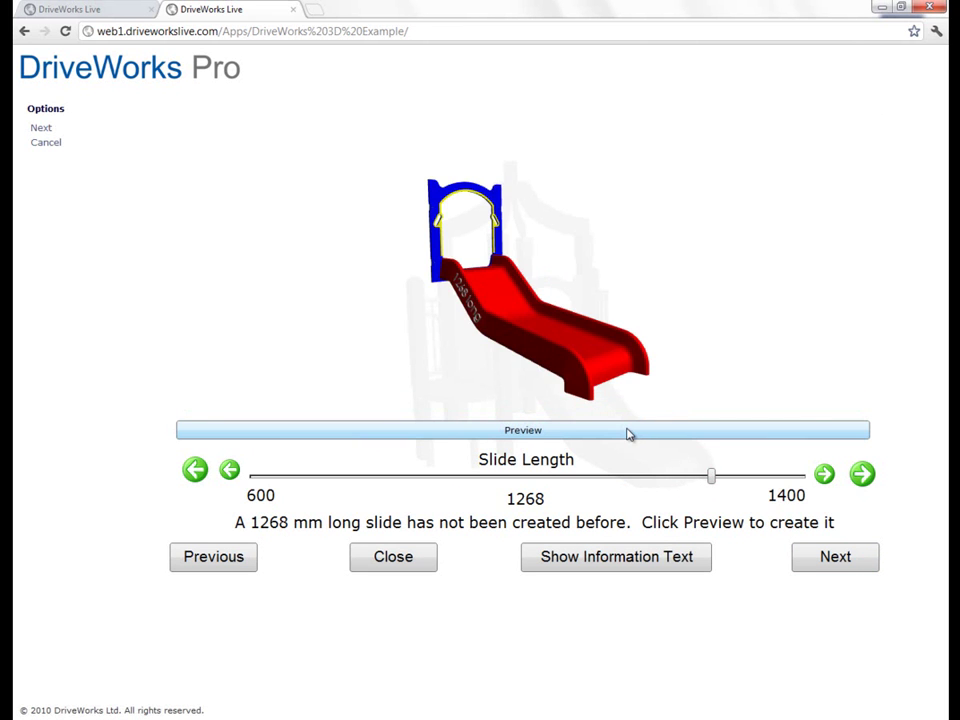
drag(536, 364, 464, 300)
scroll(364, 349, up, 3)
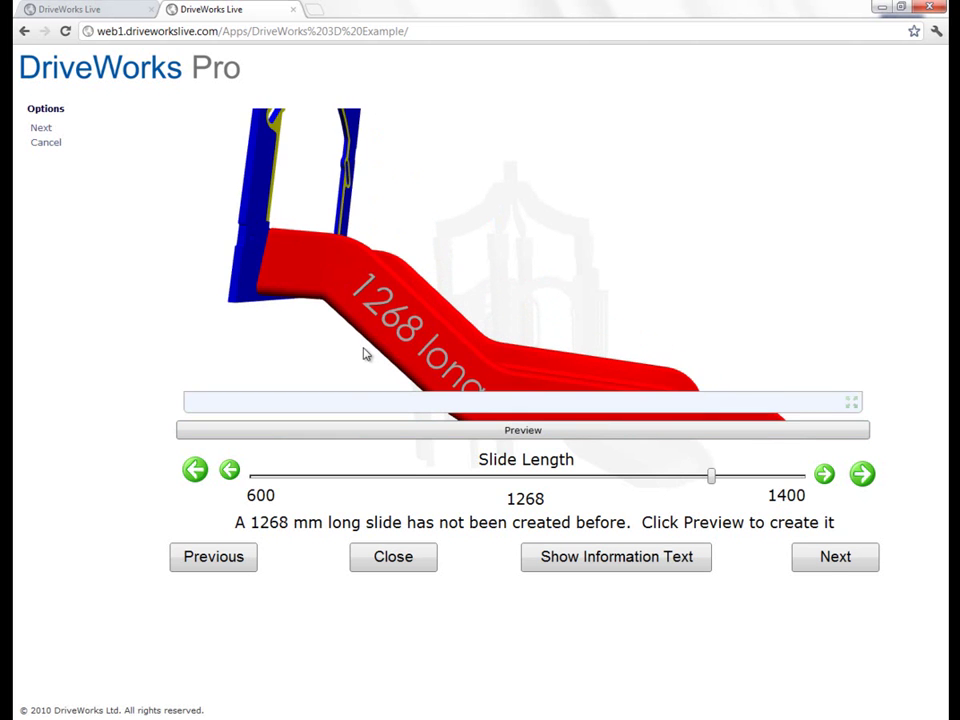
scroll(368, 321, up, 2)
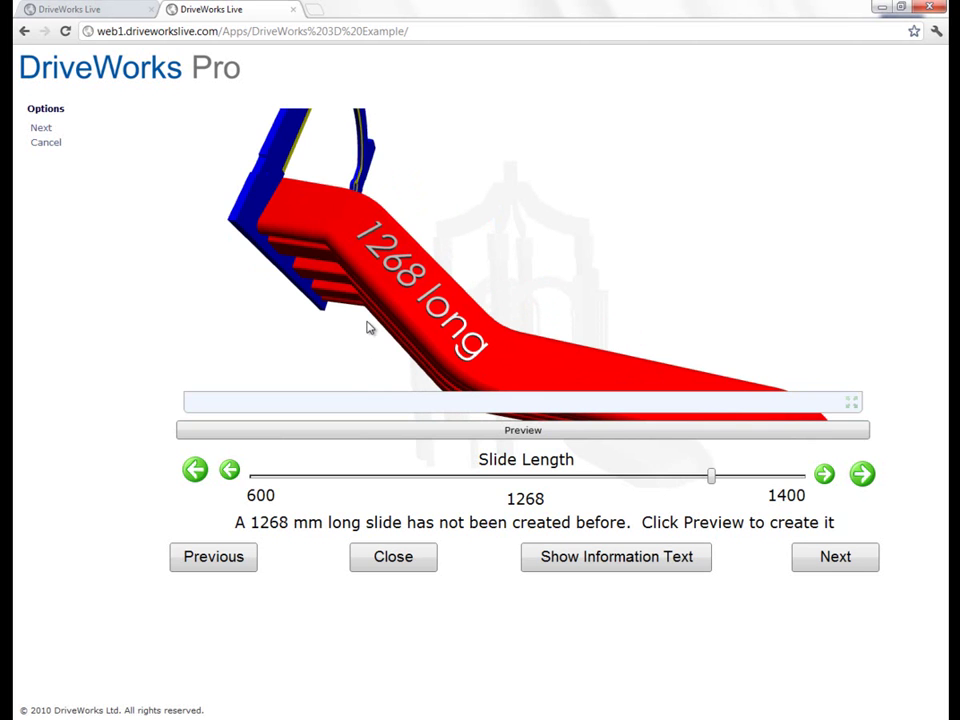
drag(542, 347, 324, 230)
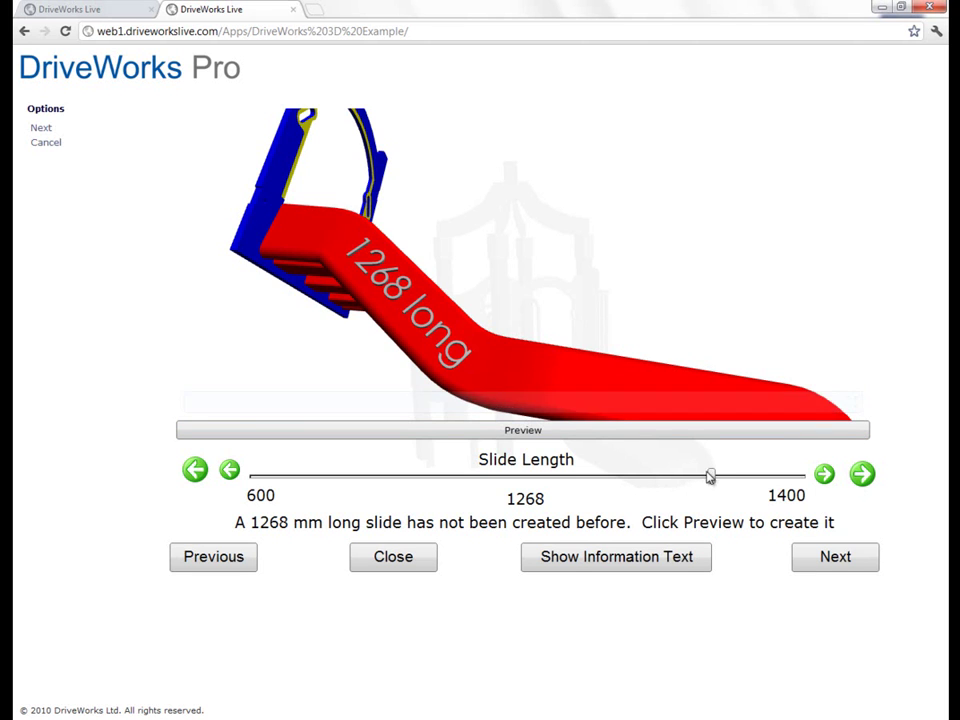
Step: Shorten the slide to 855 mm, preview it, and continue to the tower step
drag(711, 476, 427, 480)
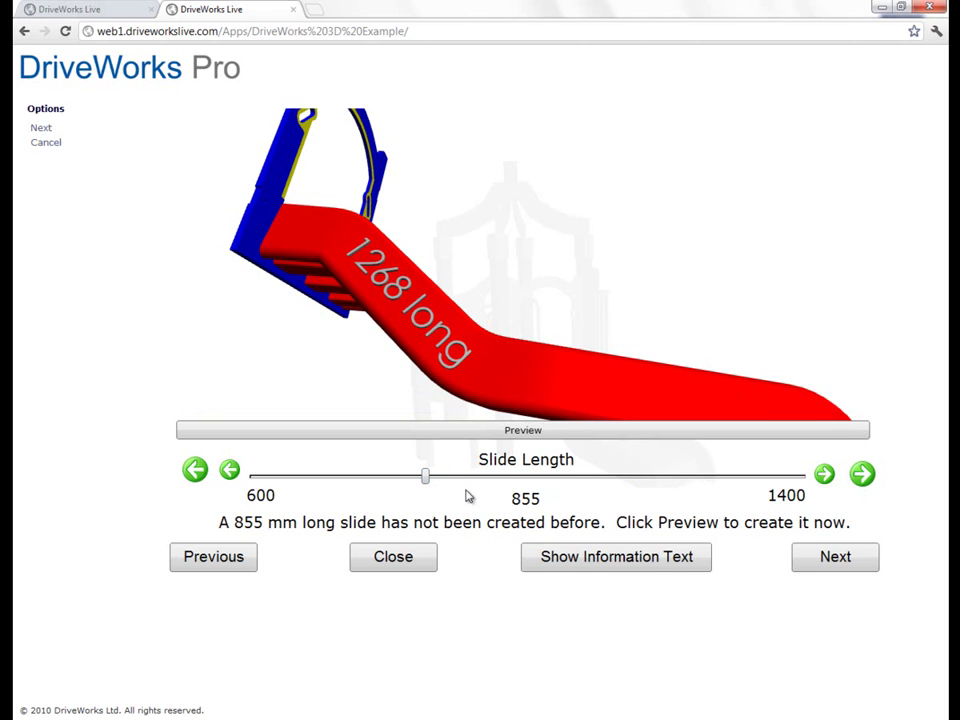
click(503, 430)
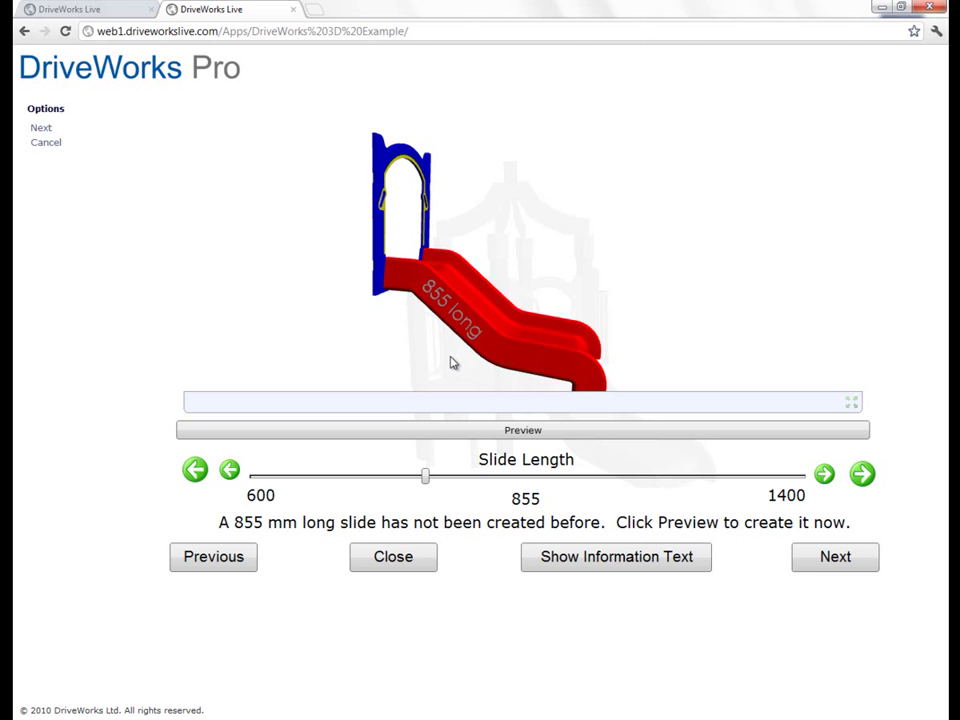
click(831, 561)
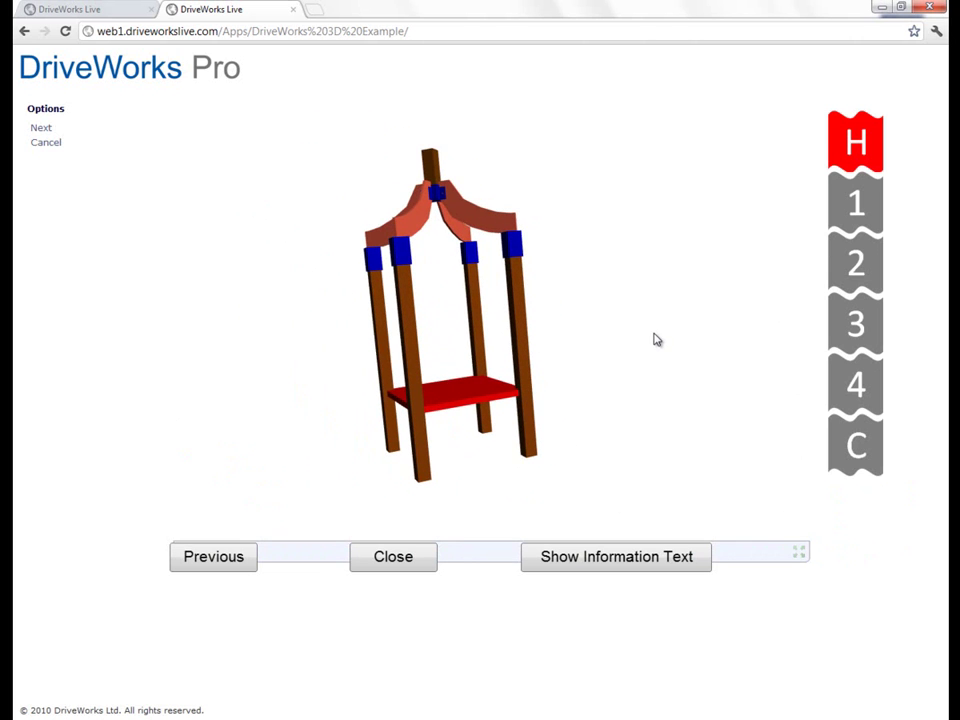
Step: Give tower side 1 a wall, side 2 a step and side 3 an extension
click(862, 208)
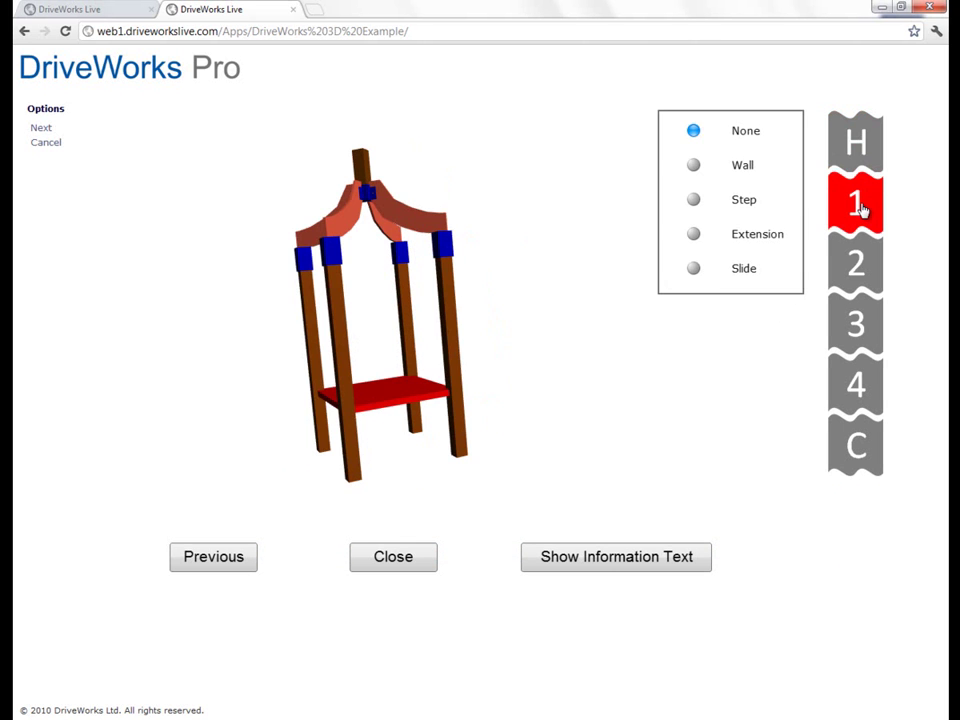
click(697, 214)
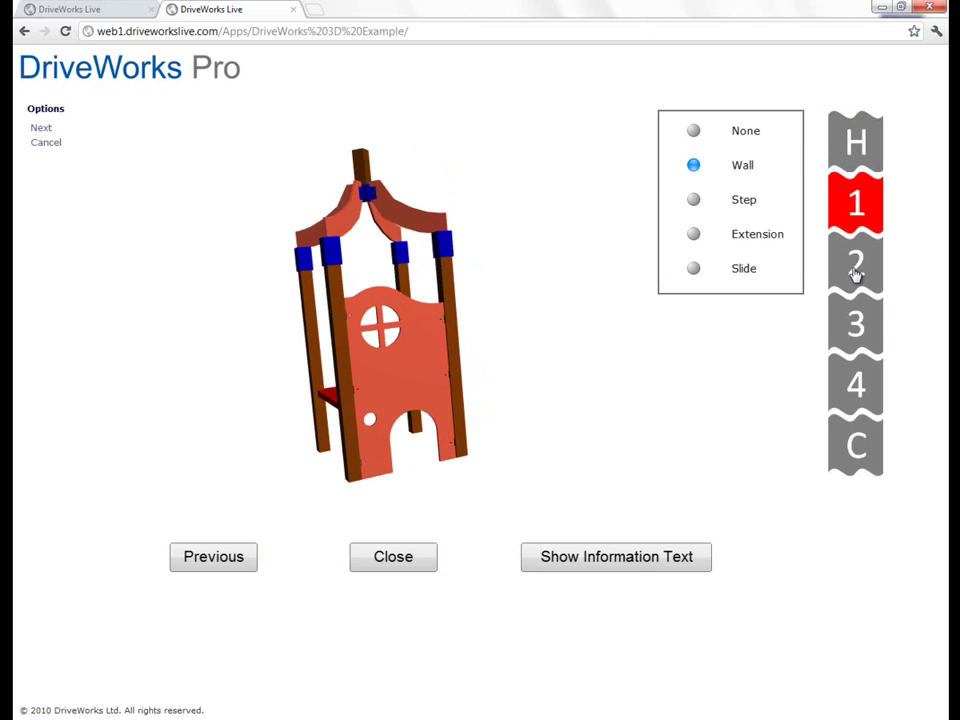
click(856, 272)
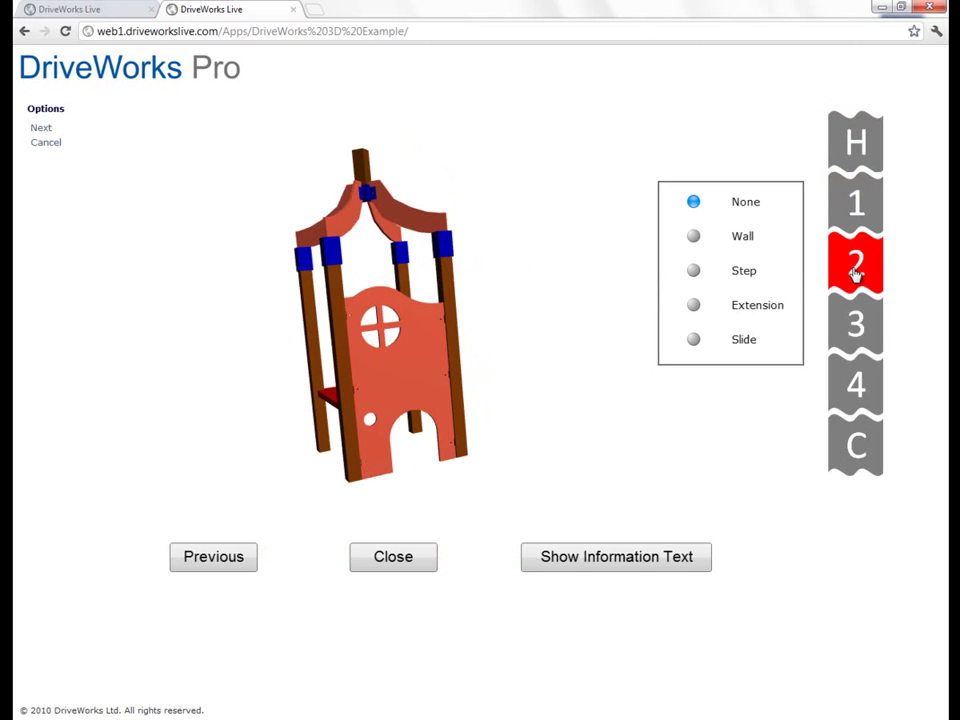
click(695, 272)
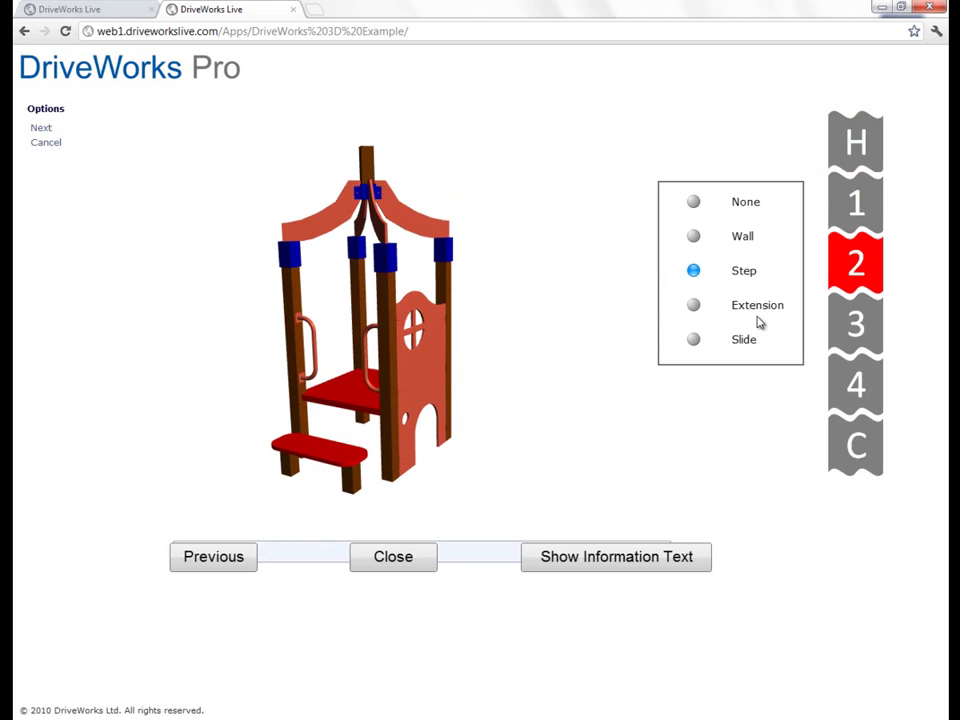
click(856, 330)
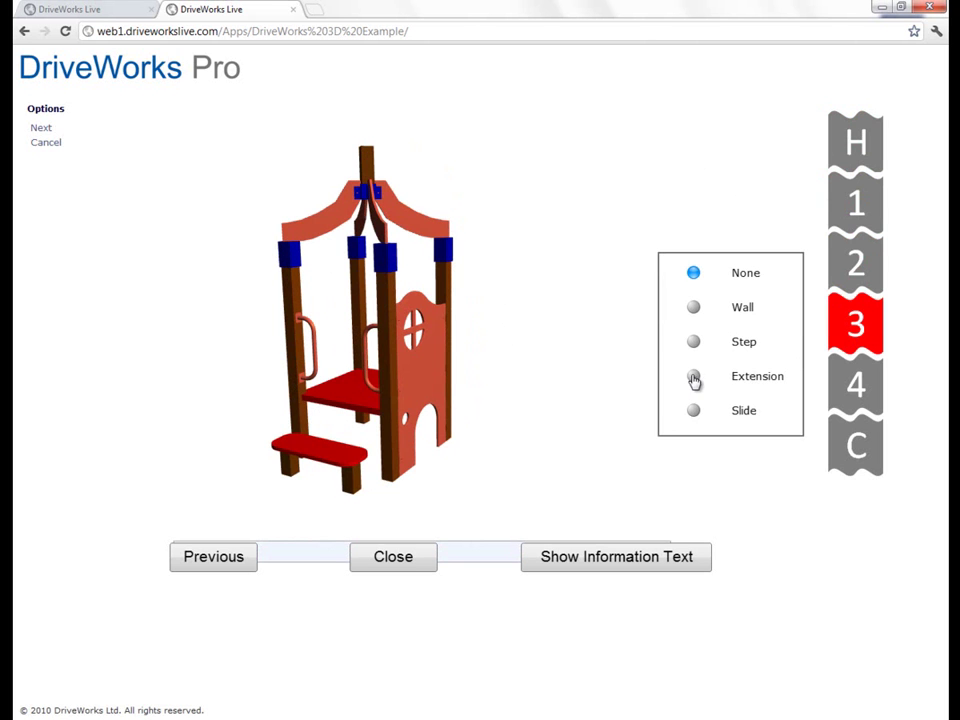
key(Down)
key(Down)
key(Down)
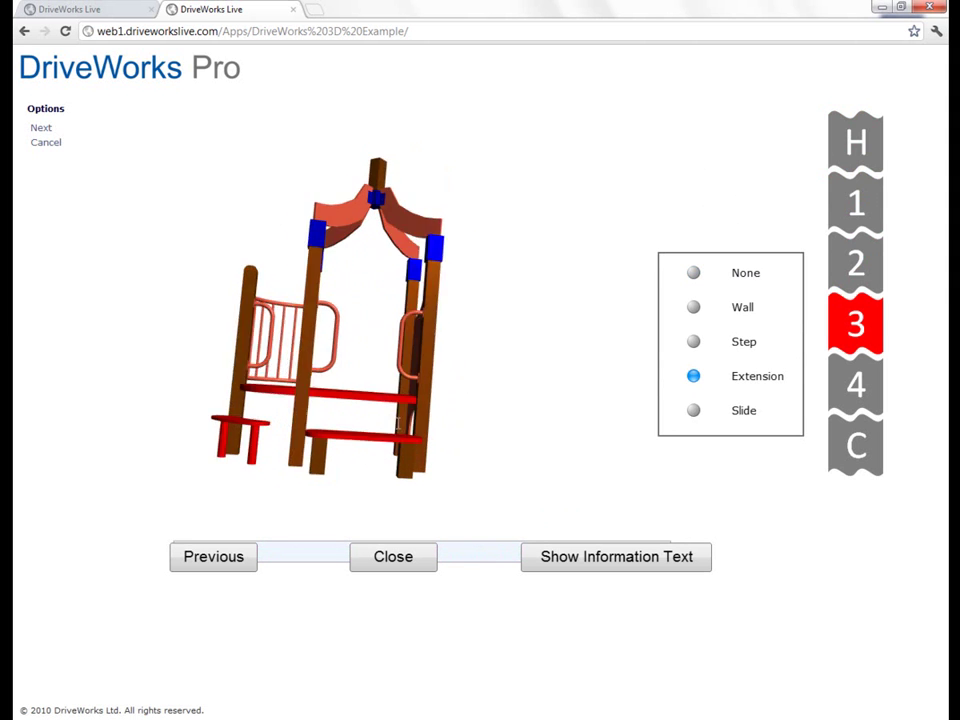
click(840, 386)
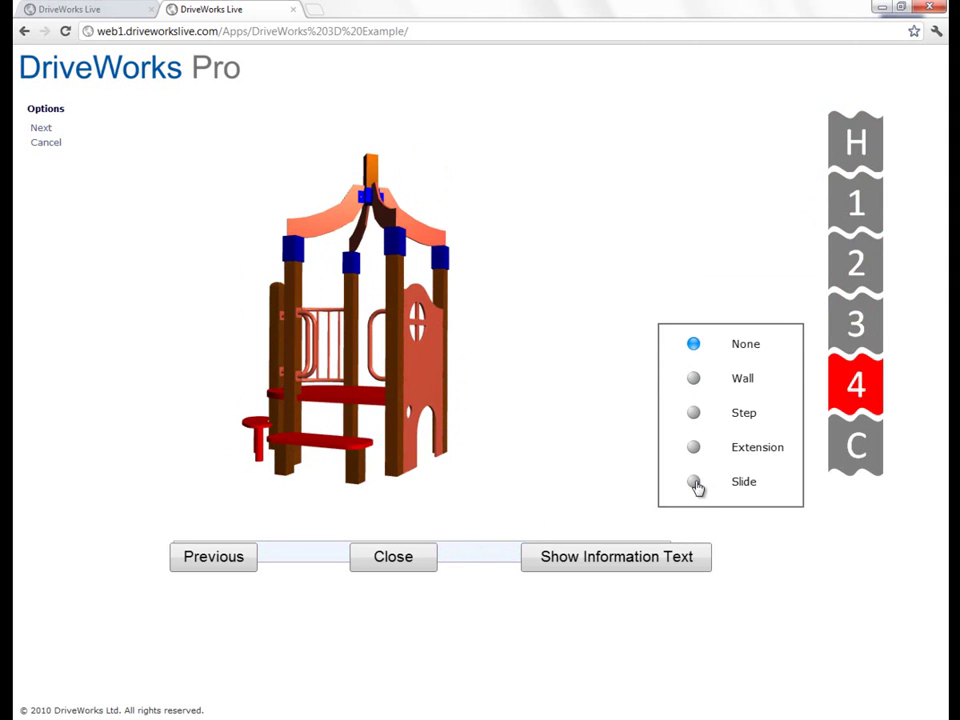
Step: Put a 900 mm slide on side 4 and swap side 1's wall for an extension
click(695, 484)
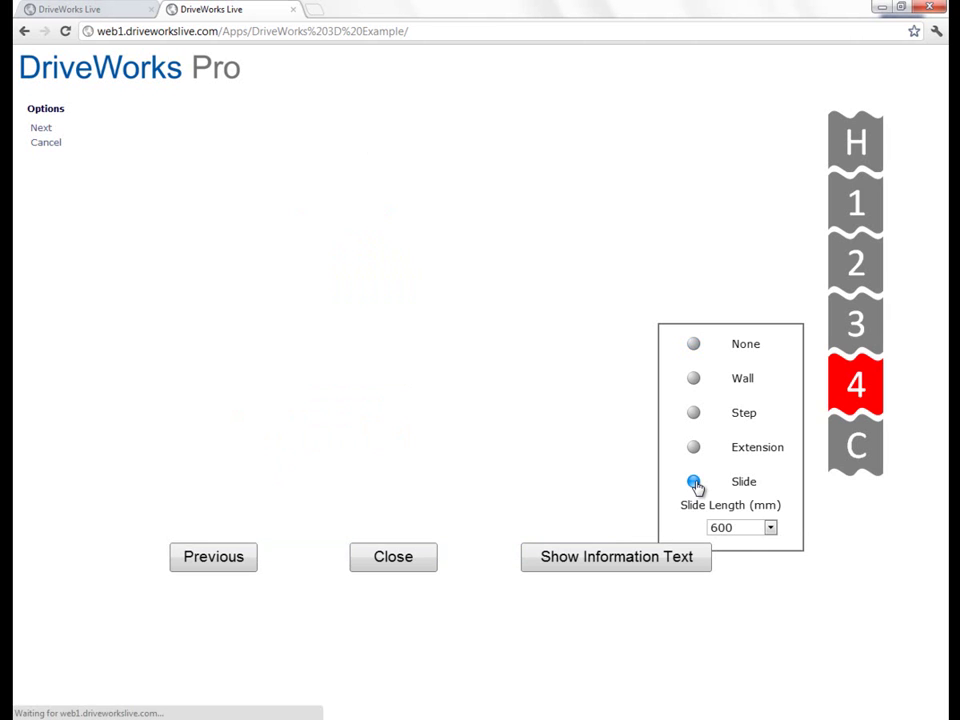
click(769, 527)
click(741, 581)
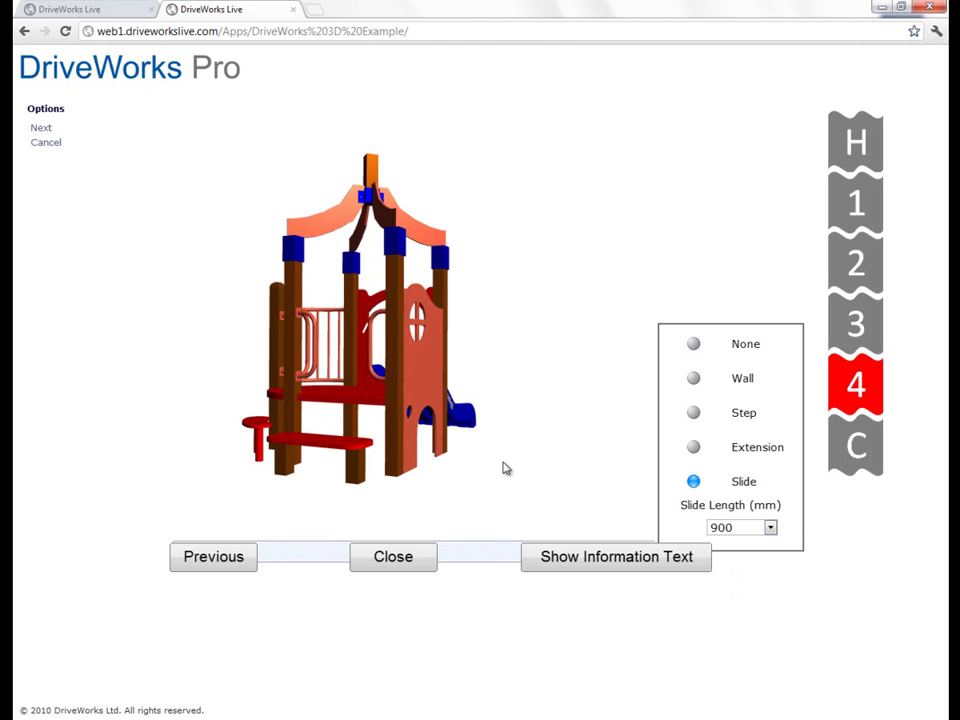
drag(497, 461, 459, 466)
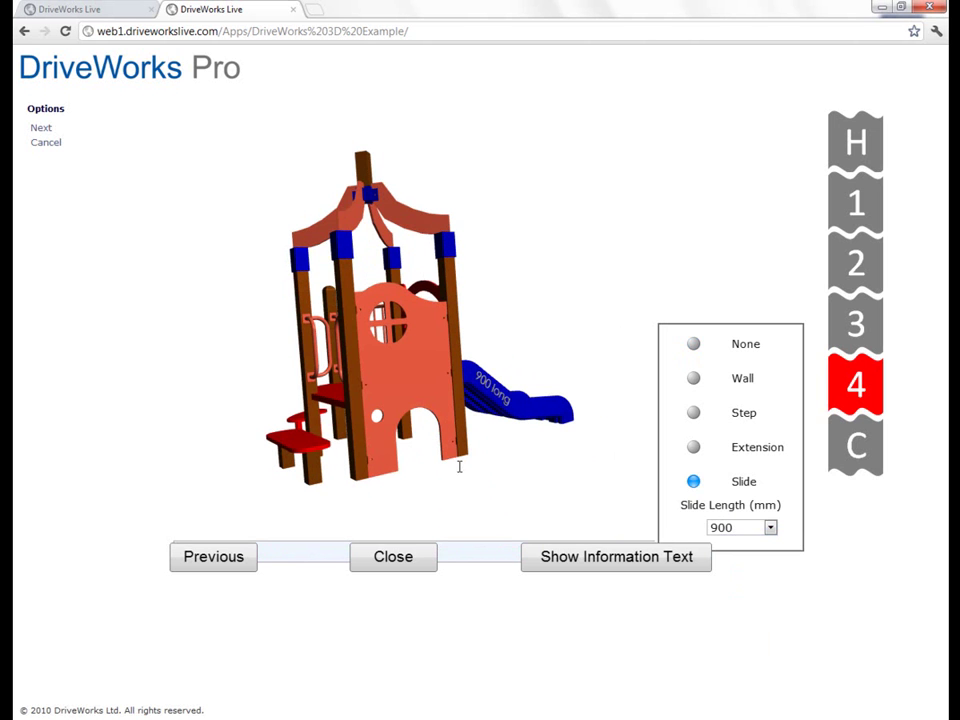
click(856, 200)
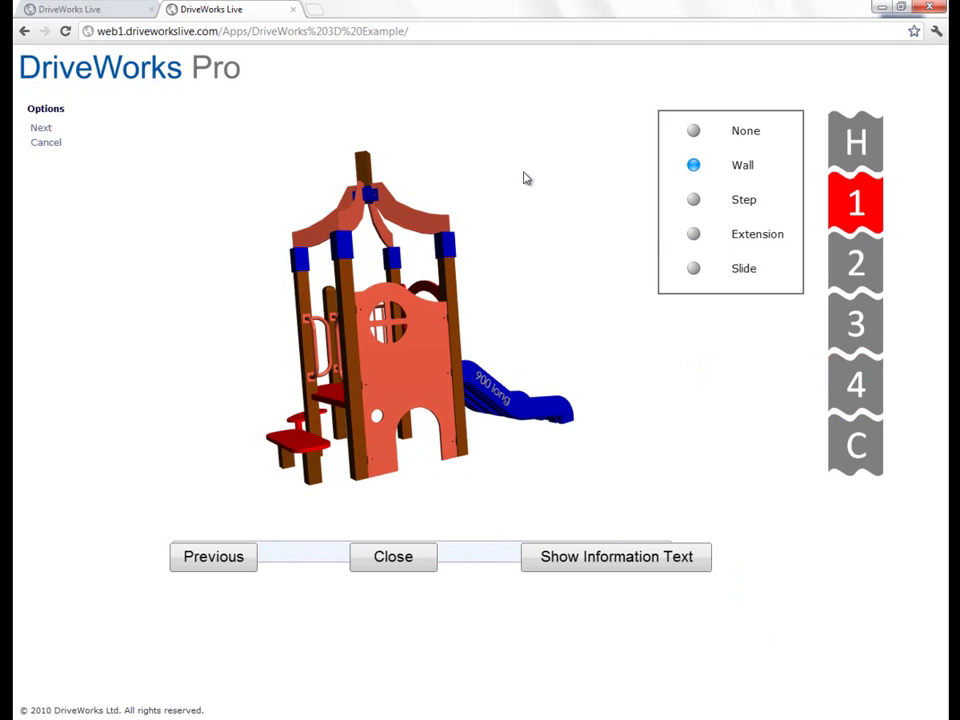
key(Down)
key(Down)
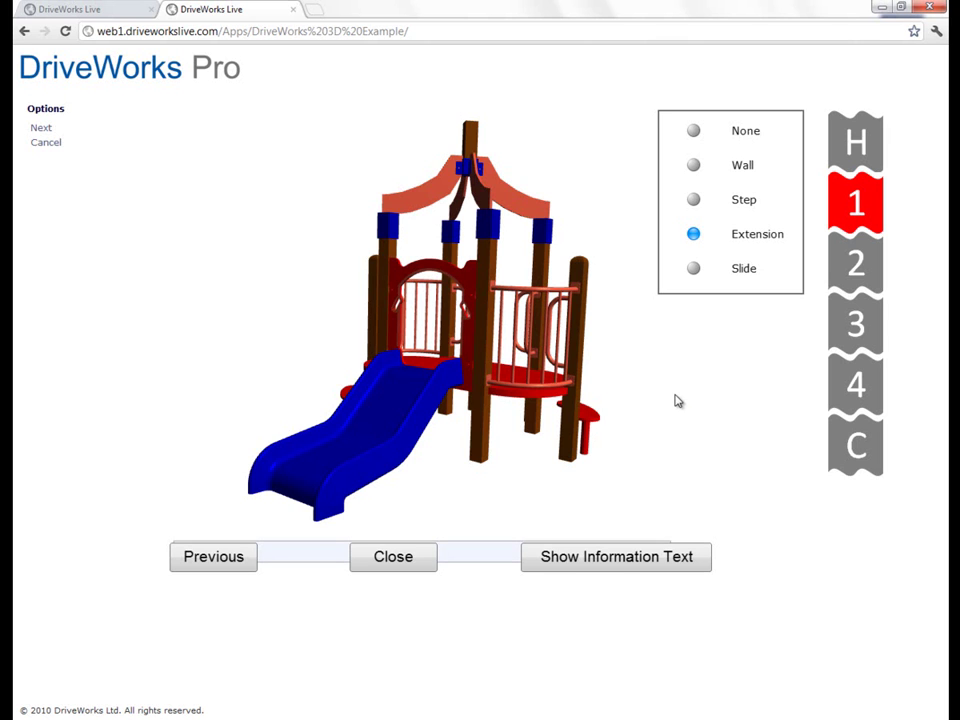
Step: Make the slide and post caps green and the frame Silver, then close the playground configurator
click(856, 452)
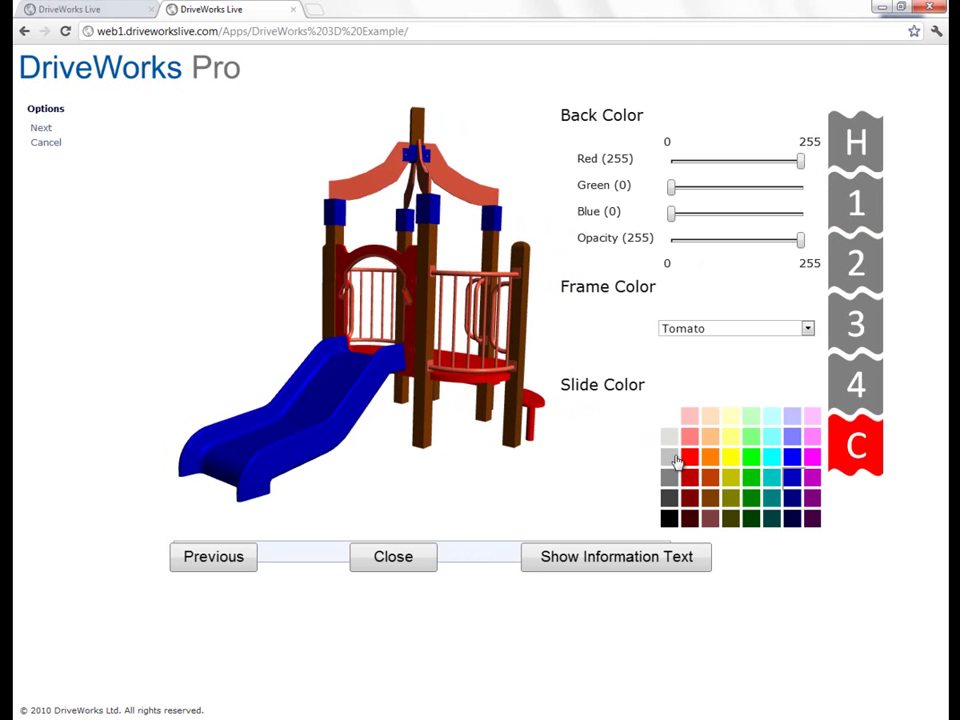
click(749, 501)
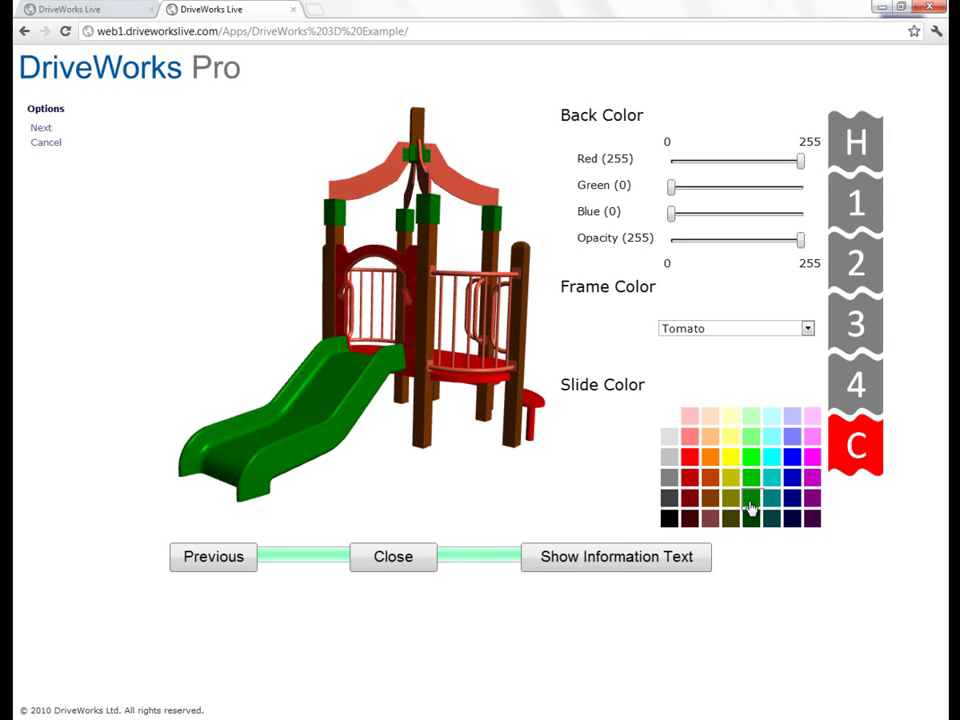
click(765, 330)
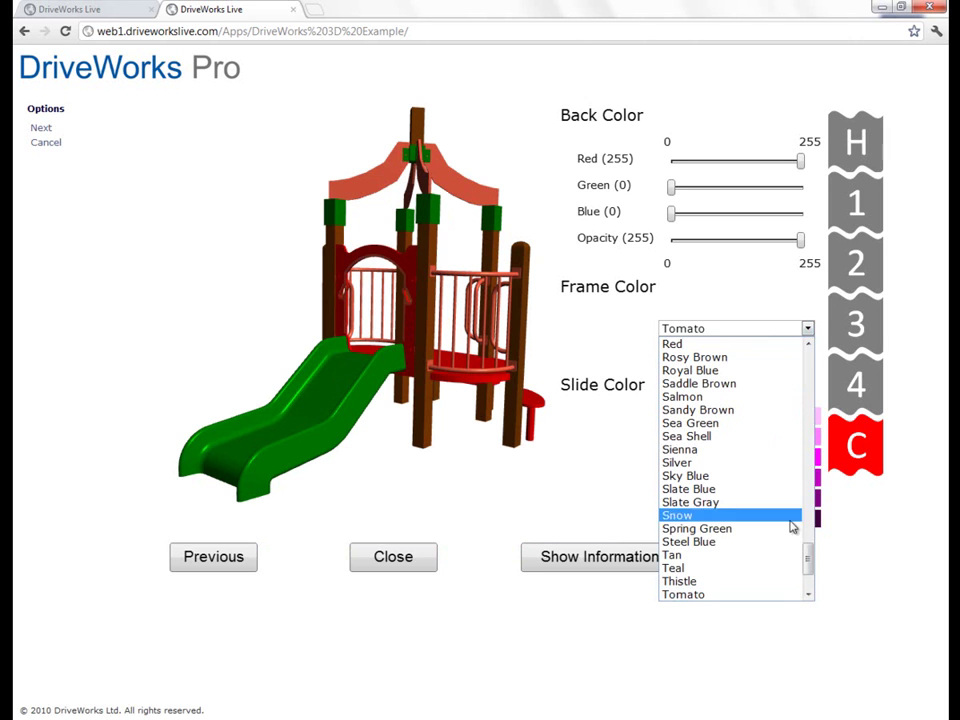
click(708, 463)
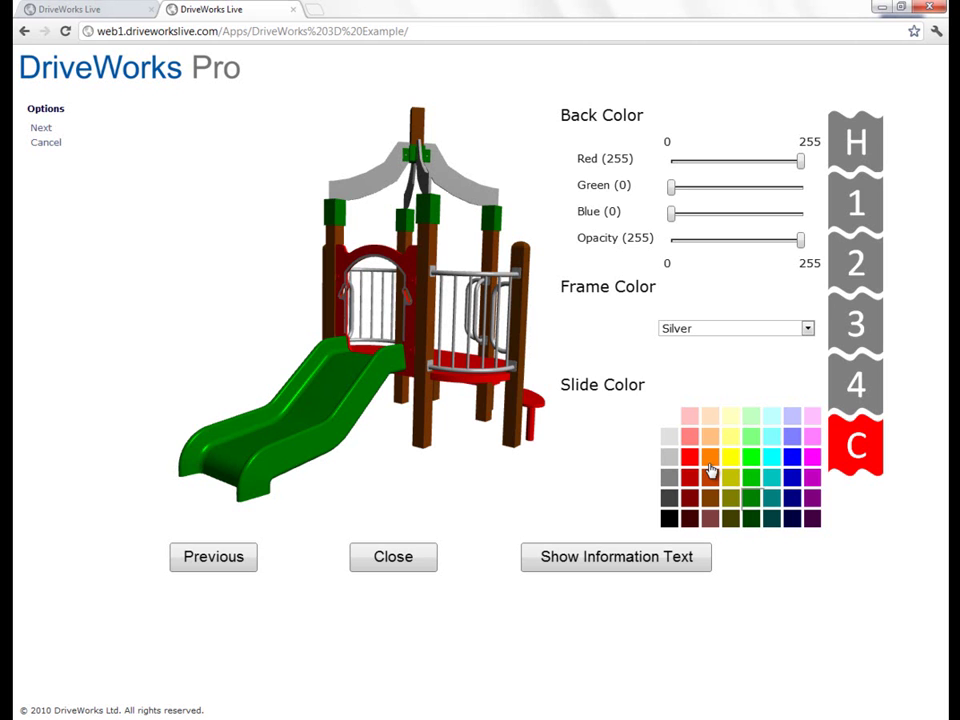
click(400, 563)
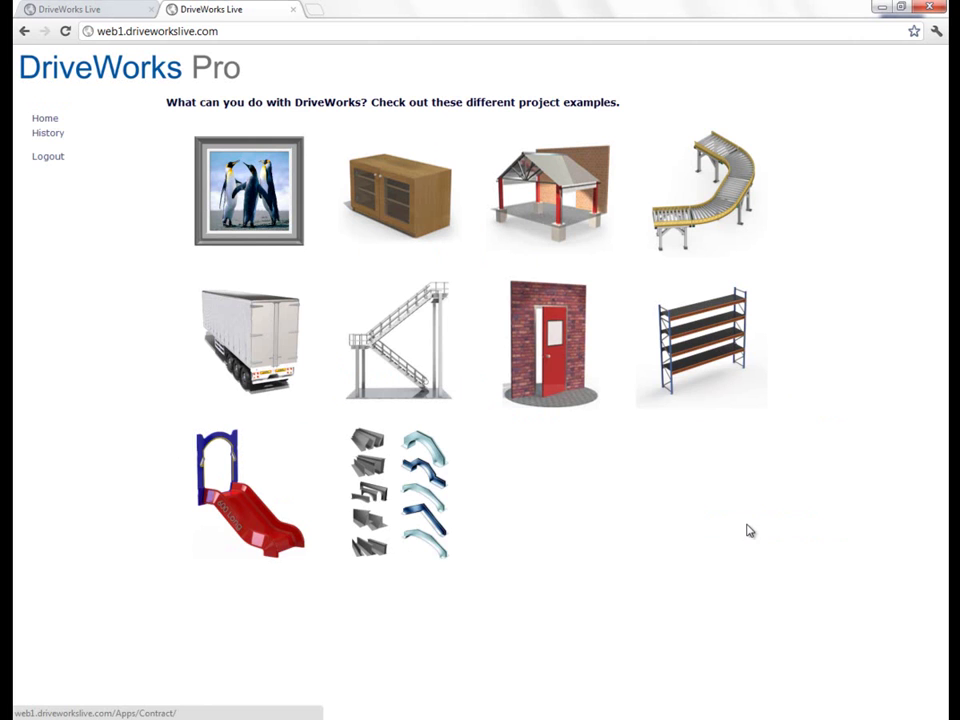
Step: Open the lintels example and set the account to an existing customer company
click(424, 497)
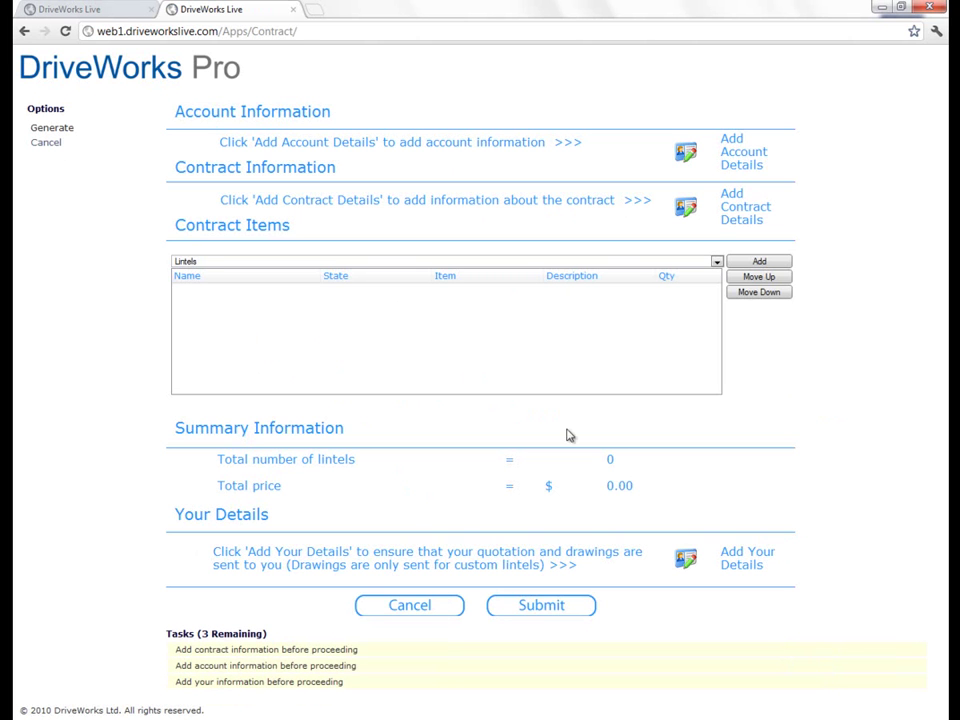
click(686, 151)
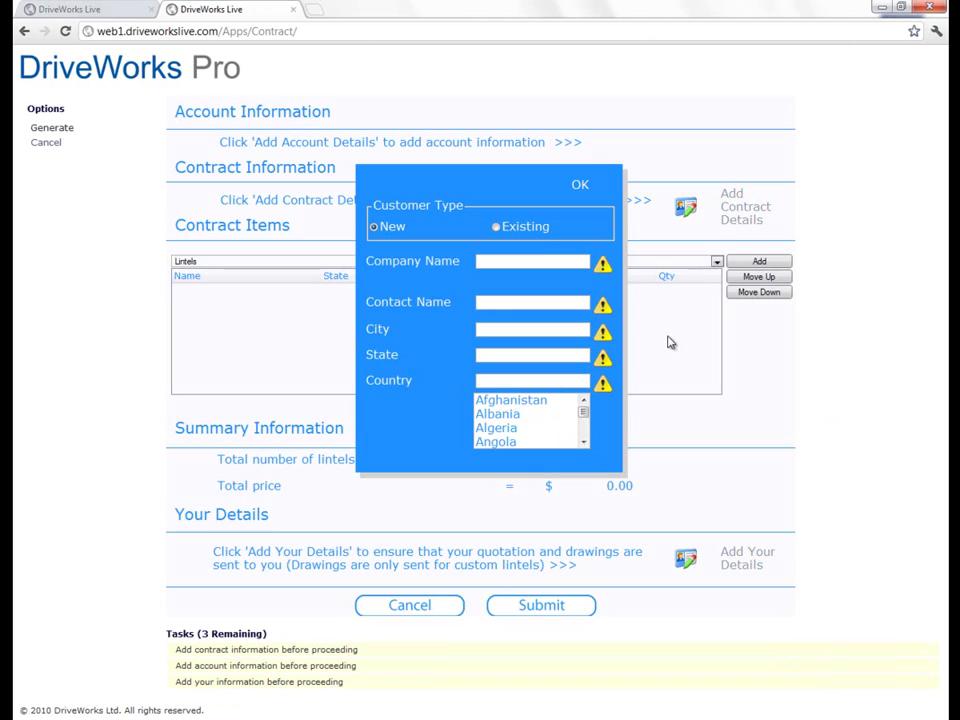
click(521, 228)
click(560, 261)
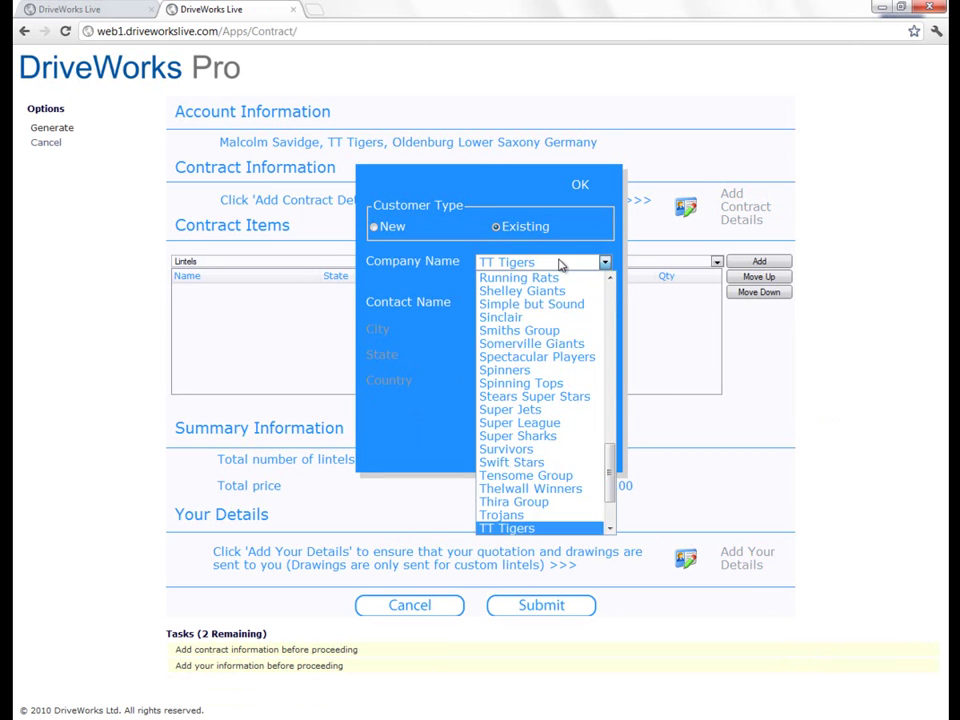
click(550, 438)
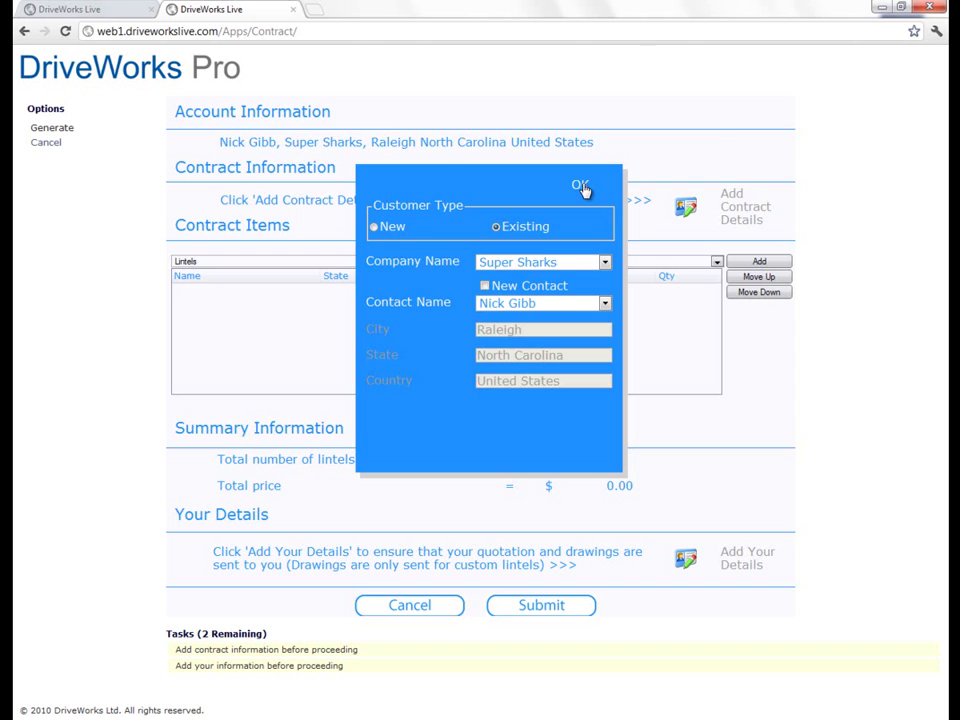
click(582, 188)
Step: Fill the contract's site address by copying it from the account details
click(684, 208)
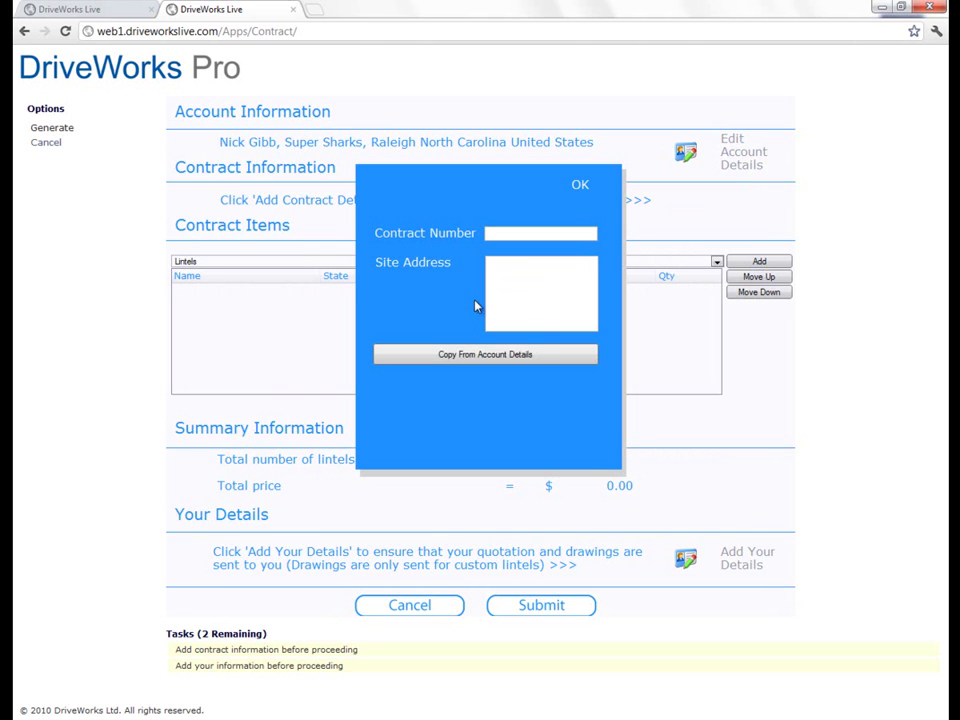
click(526, 356)
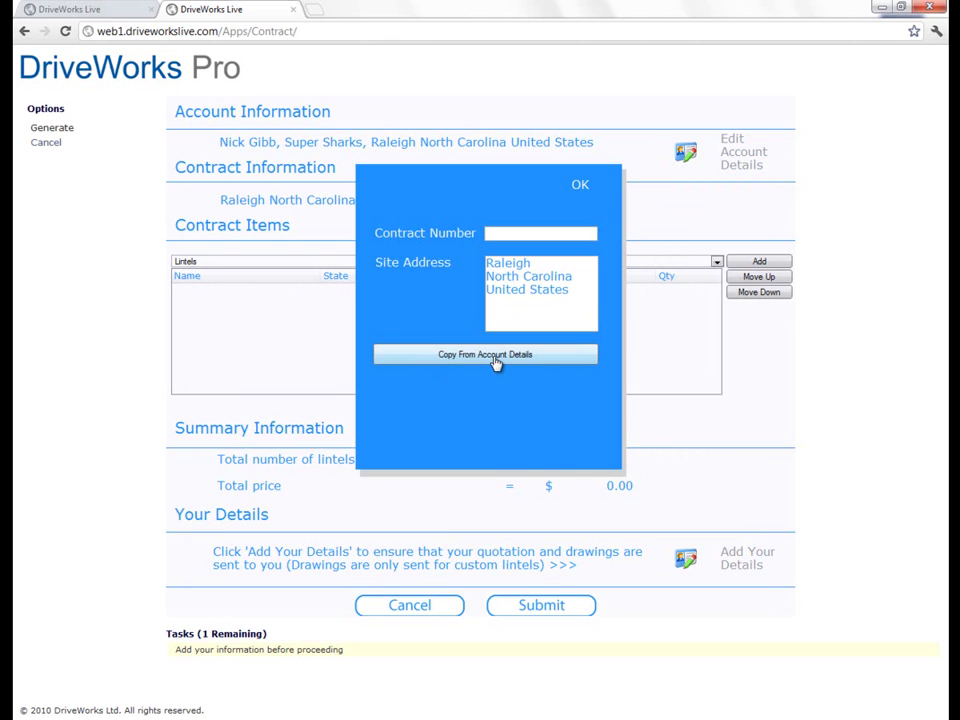
click(587, 189)
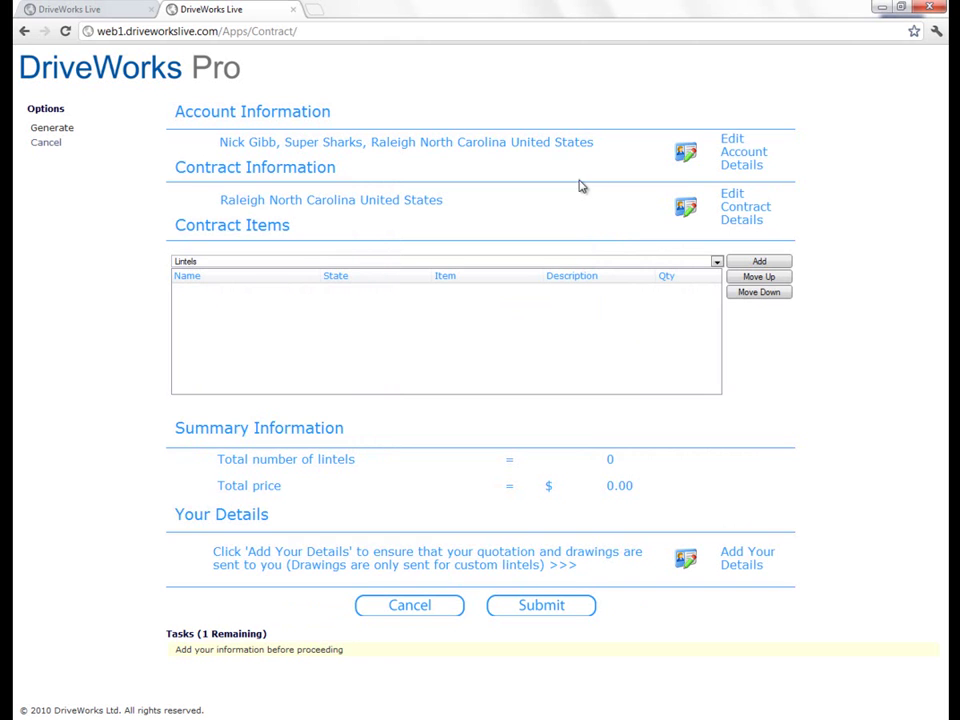
Step: Add a standard Cavity & Outer Leaf lintel, size 206, cut length 2547 mm, to the contract
click(760, 262)
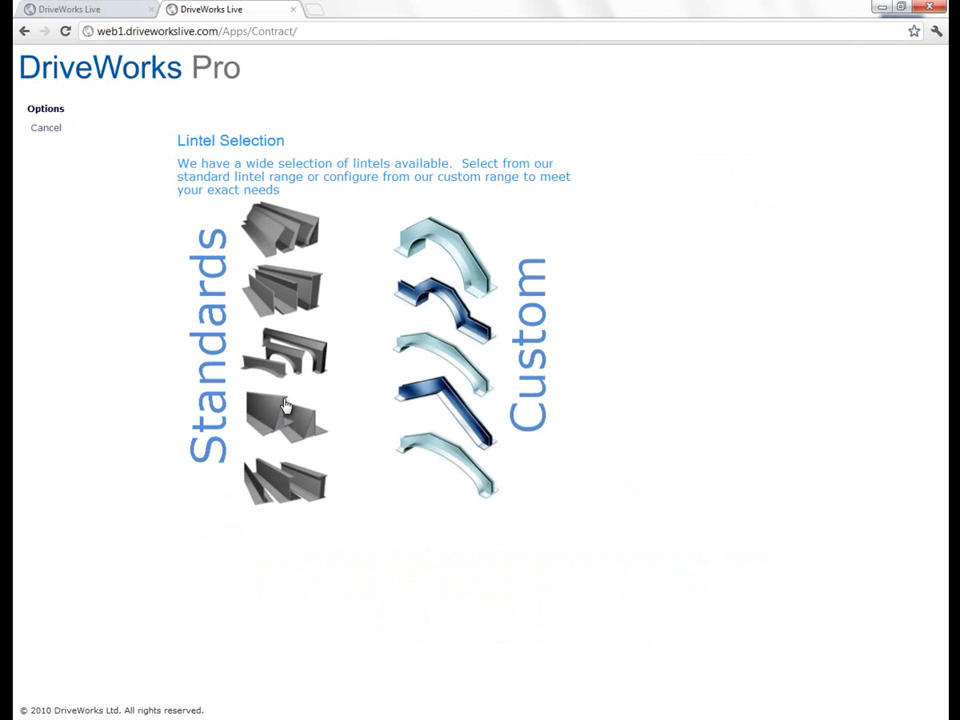
click(275, 485)
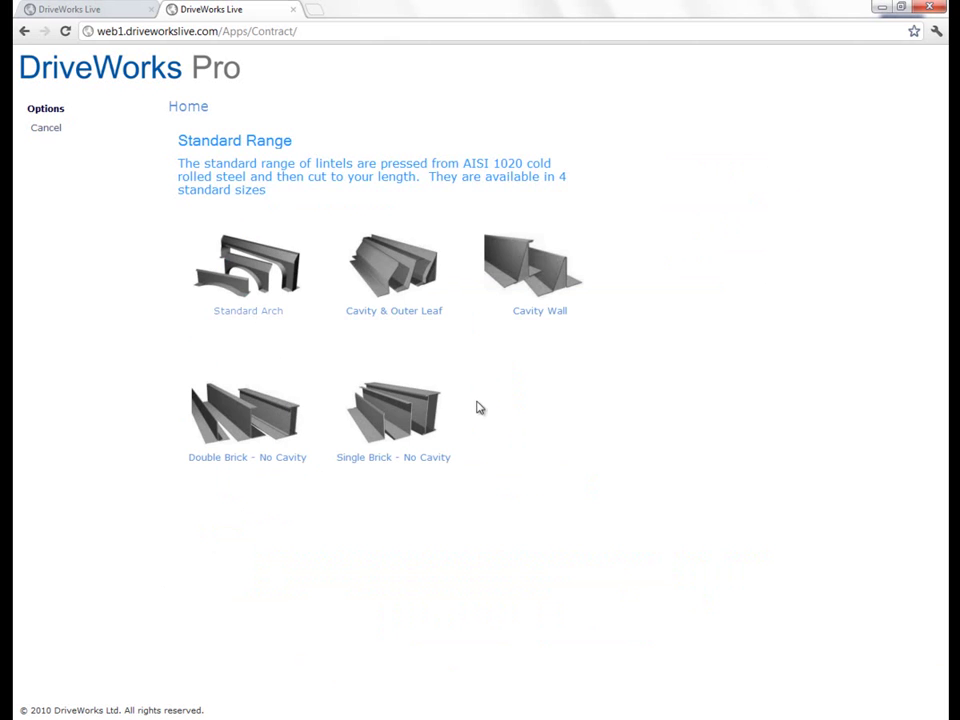
click(408, 277)
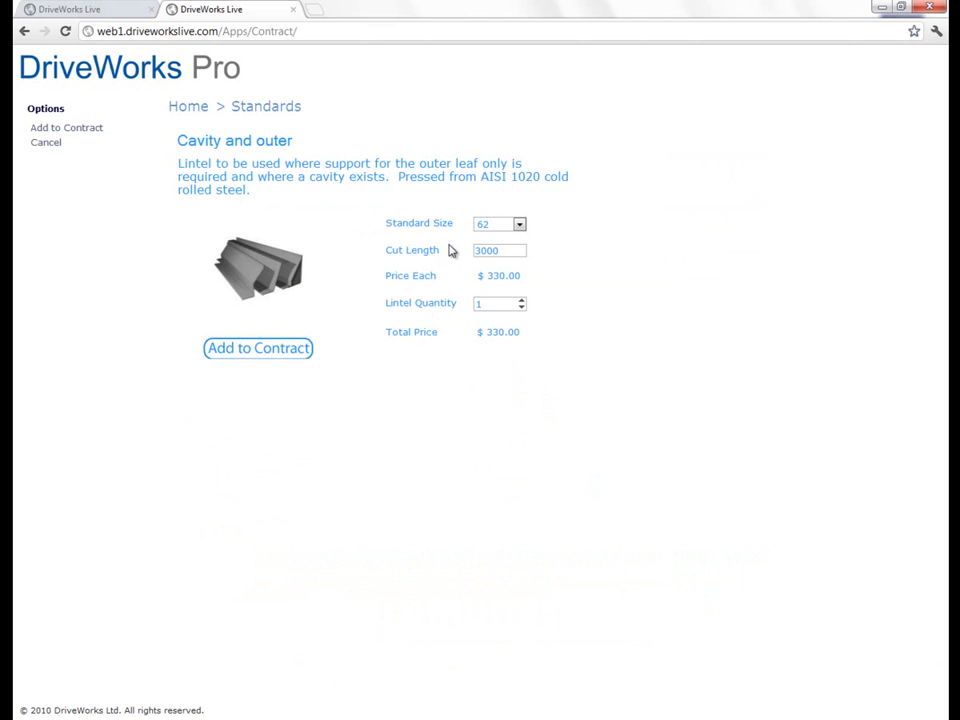
click(504, 224)
click(505, 264)
double_click(508, 251)
text(2547)
click(252, 352)
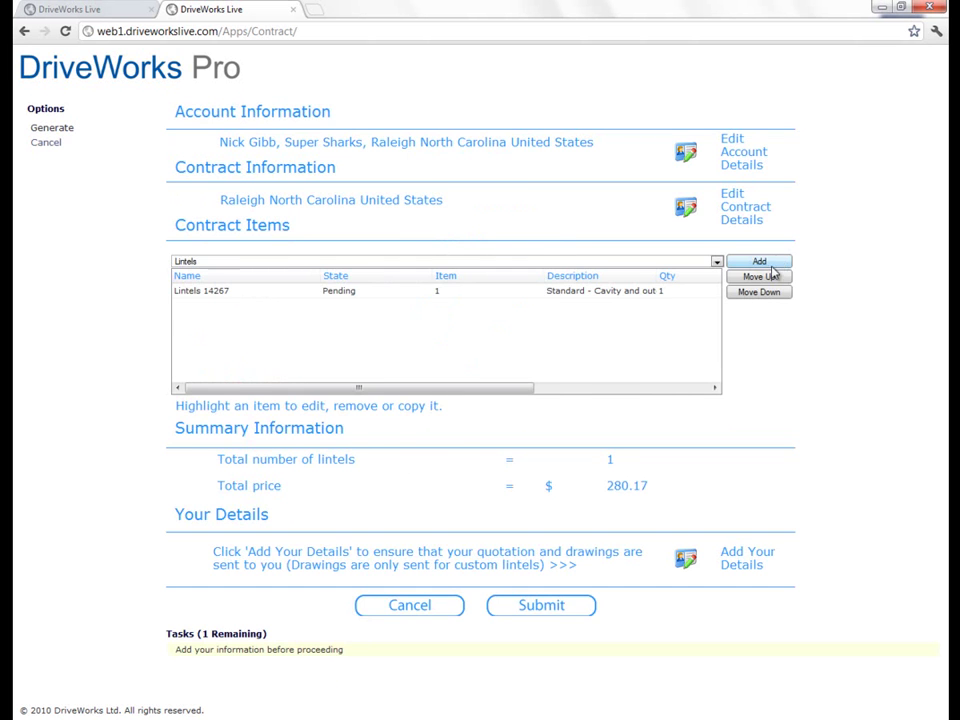
click(759, 262)
Step: Add an Apex Arch lintel with 3500 clear span, 440 end bearing and 220 inner leaf
click(452, 334)
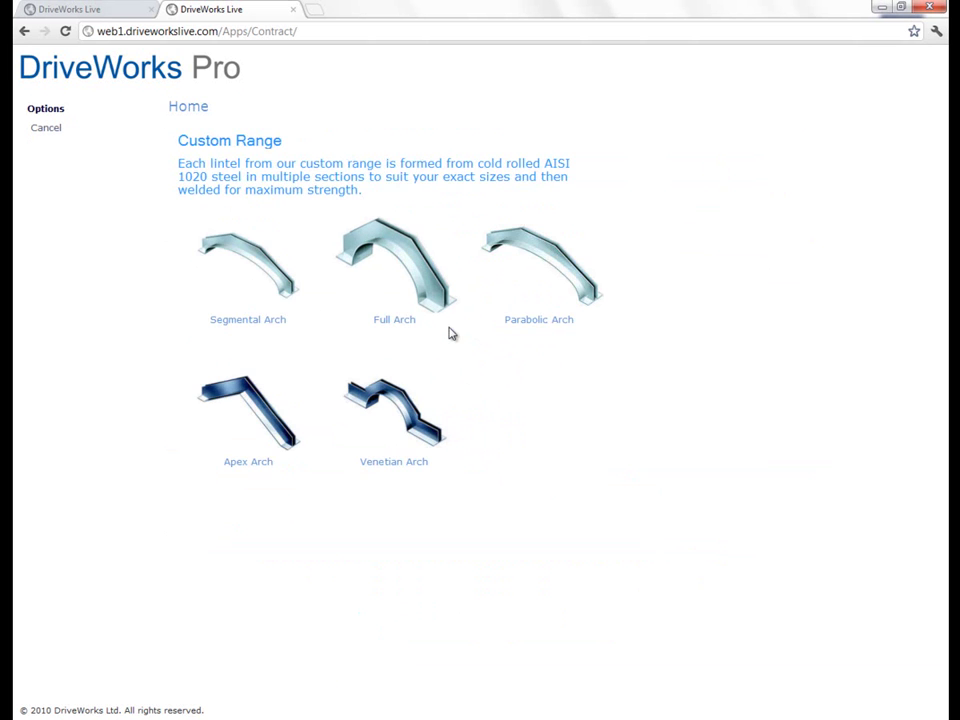
click(259, 420)
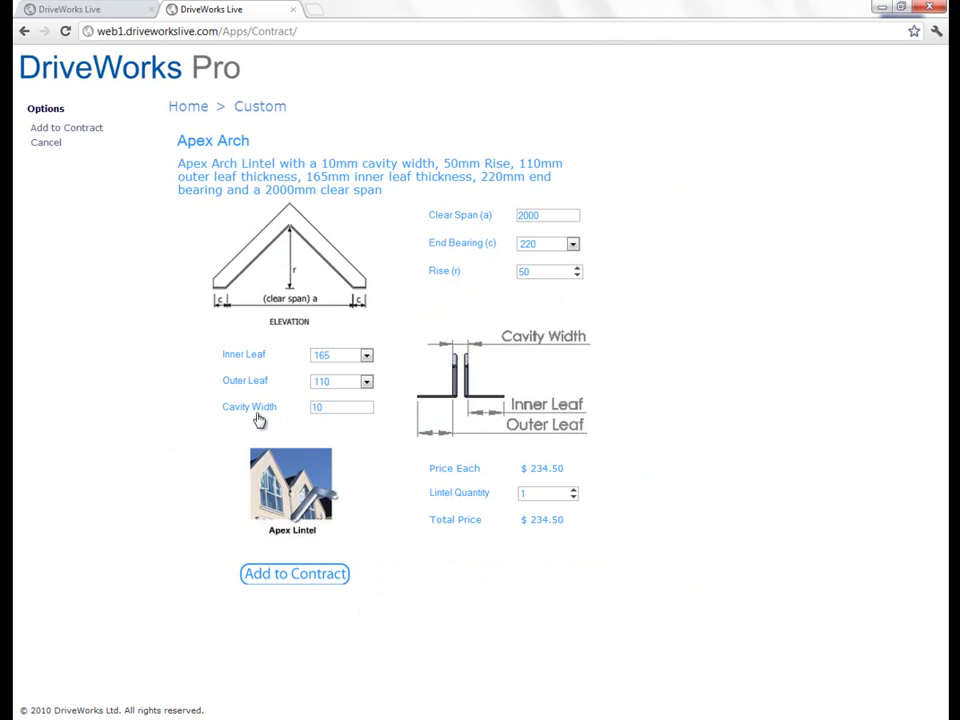
double_click(564, 214)
text(3500)
click(571, 243)
click(560, 268)
click(366, 355)
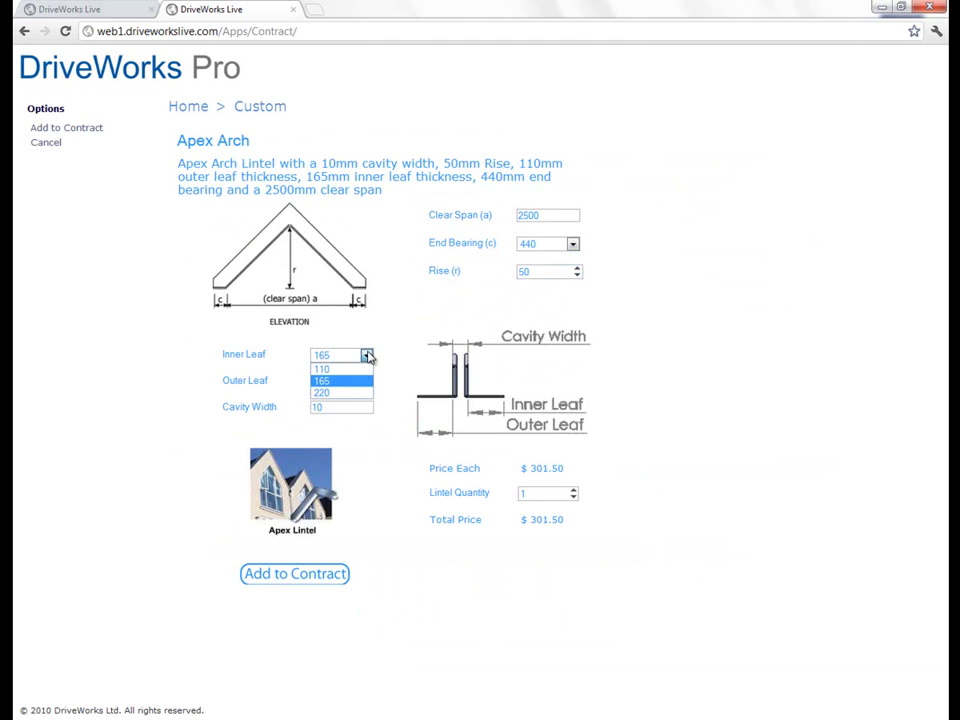
click(338, 394)
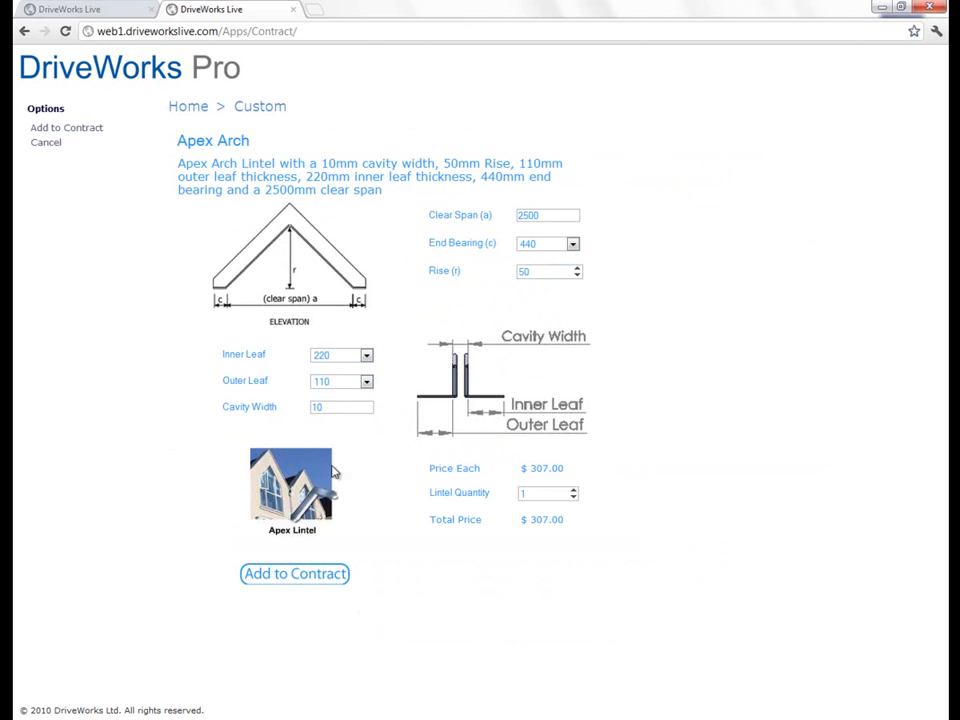
click(300, 575)
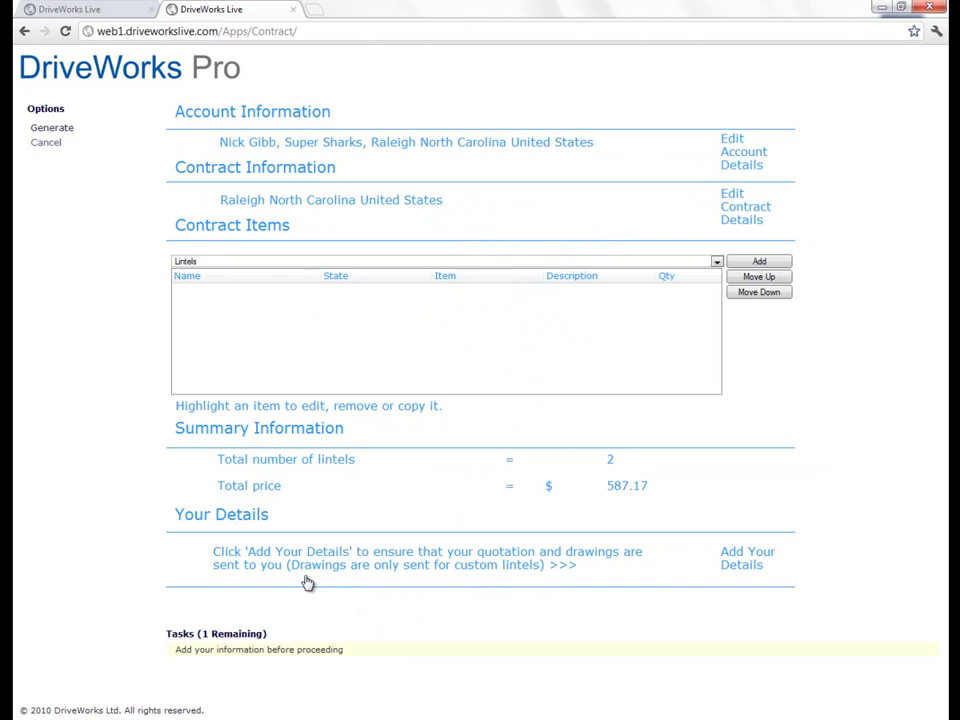
Step: Add a custom Full Arch lintel with a 220 inner leaf thickness
click(765, 264)
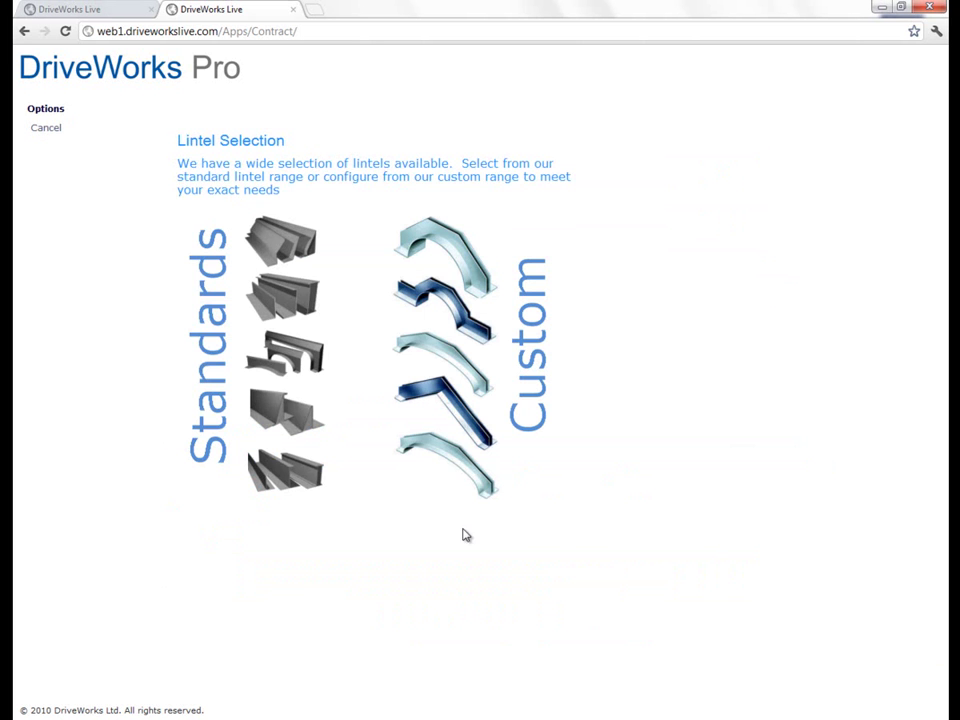
click(421, 369)
click(415, 262)
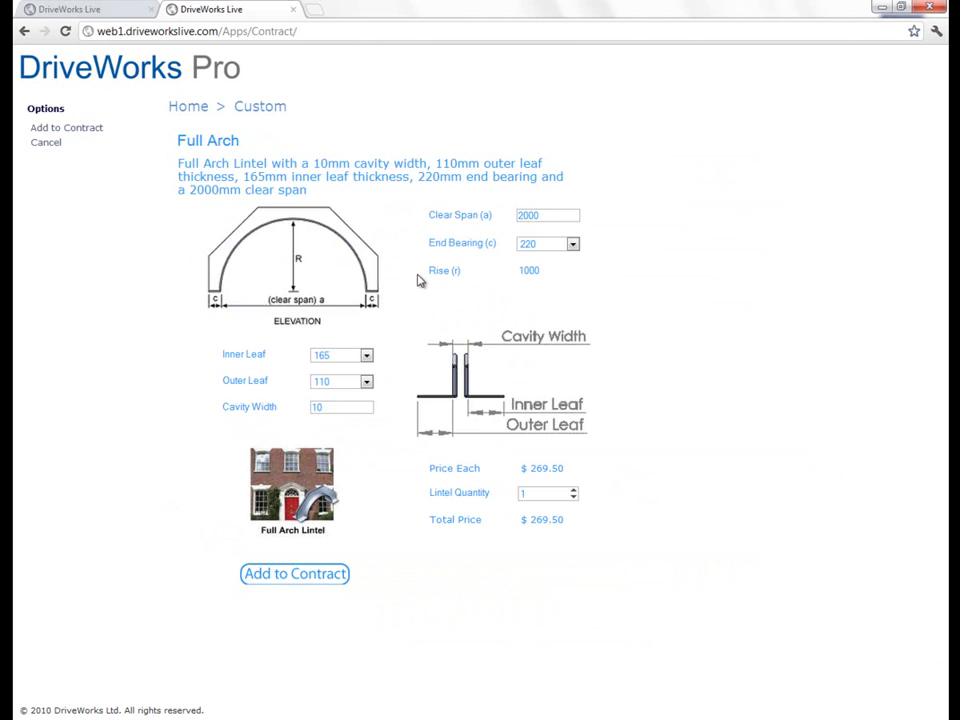
click(366, 355)
click(338, 393)
click(328, 582)
Step: Add a custom Parabolic Arch lintel with a 220 inner leaf thickness
click(745, 264)
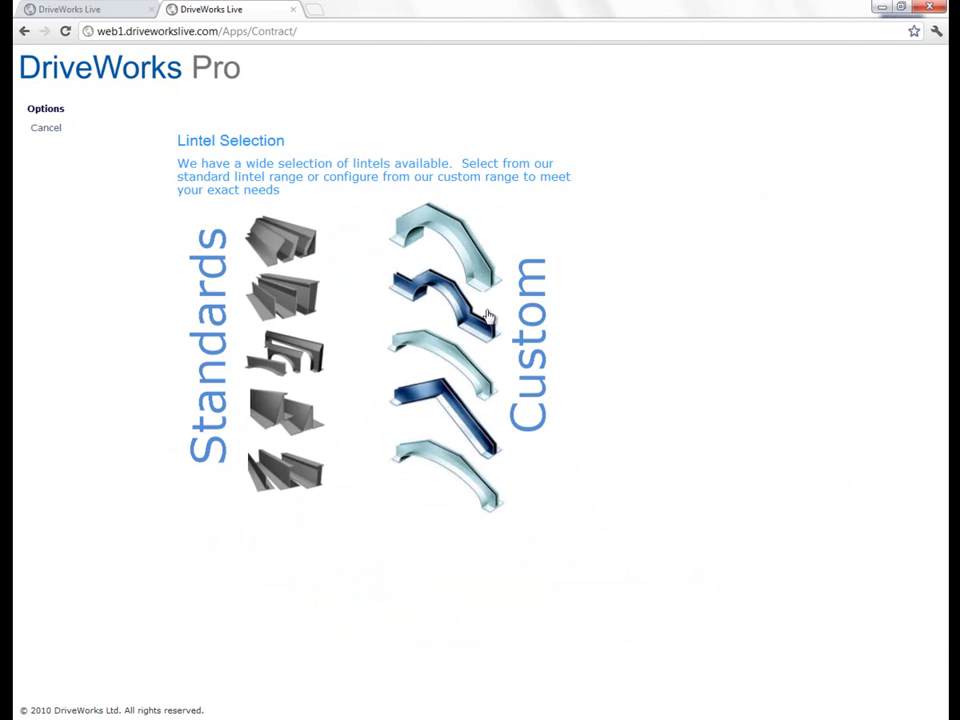
click(487, 317)
click(557, 270)
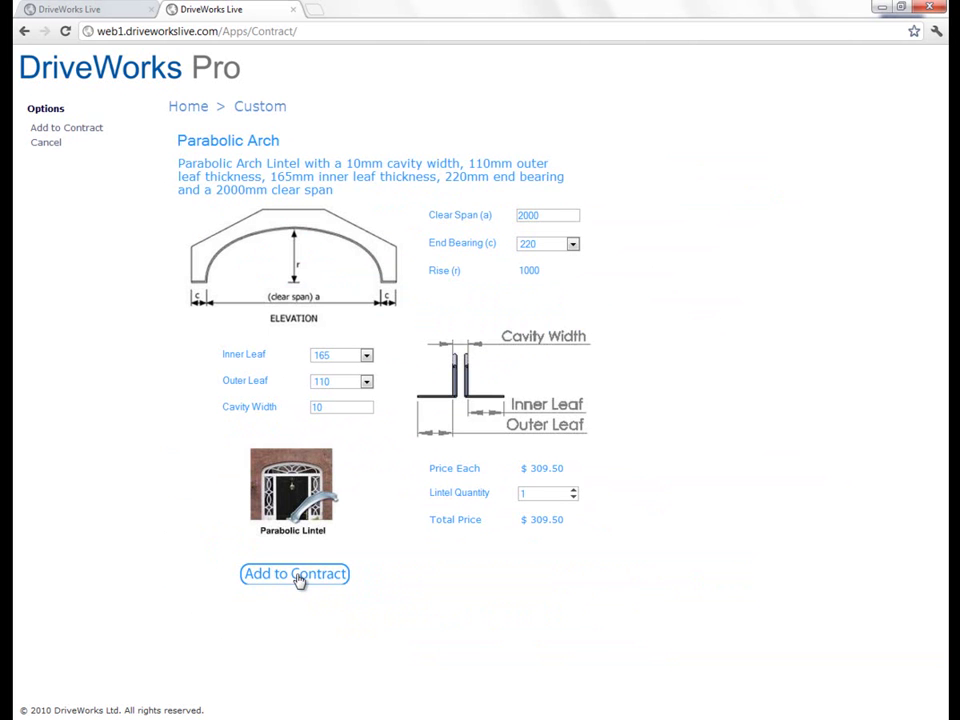
click(333, 357)
click(325, 392)
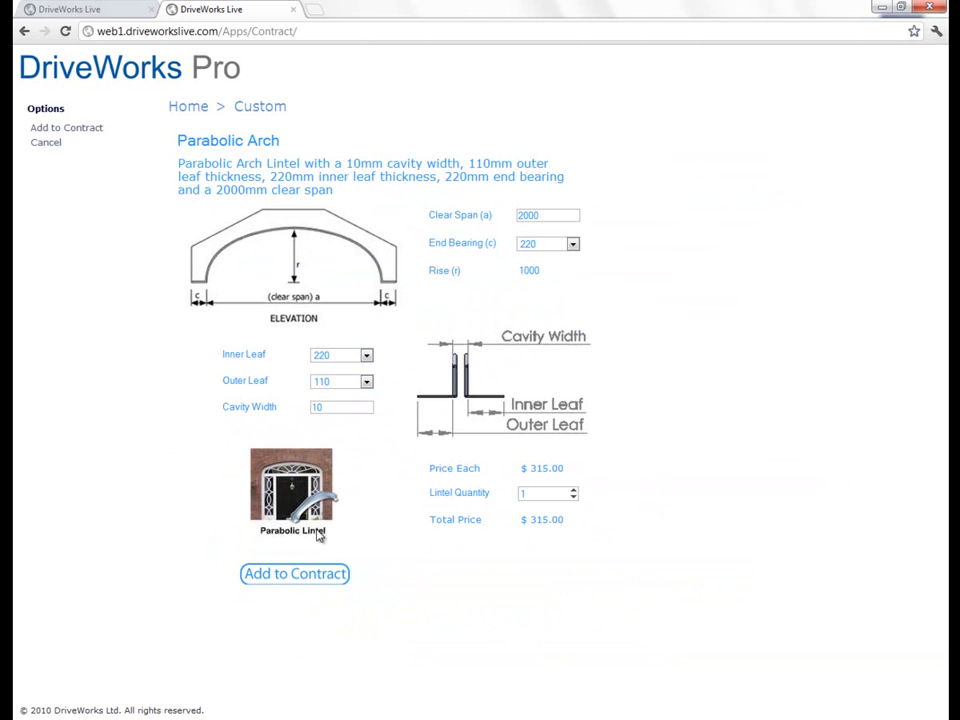
click(308, 574)
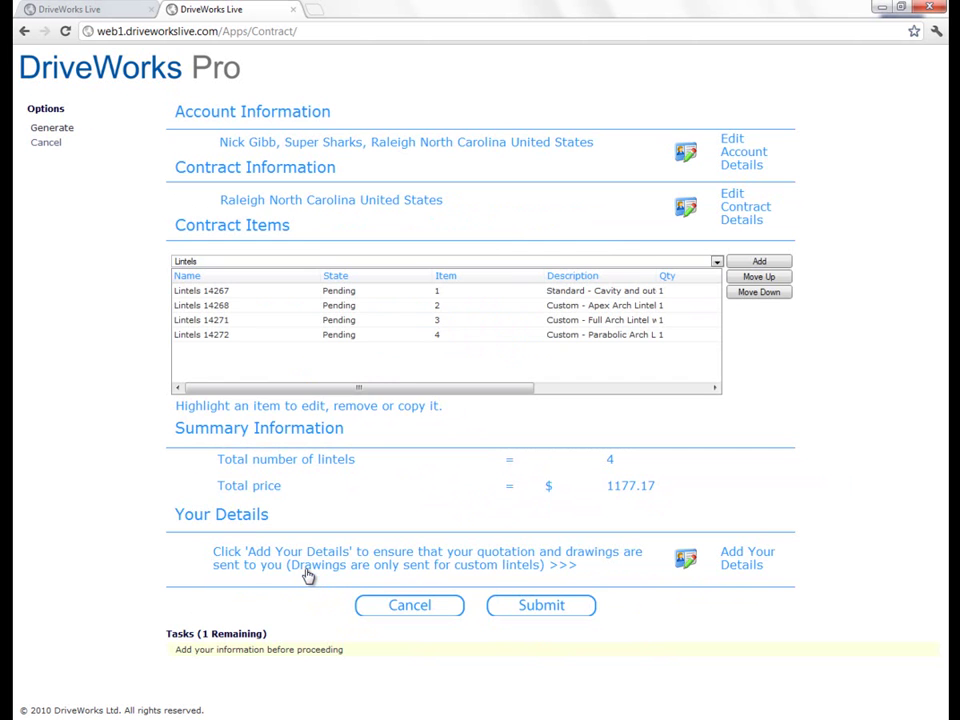
Step: Add a Double Brick - No Cavity lintel and a Standard Arch lintel to the contract
click(759, 262)
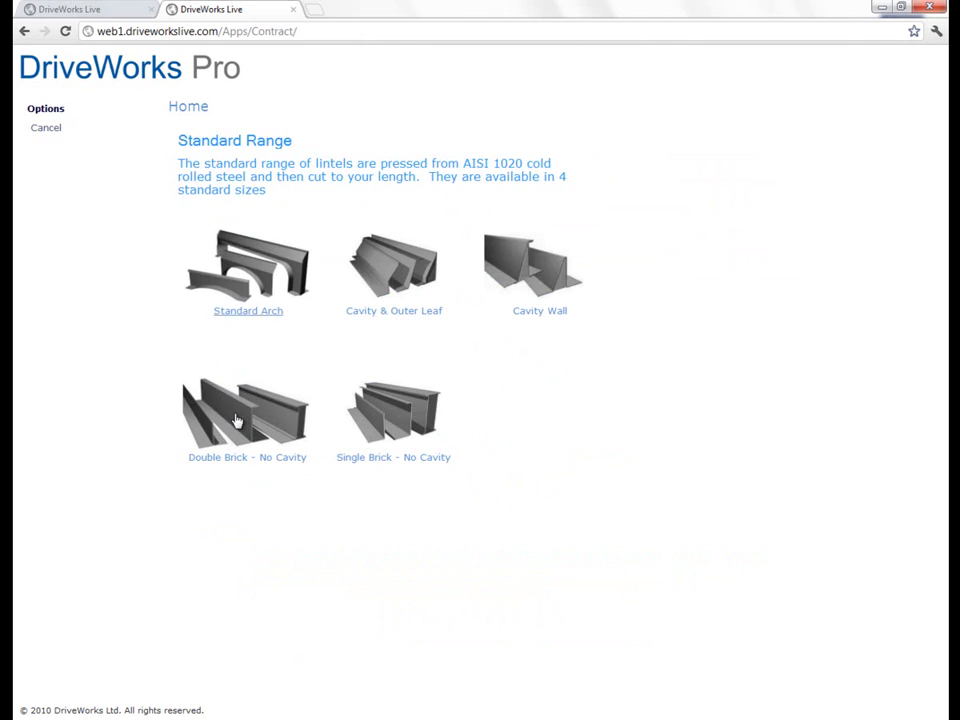
click(236, 418)
click(246, 350)
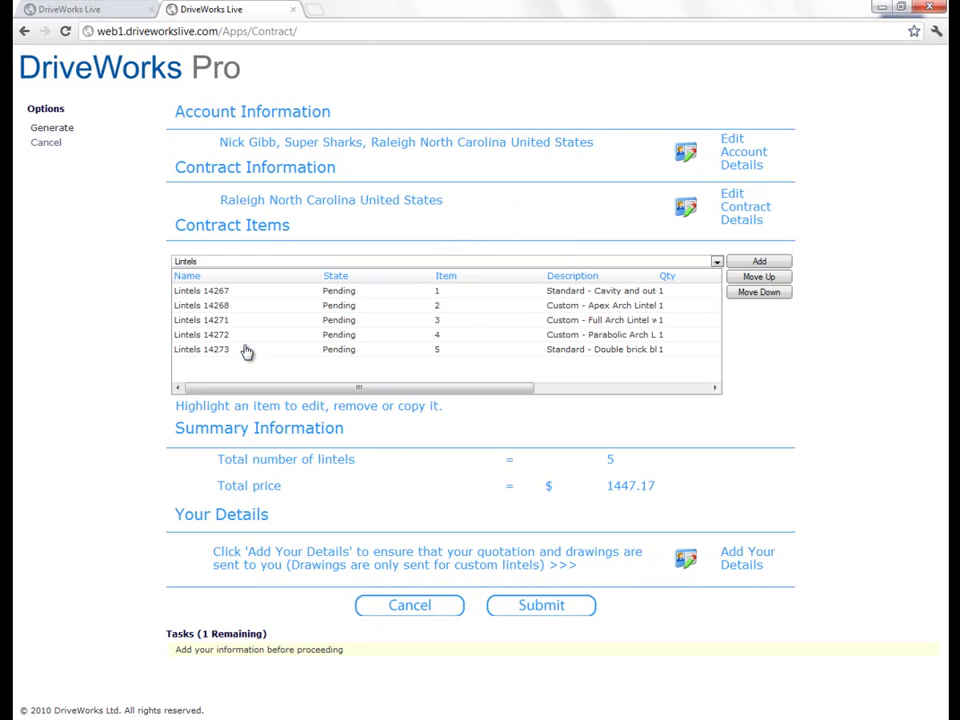
click(781, 268)
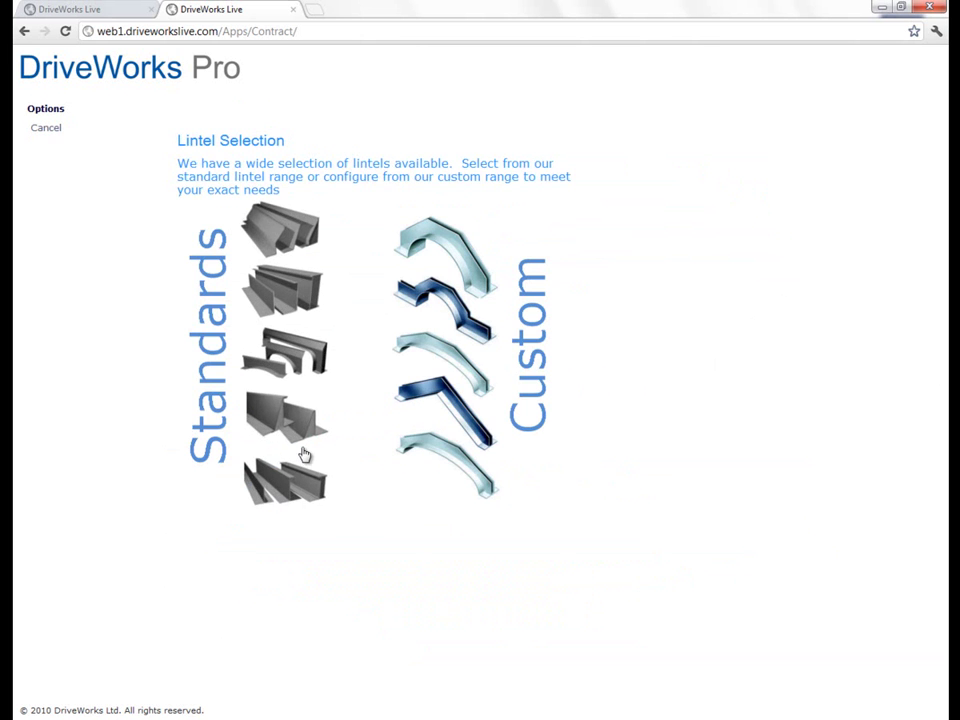
click(300, 452)
click(281, 296)
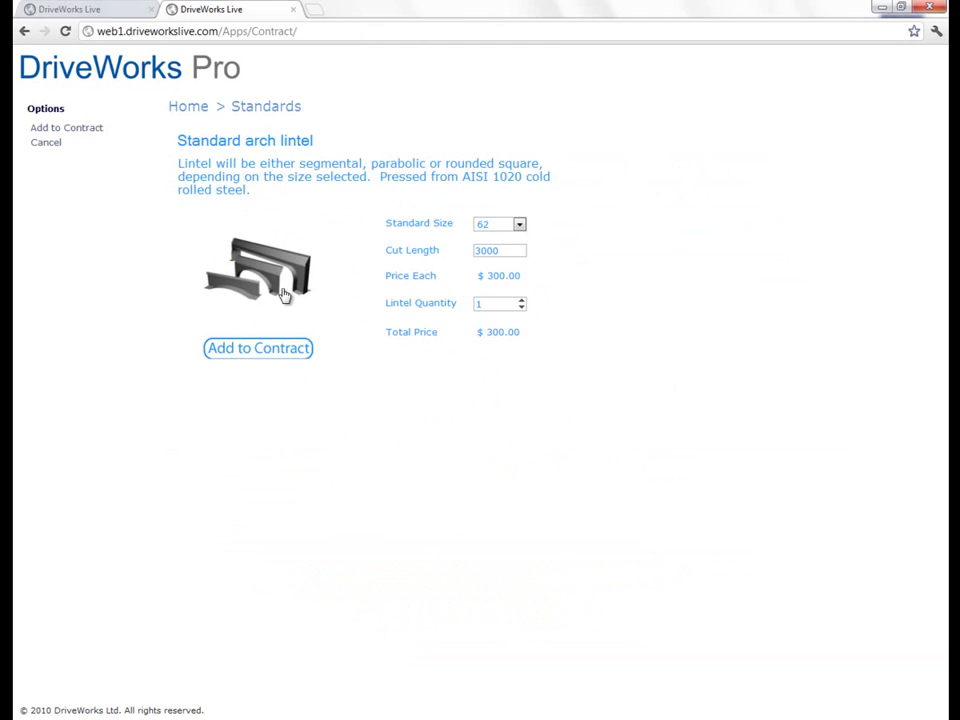
click(291, 352)
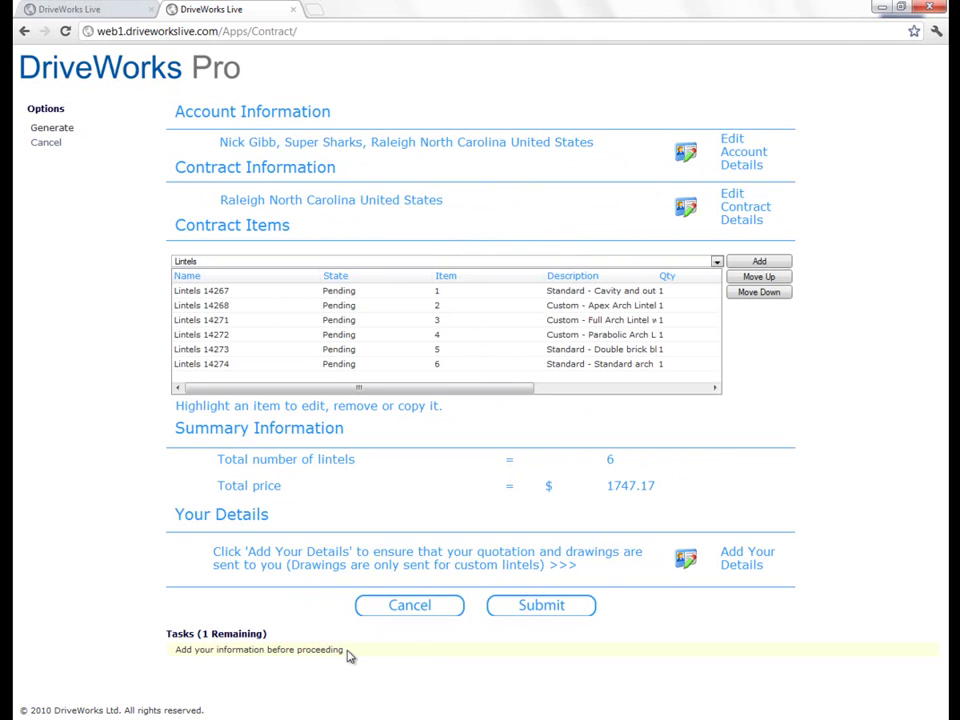
Step: Fill in Your Details with the requester's name, company DriveWorks and their e-mail address
click(686, 562)
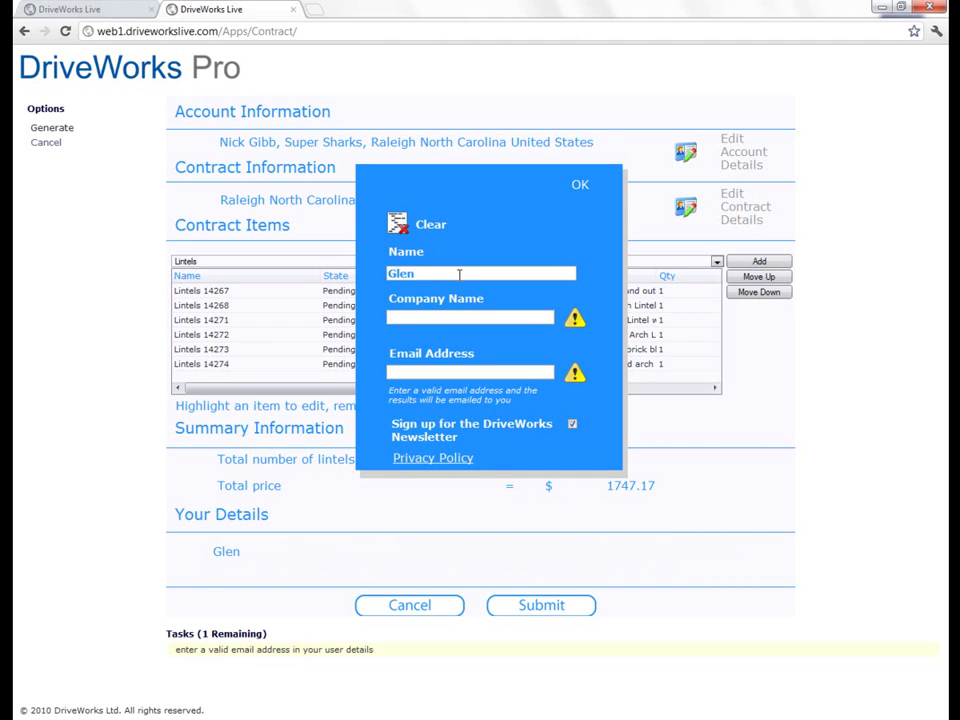
text(DriveWorks)
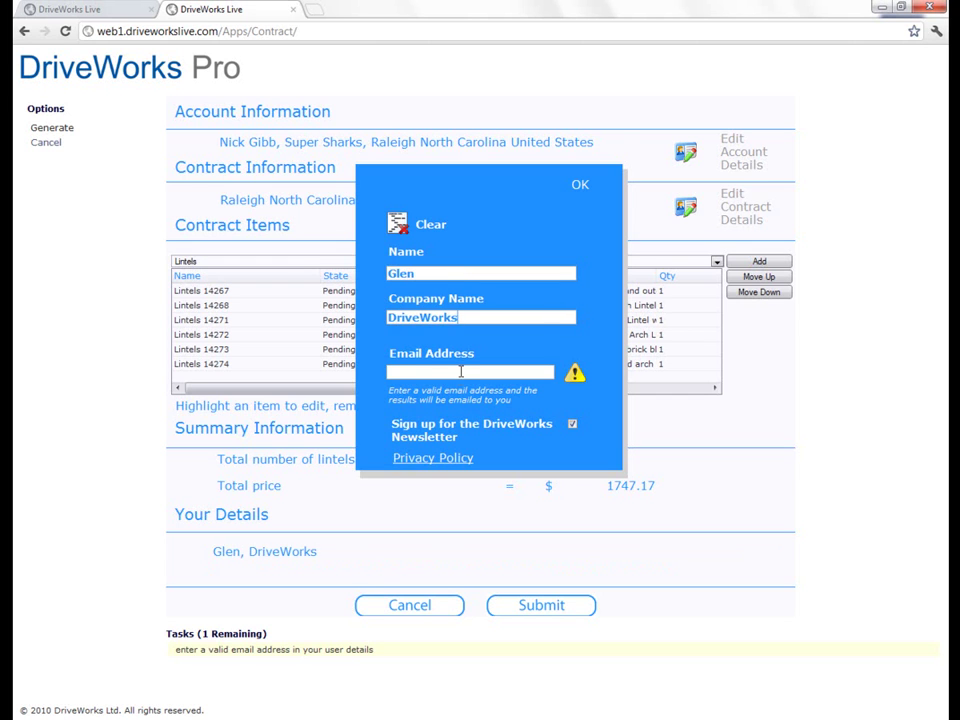
click(461, 375)
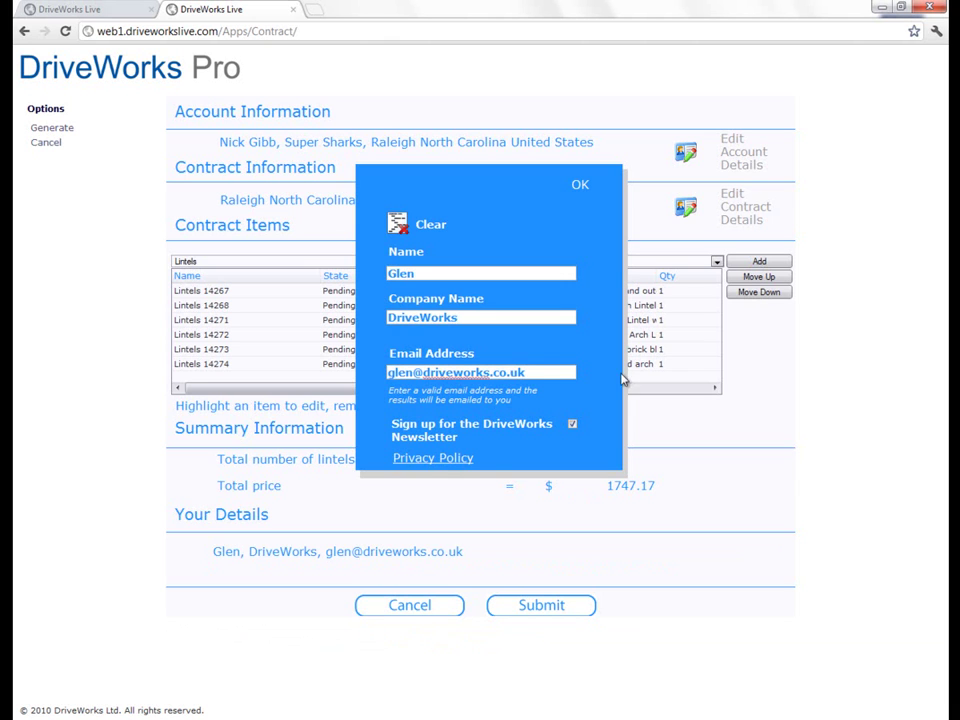
click(580, 188)
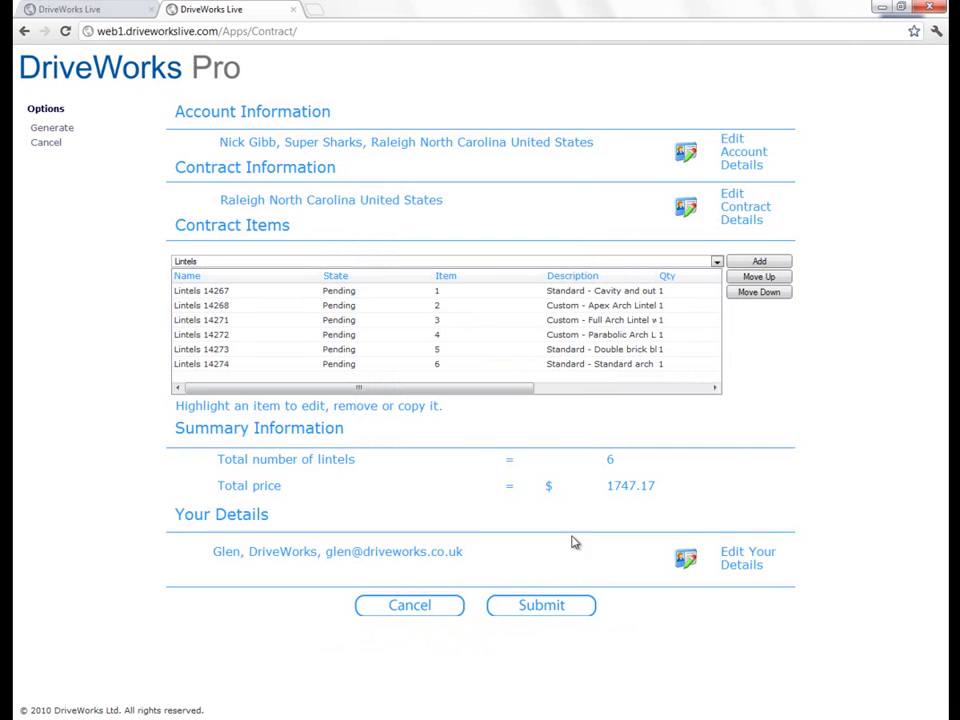
Step: Submit the contract, view the generated HTML quote, then return to the home page
click(556, 608)
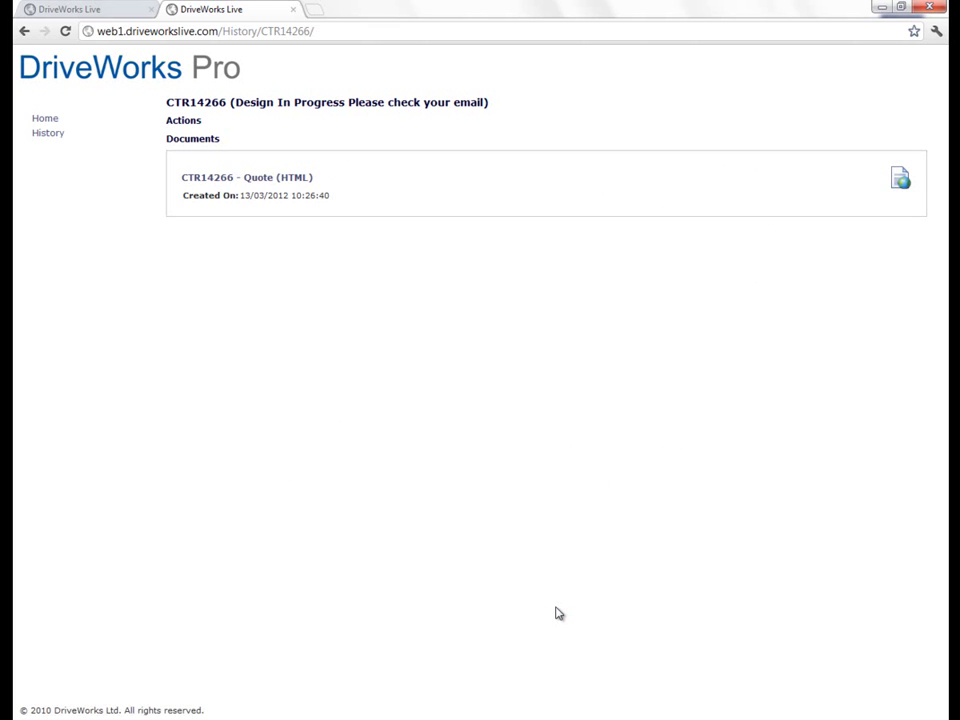
click(261, 180)
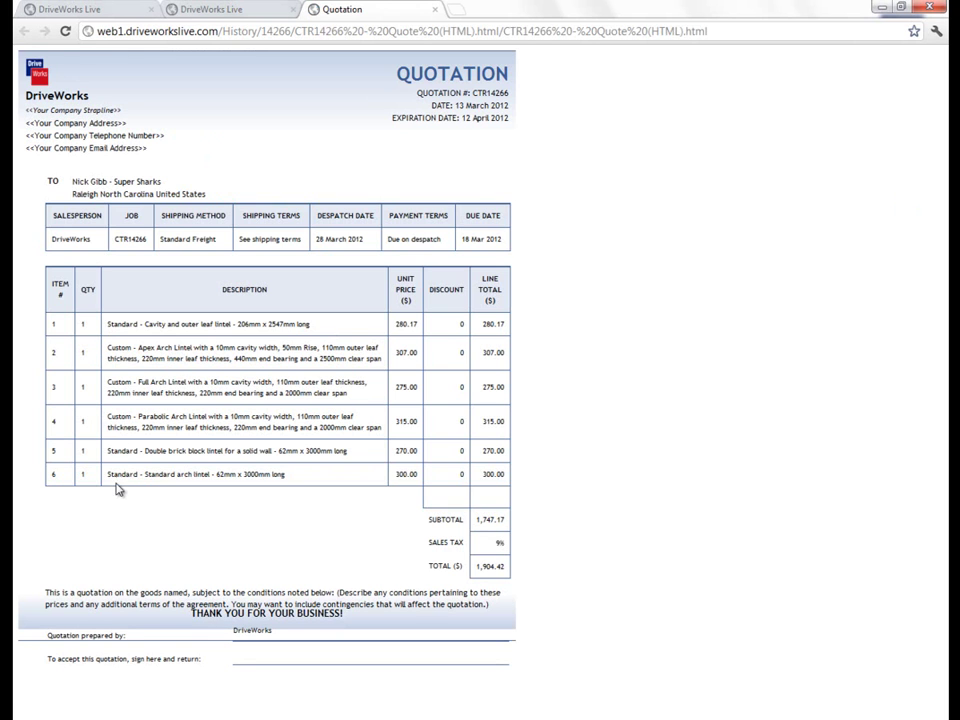
click(434, 9)
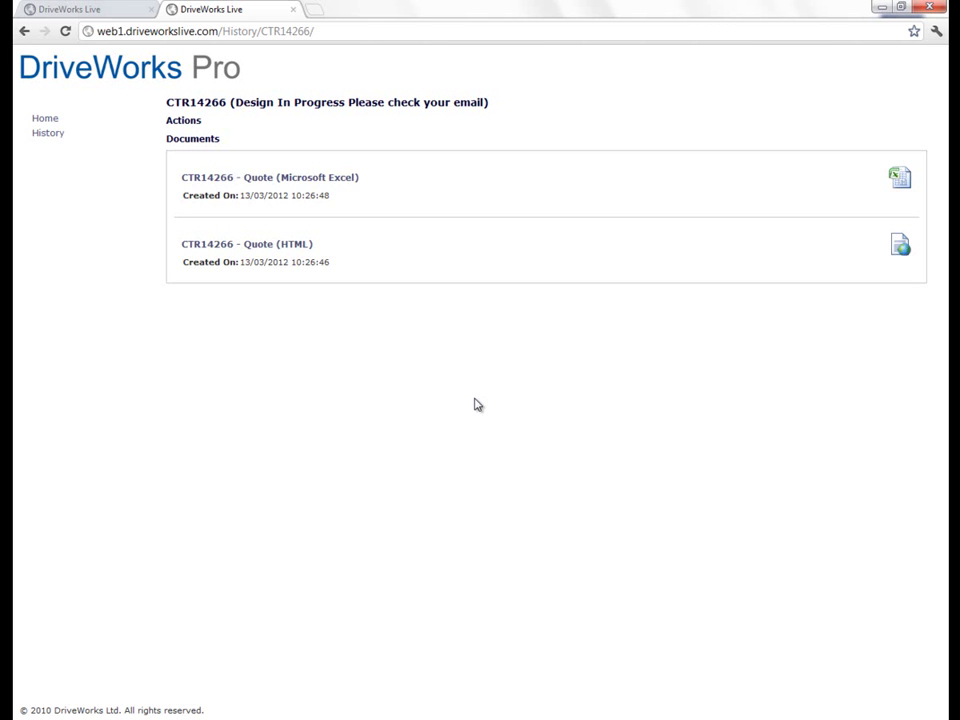
click(57, 120)
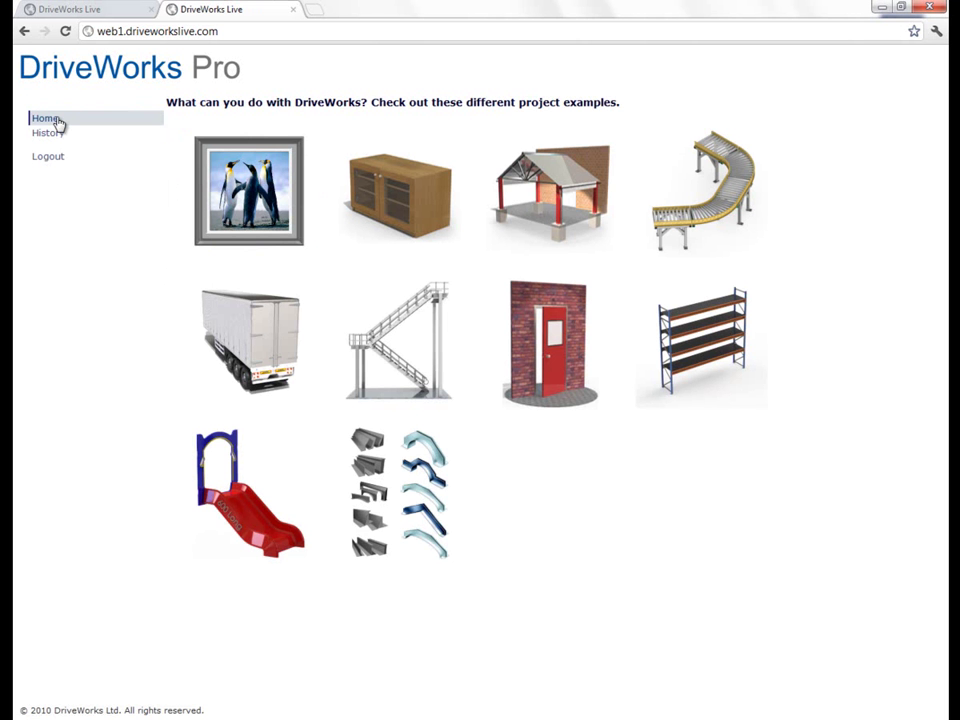
Step: Open the alternative configuration site and log in with the guest account
click(293, 10)
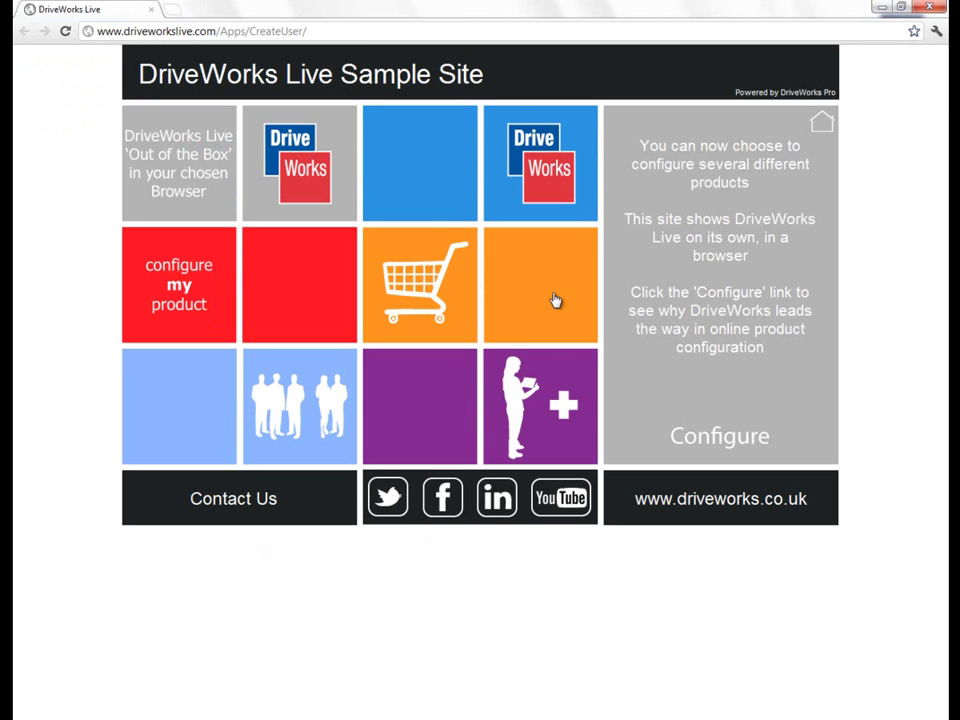
click(750, 446)
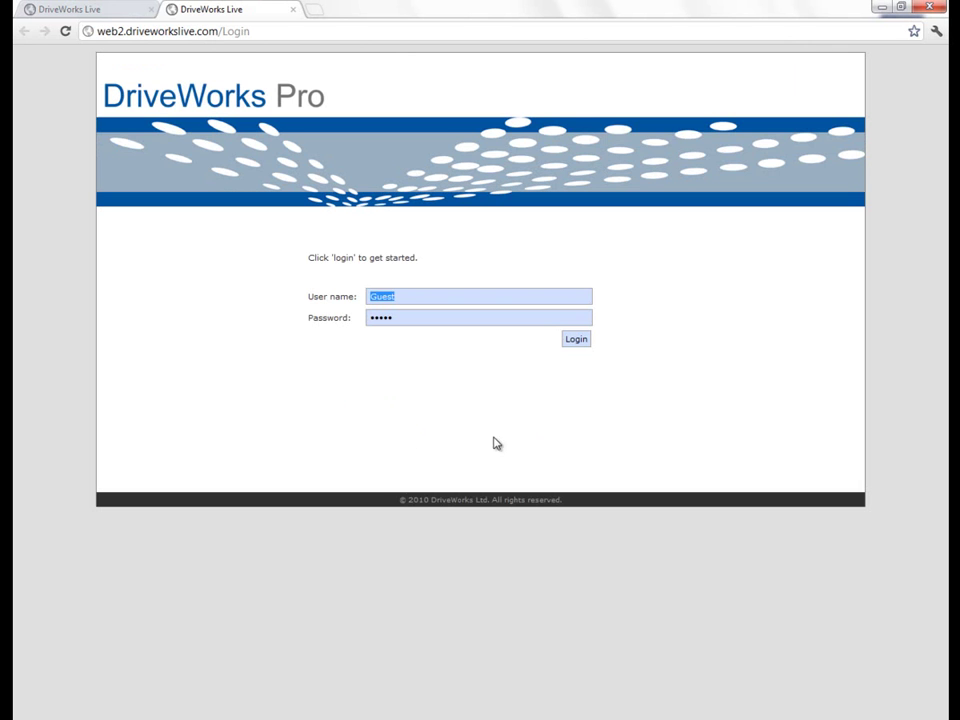
click(574, 343)
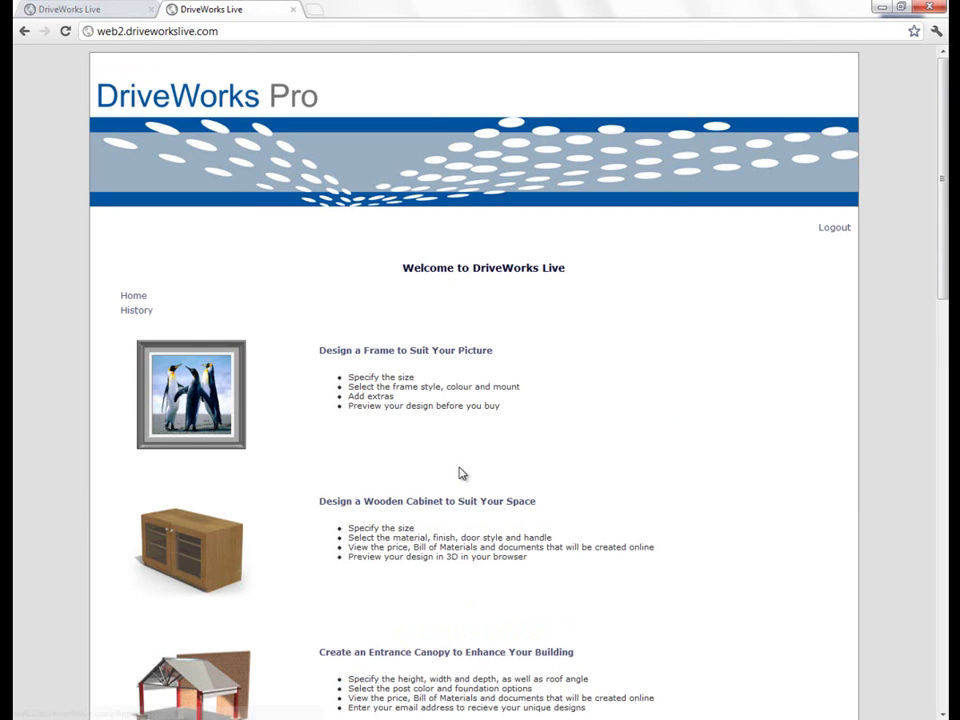
scroll(461, 470, down, 3)
scroll(549, 512, down, 4)
scroll(549, 508, up, 3)
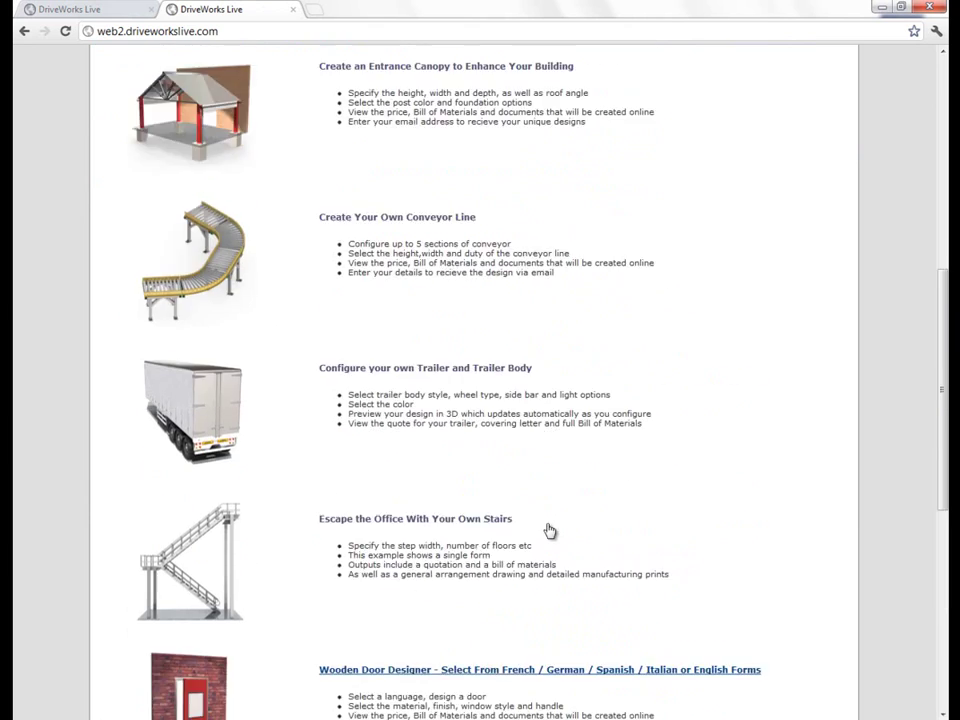
scroll(549, 530, up, 5)
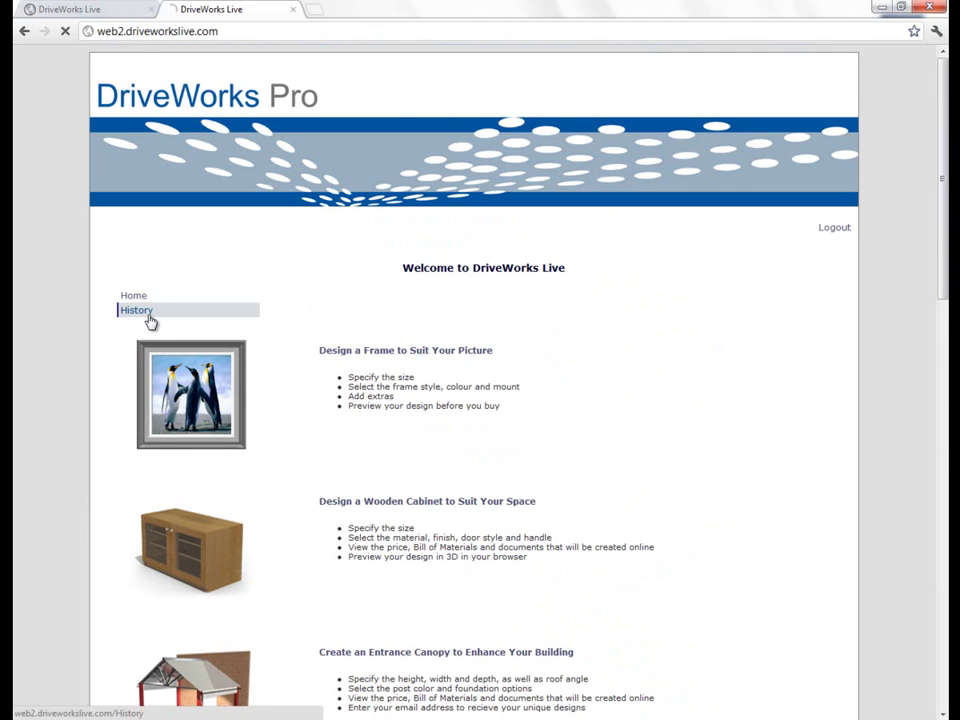
Step: Browse the History list of recent projects, then close the tab
click(148, 316)
scroll(538, 516, down, 9)
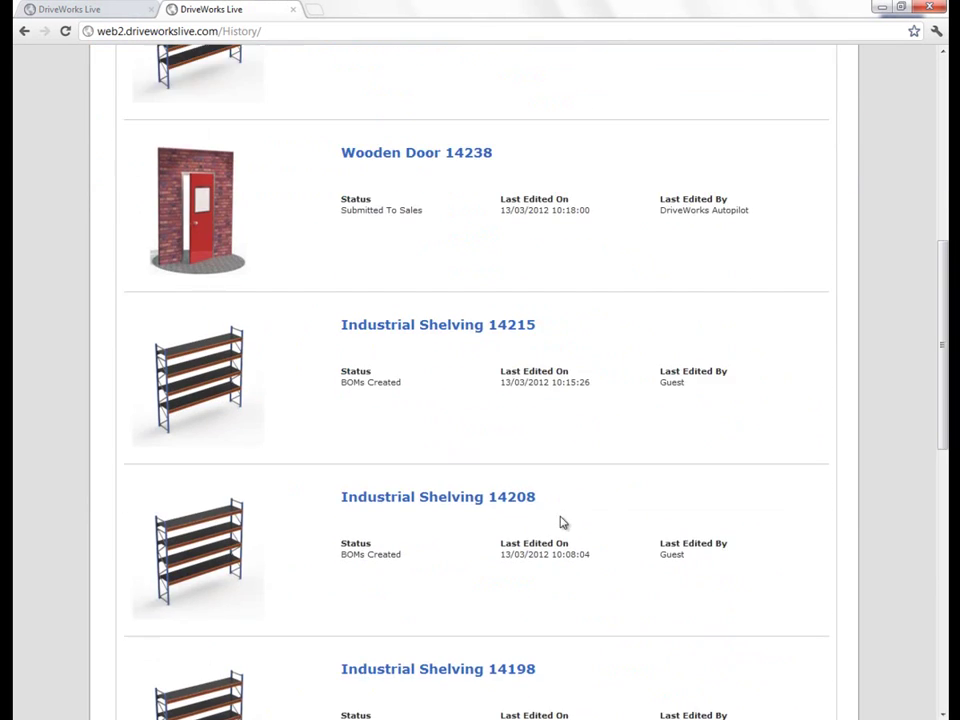
scroll(565, 523, down, 5)
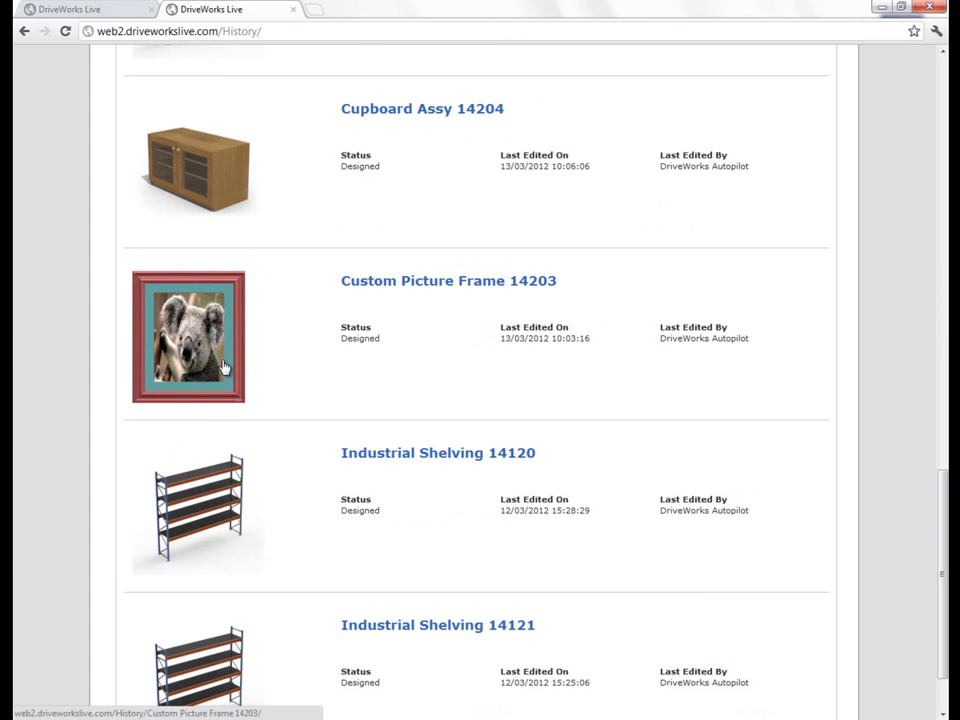
click(294, 11)
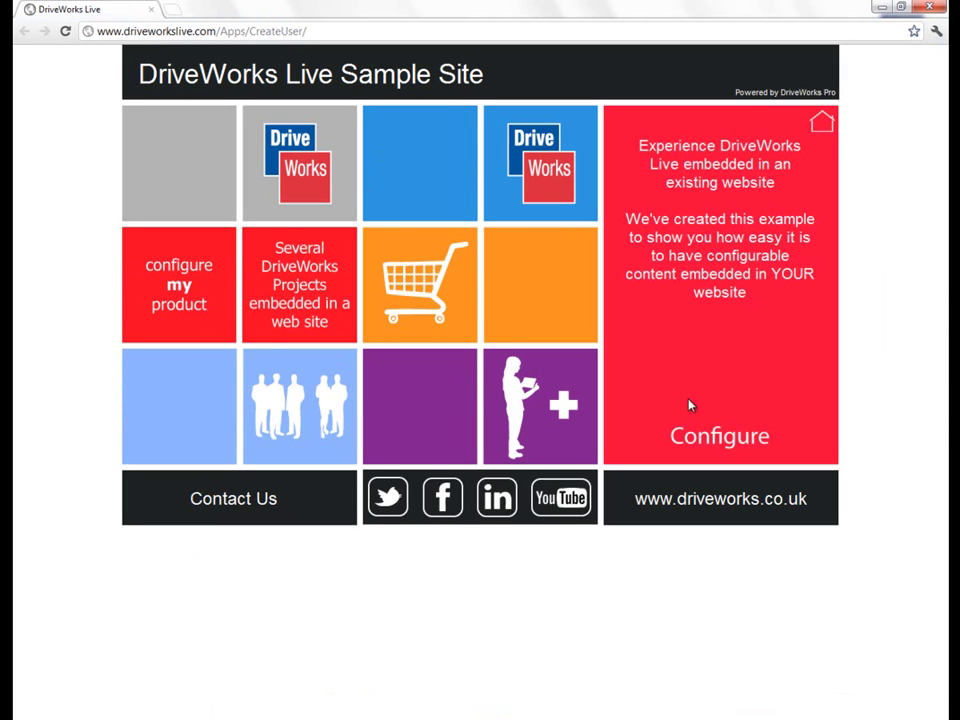
Step: Open the Trailer Design configurator on configuremyproduct.com and rotate the Rigid Box trailer model
click(714, 447)
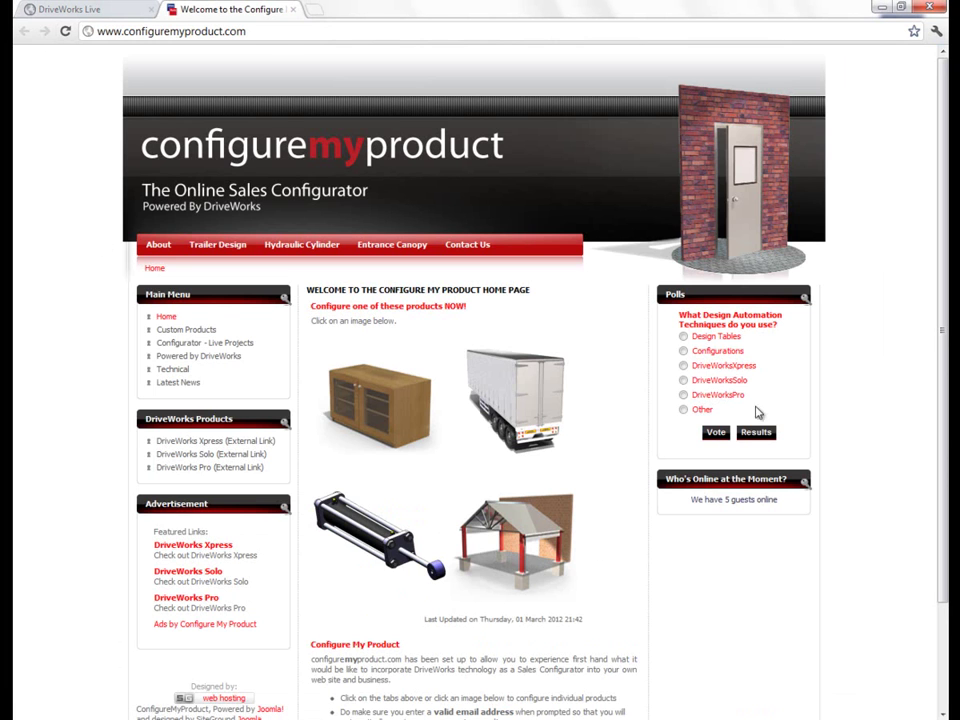
click(540, 401)
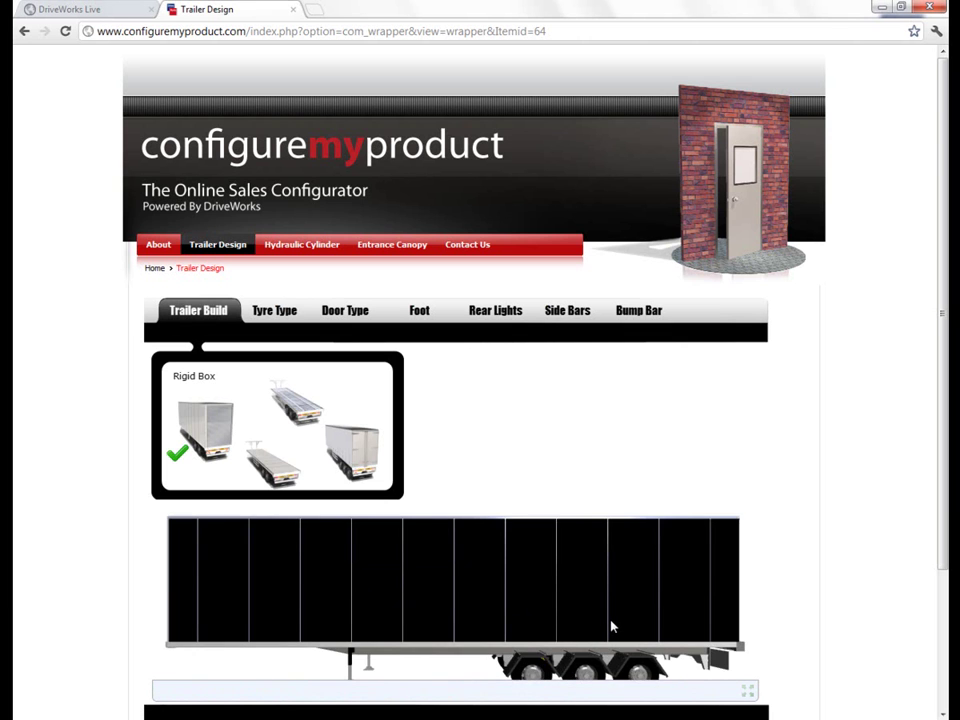
drag(611, 628, 501, 639)
drag(946, 373, 915, 391)
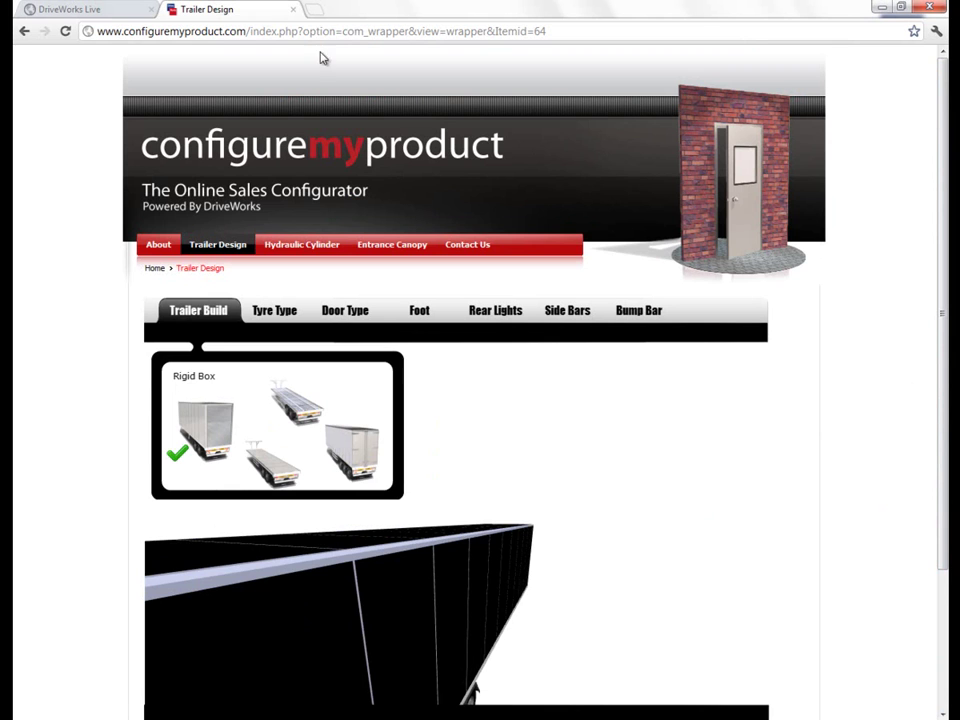
click(305, 245)
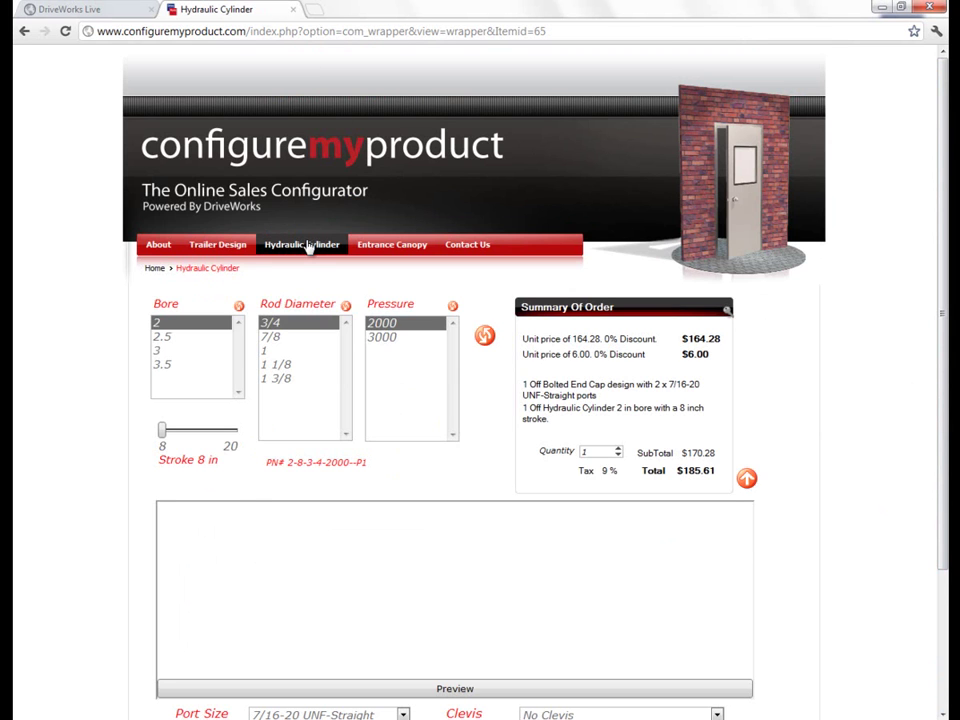
Step: Configure a cylinder with bore 3.5, rod 3/4 and 18.65 in stroke, and preview it
click(180, 365)
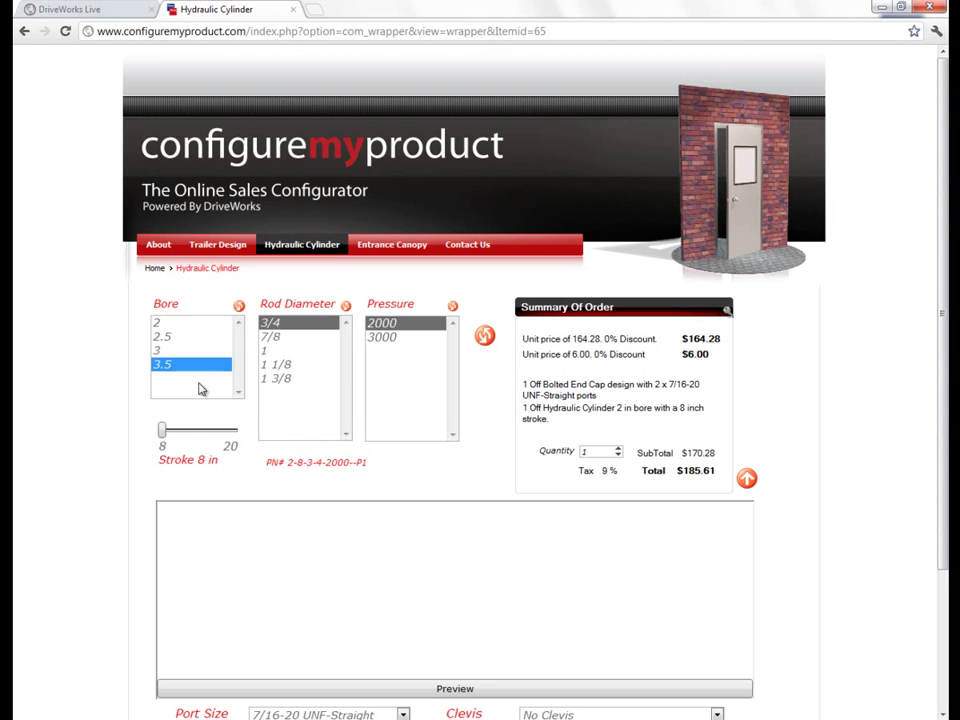
click(284, 406)
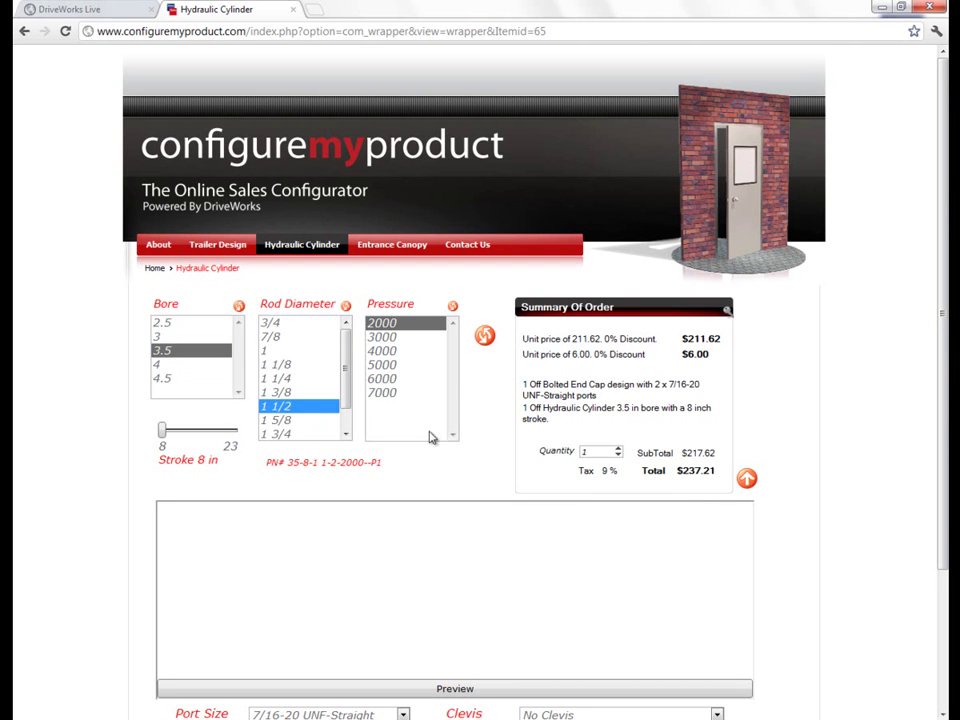
click(239, 307)
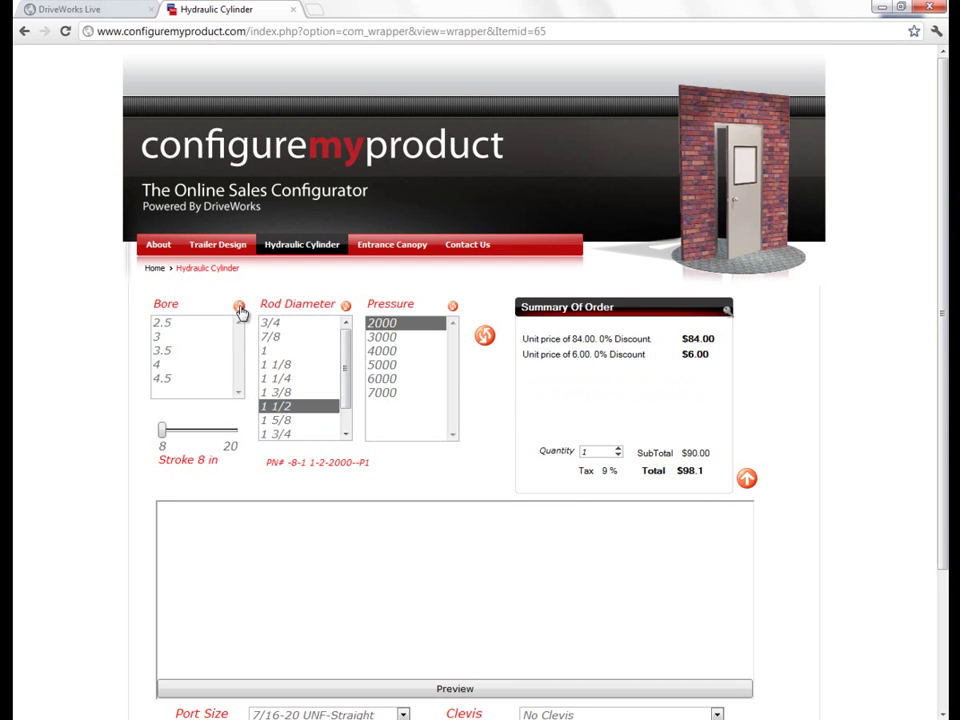
click(346, 306)
click(171, 365)
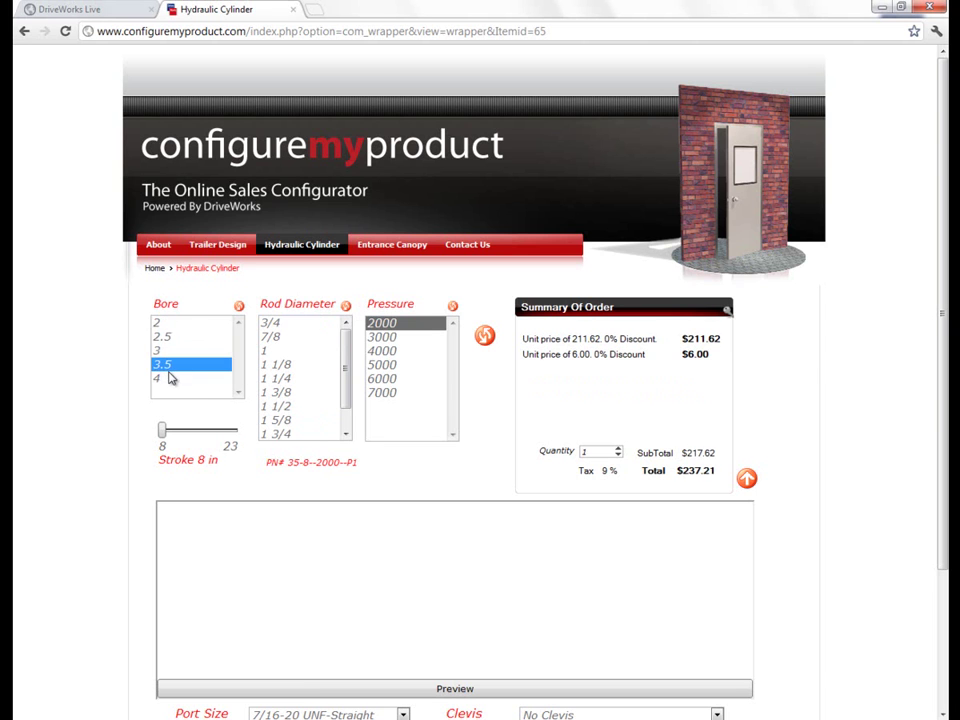
click(272, 323)
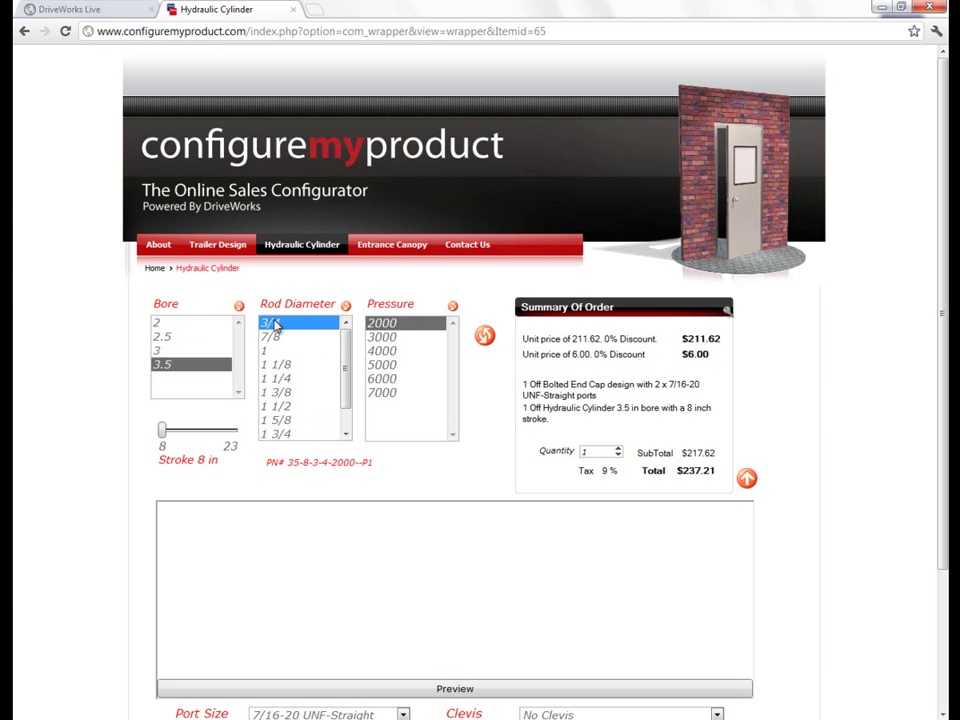
drag(161, 430, 214, 430)
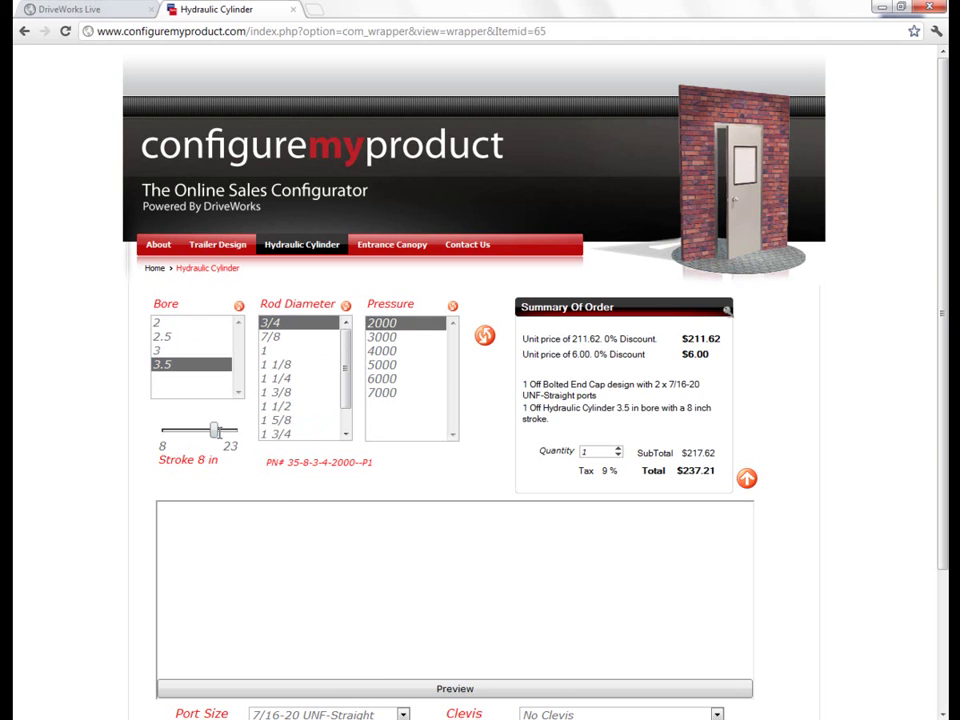
click(387, 689)
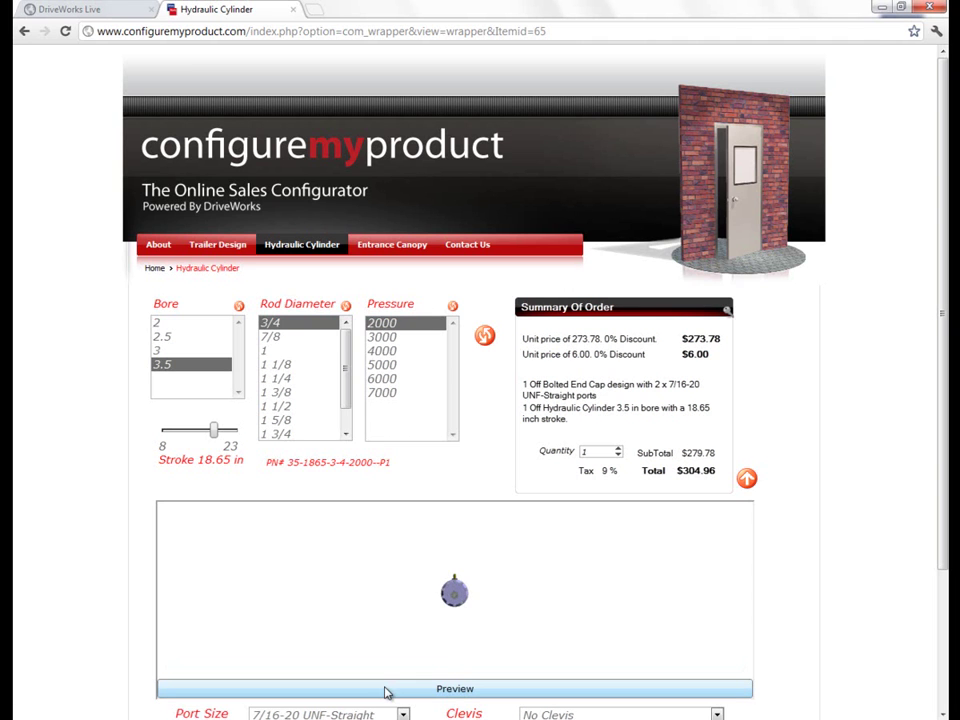
Step: Rotate the cylinder model in an enlarged preview, then close the configurator tab
drag(484, 606, 422, 613)
scroll(422, 613, up, 3)
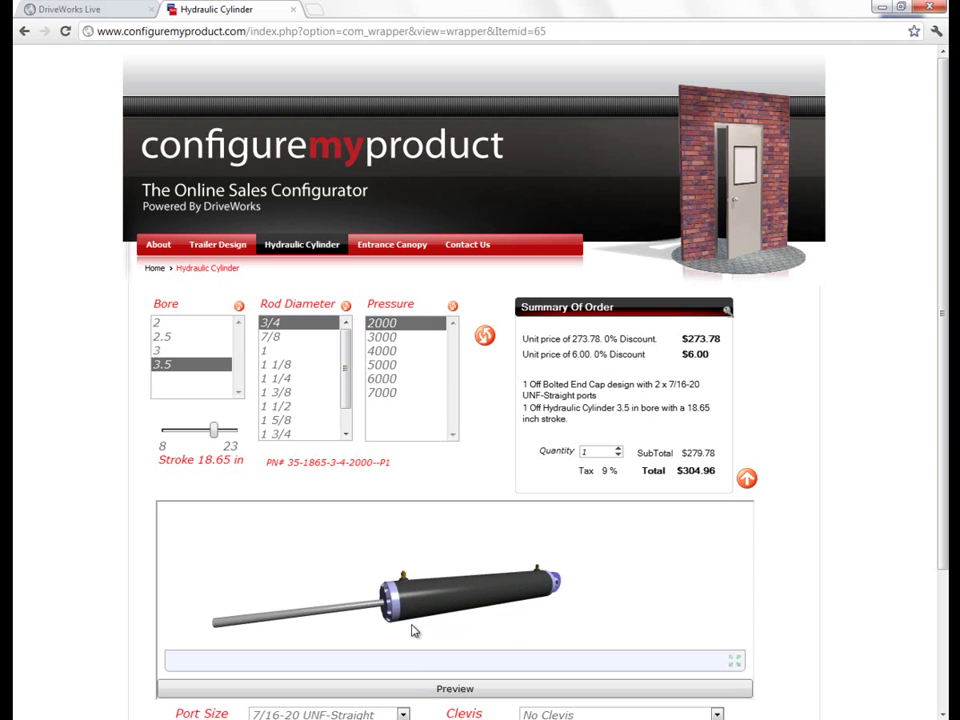
click(746, 478)
drag(439, 551, 521, 489)
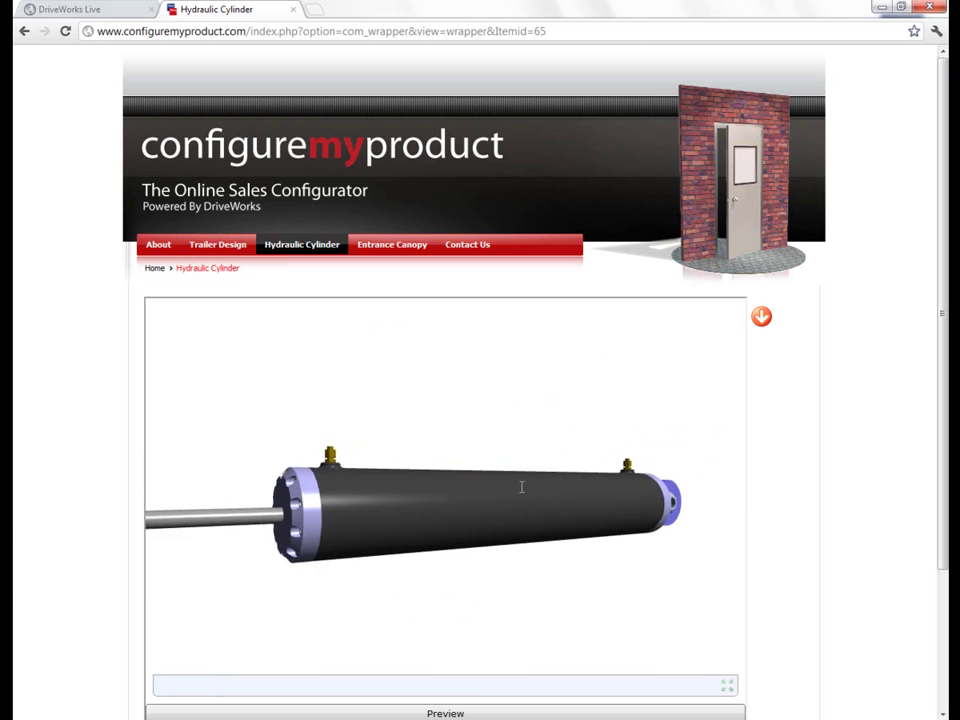
click(760, 317)
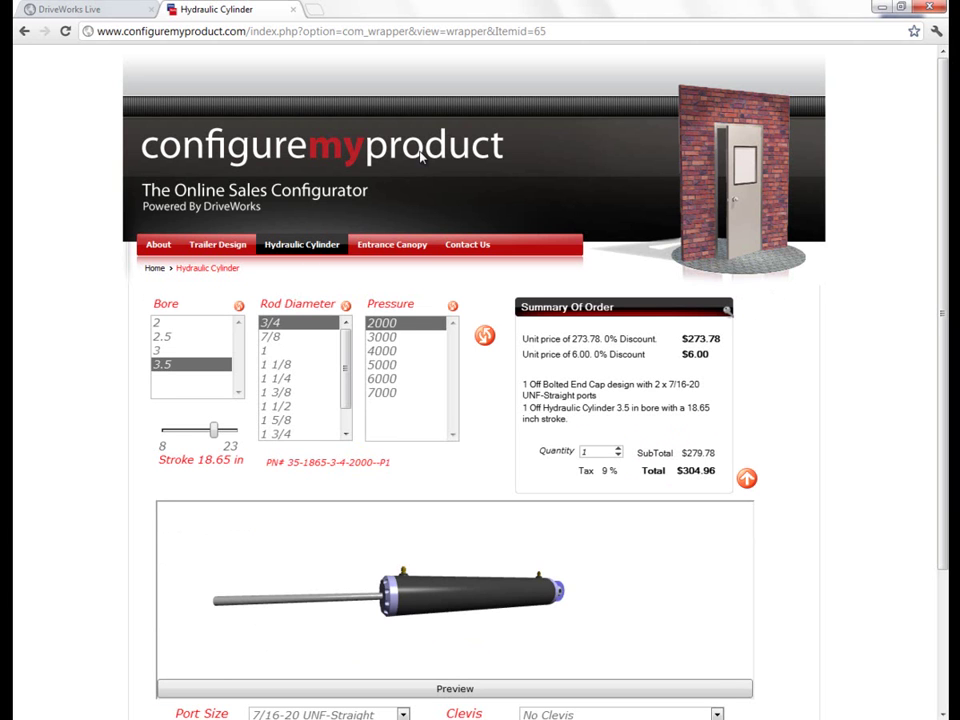
click(295, 10)
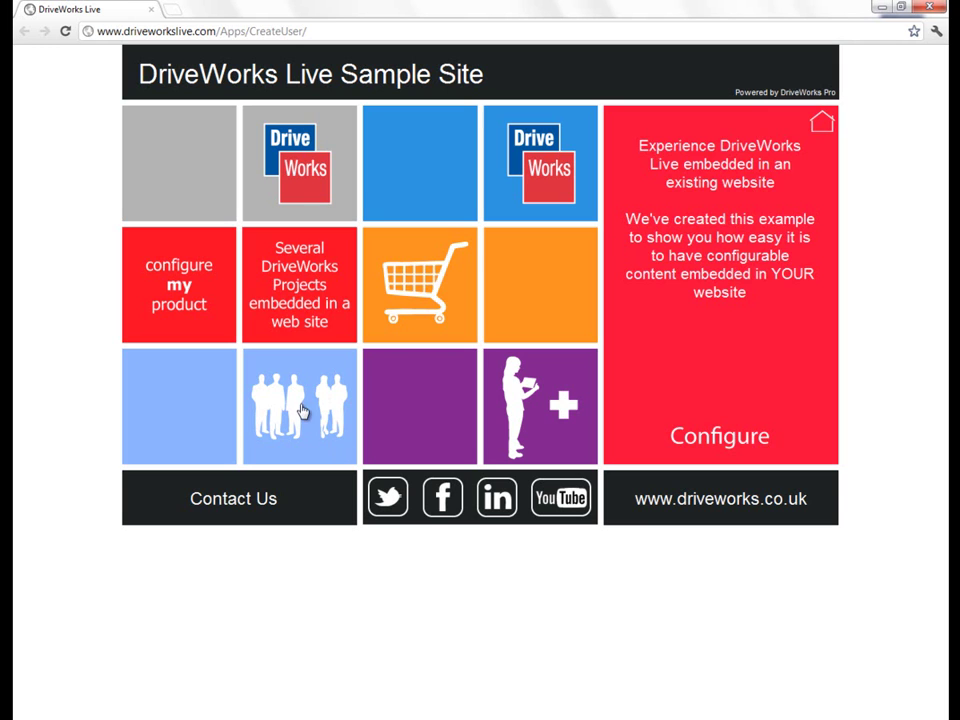
Step: Log in to the Distributor Desktop with the Guest user name
mouse_move(303, 410)
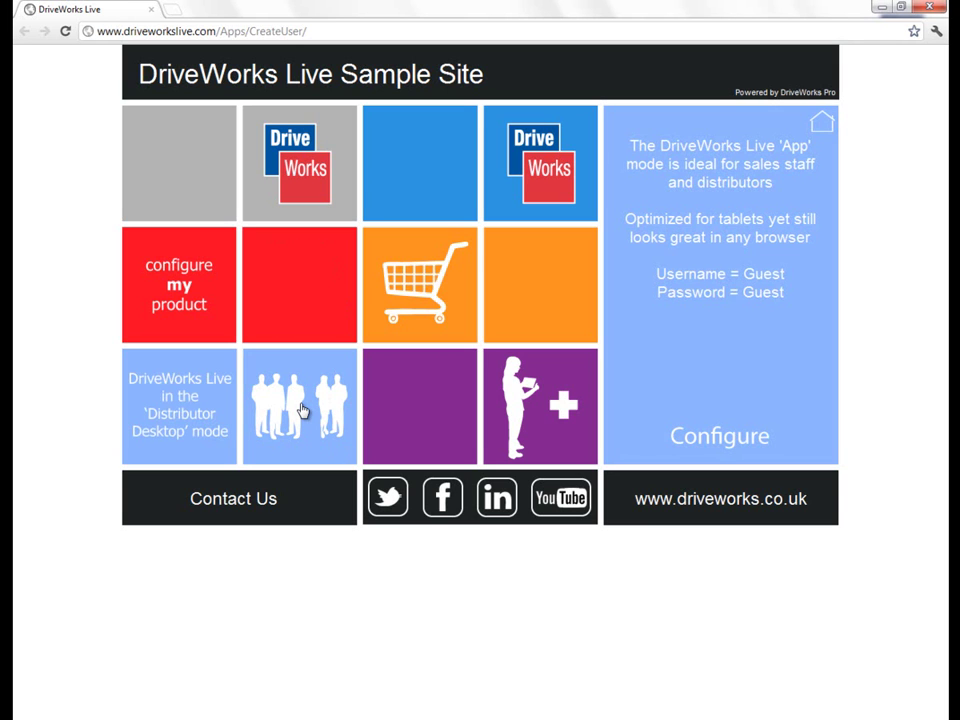
click(727, 449)
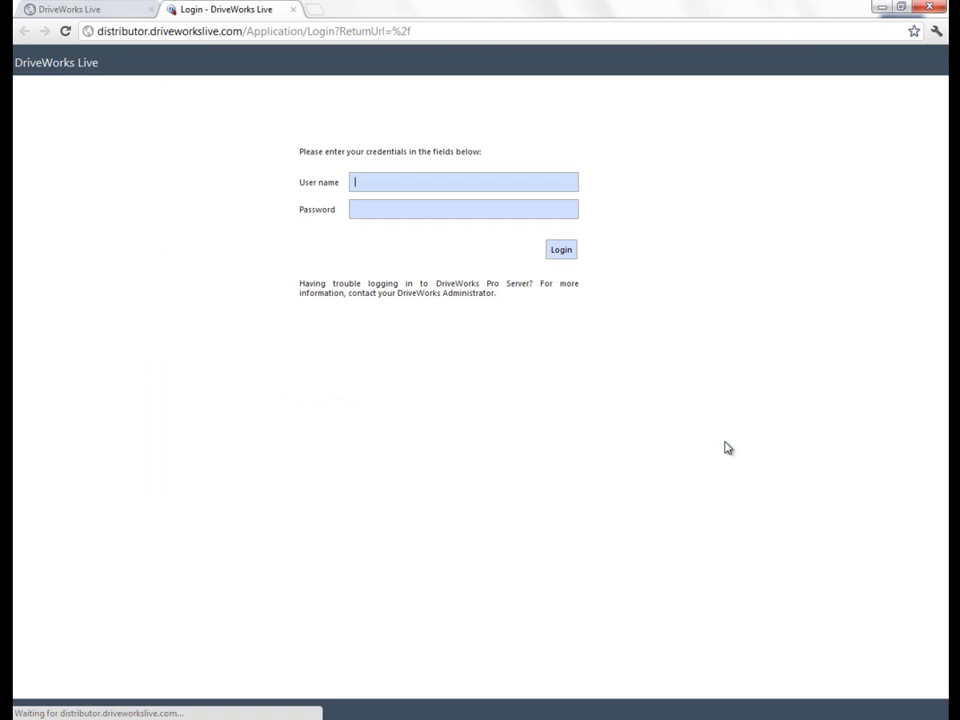
click(417, 181)
text(G)
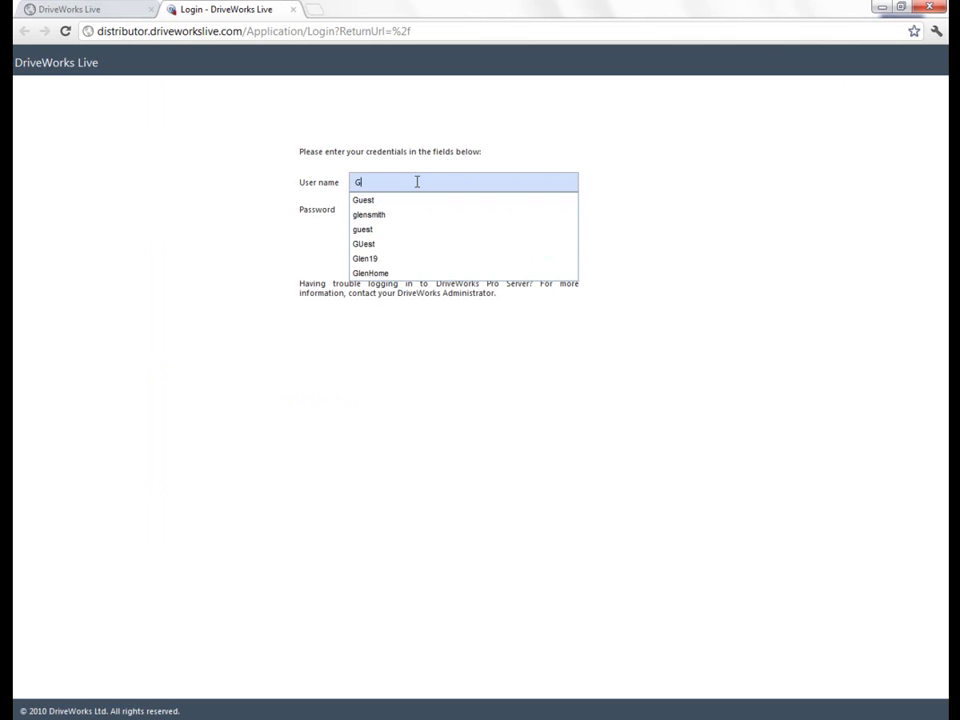
text(uest)
key(Tab)
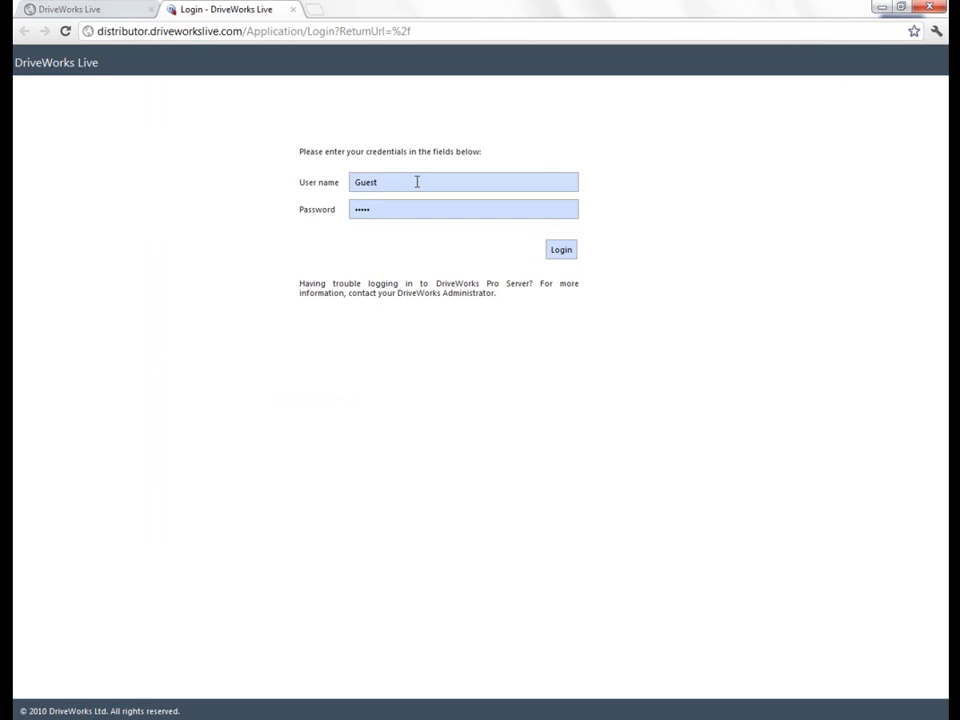
click(564, 250)
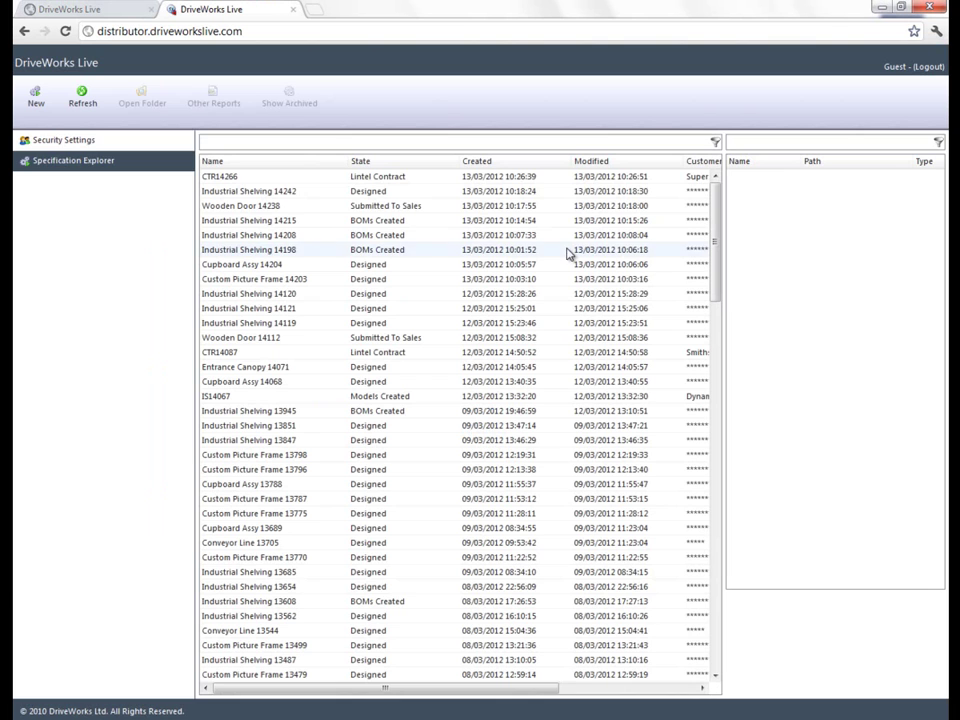
Step: View documents for CTR14266, Industrial Shelving 14242, then Wooden Door 14238
click(261, 177)
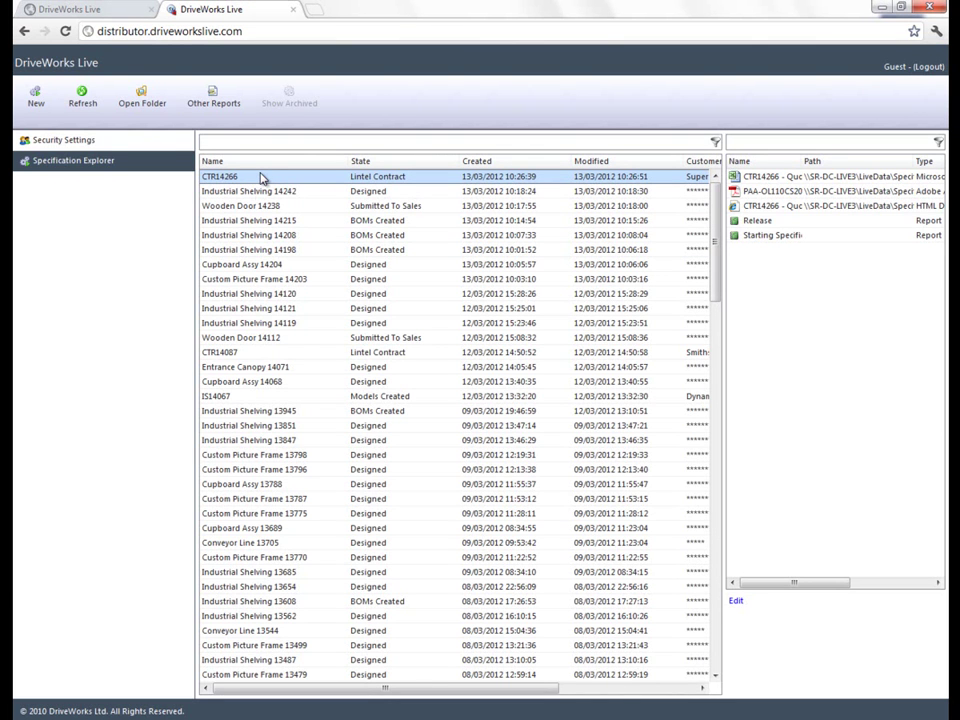
click(255, 195)
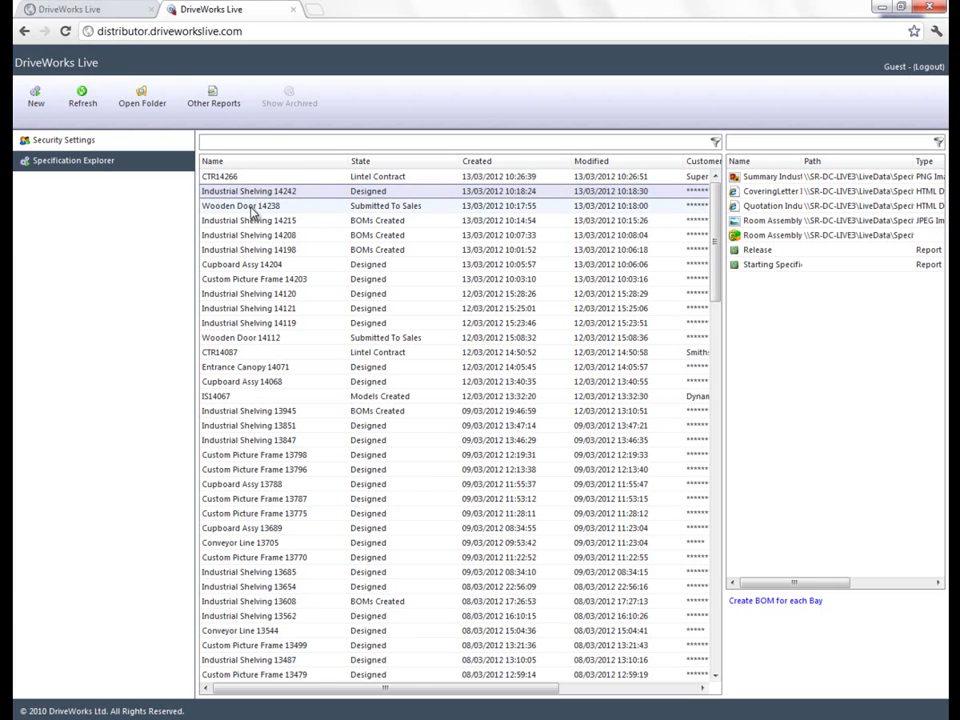
click(253, 209)
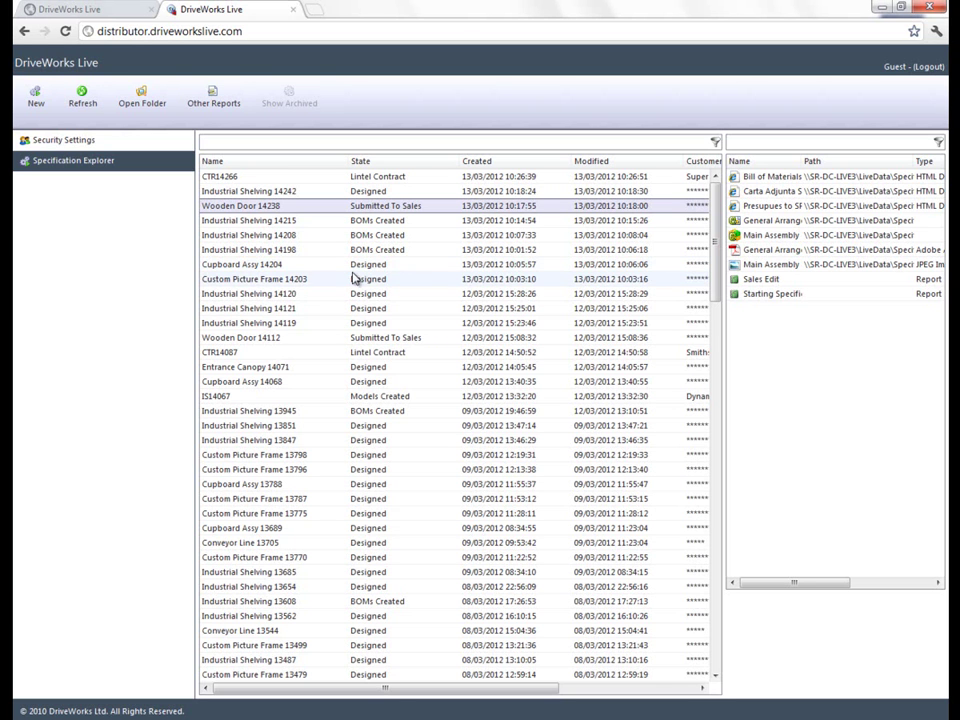
drag(371, 690, 247, 699)
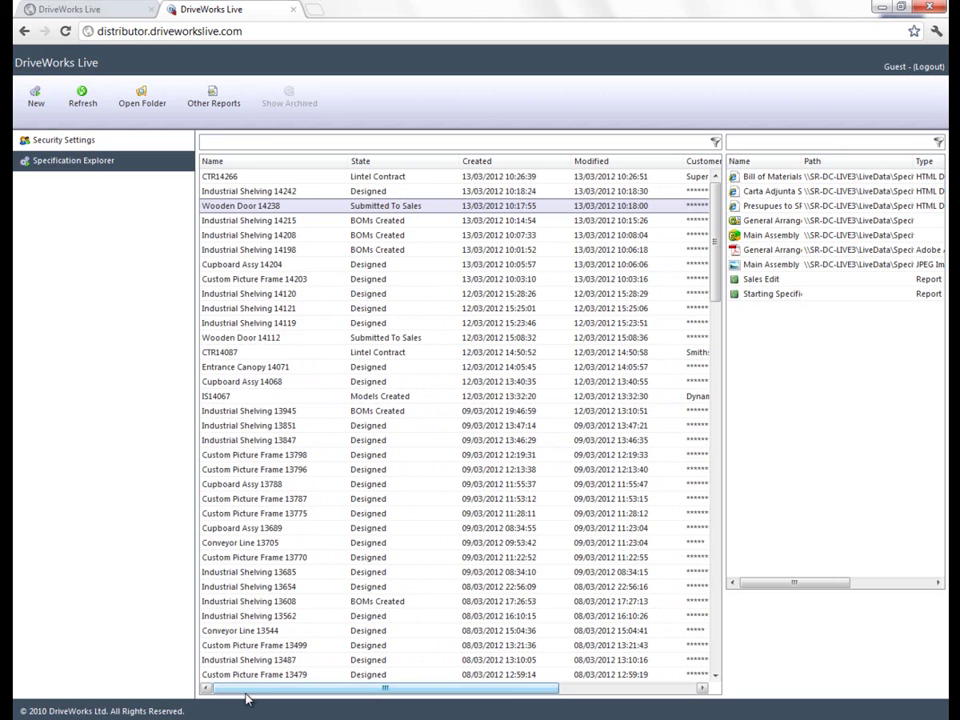